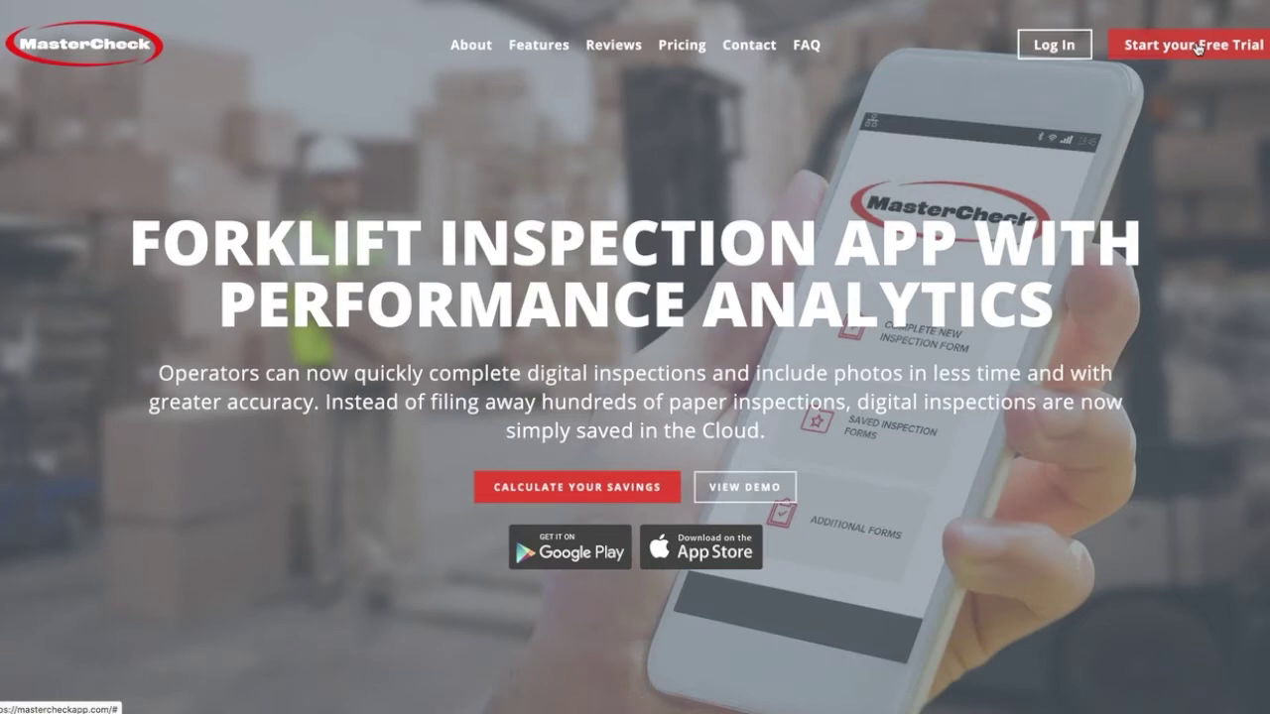
Step: Start the free-trial sign-up and enter the full name and company name ABC Co
{"action": "left_click", "coordinate": [1197, 50]}
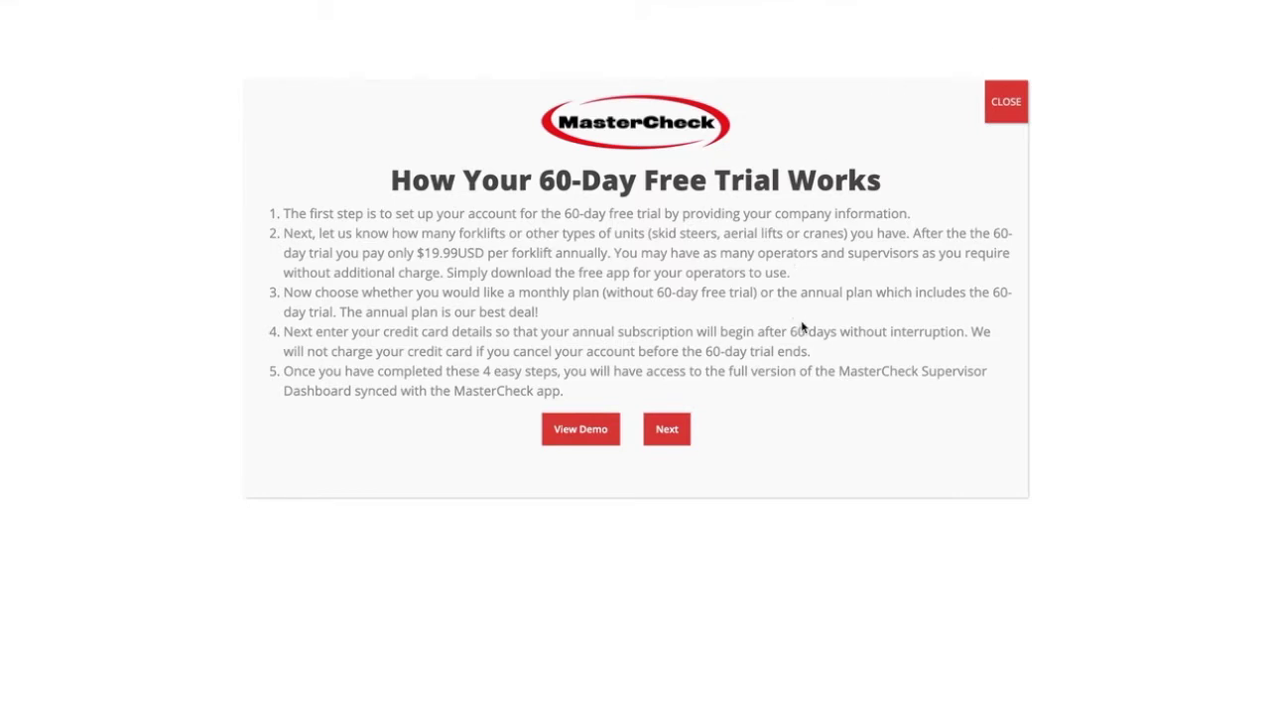
{"action": "left_click", "coordinate": [682, 428]}
{"action": "left_click", "coordinate": [612, 313]}
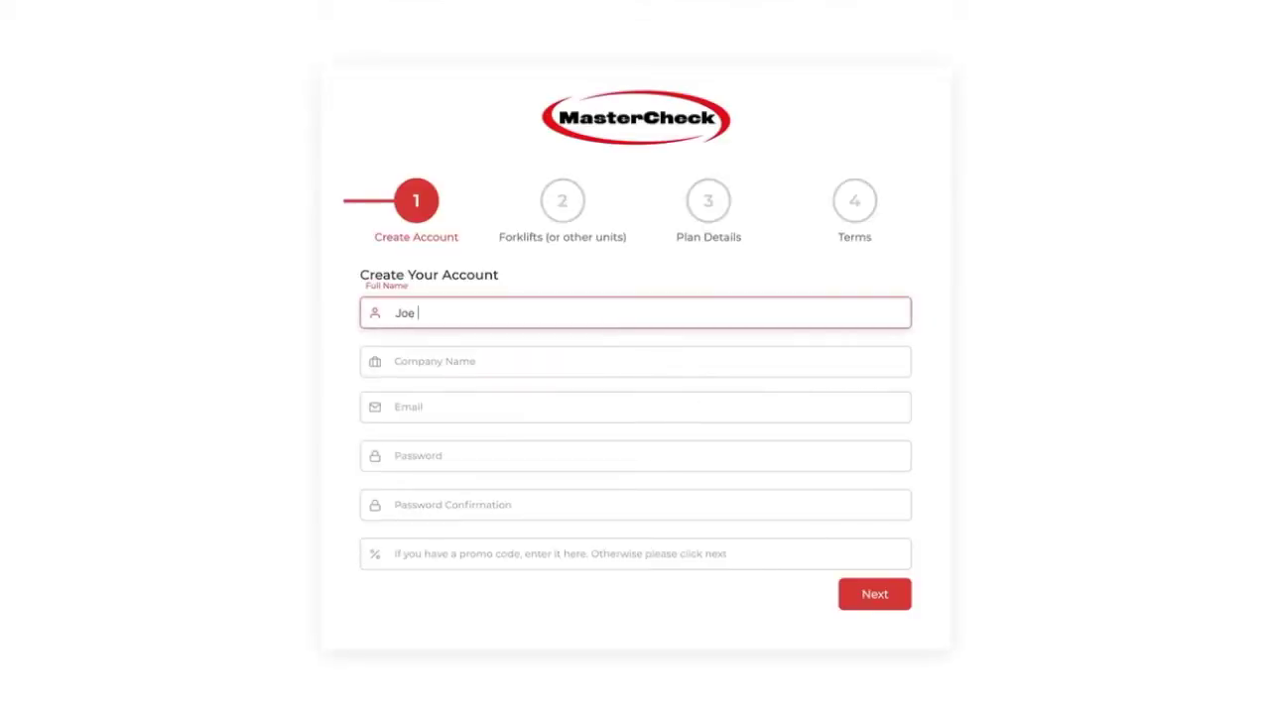
{"action": "left_click", "coordinate": [635, 362]}
{"action": "type", "text": "ABC Co"}
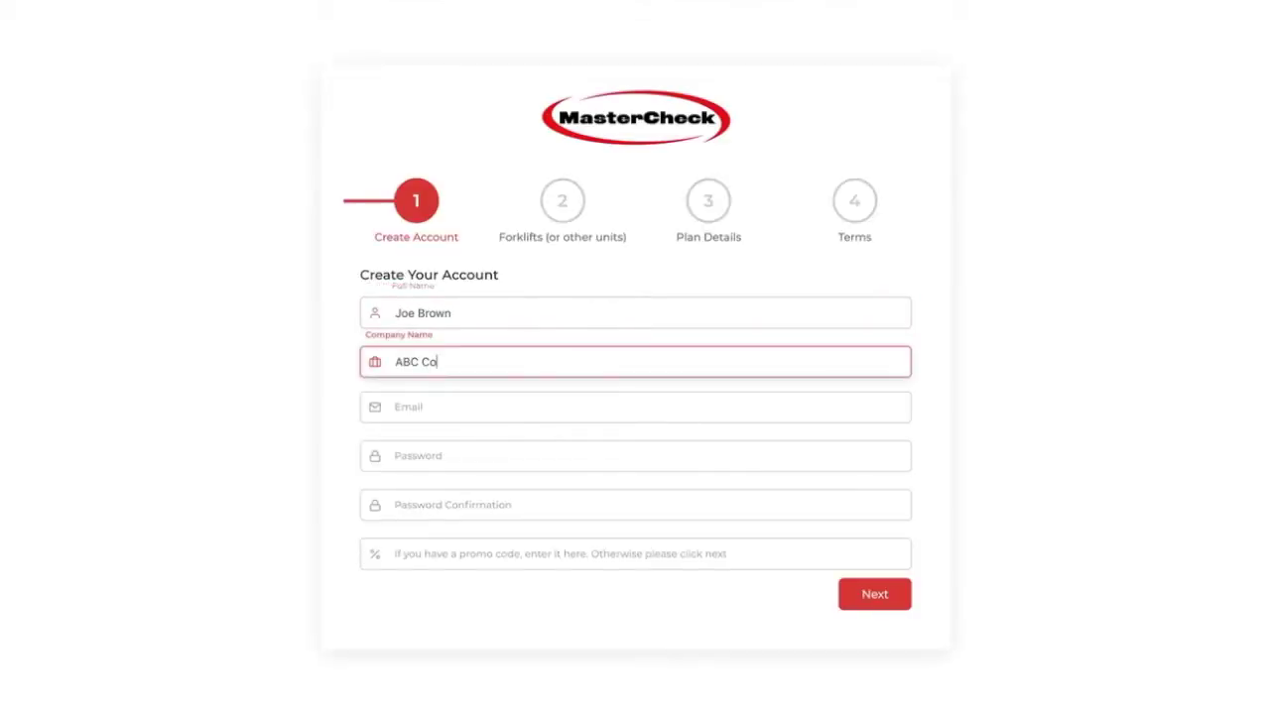
Step: Enter the account email, password and password confirmation, then begin raising the forklift count
{"action": "left_click", "coordinate": [635, 406]}
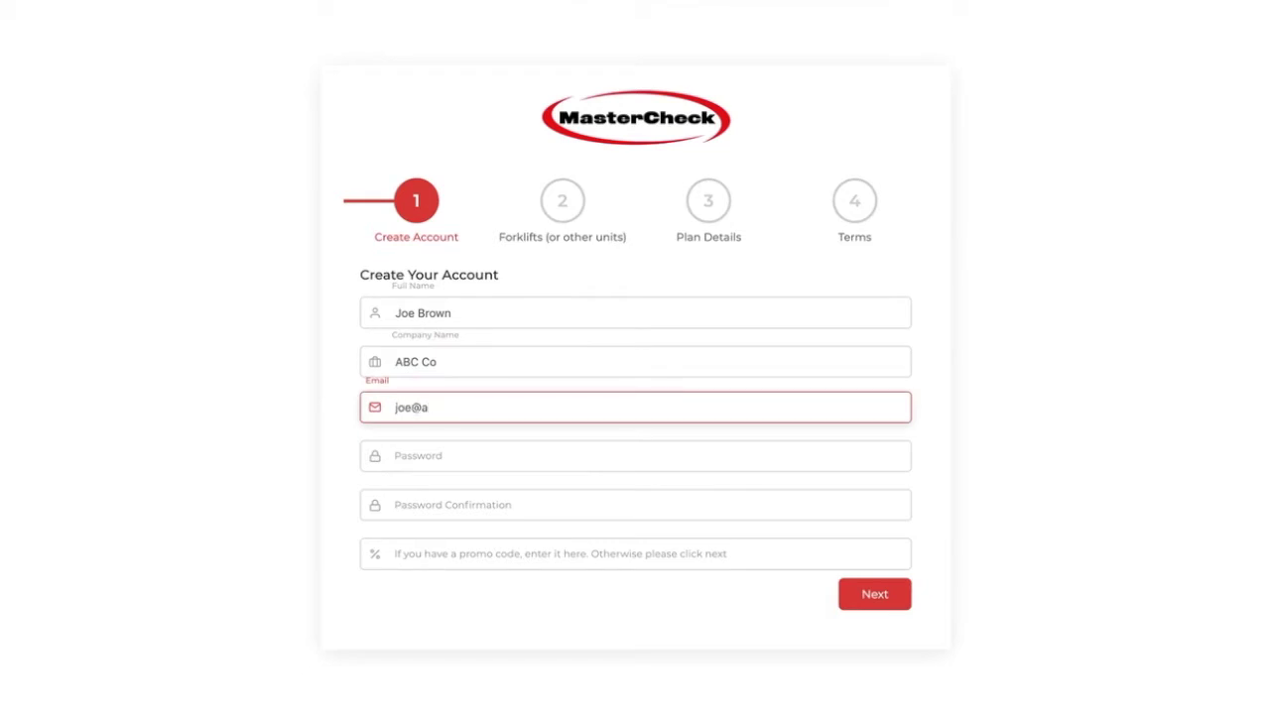
{"action": "key", "text": "Tab"}
{"action": "type", "text": "test"}
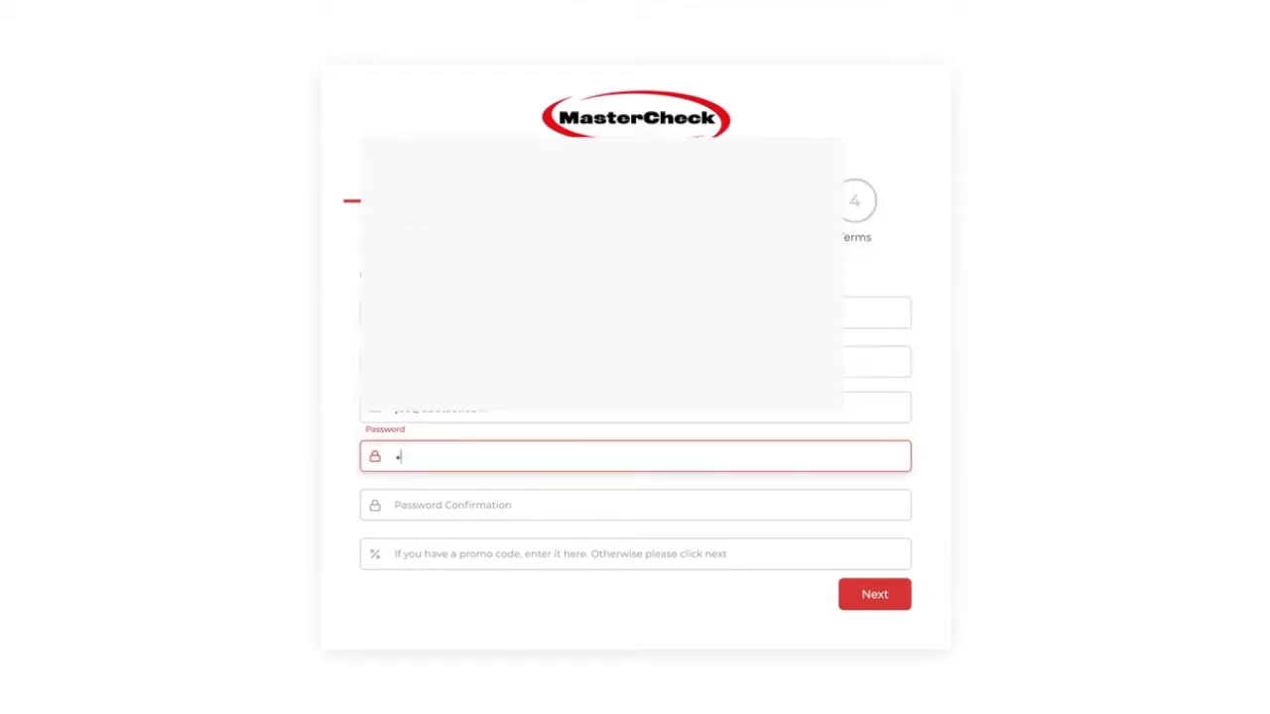
{"action": "left_click", "coordinate": [482, 508]}
{"action": "type", "text": "tes"}
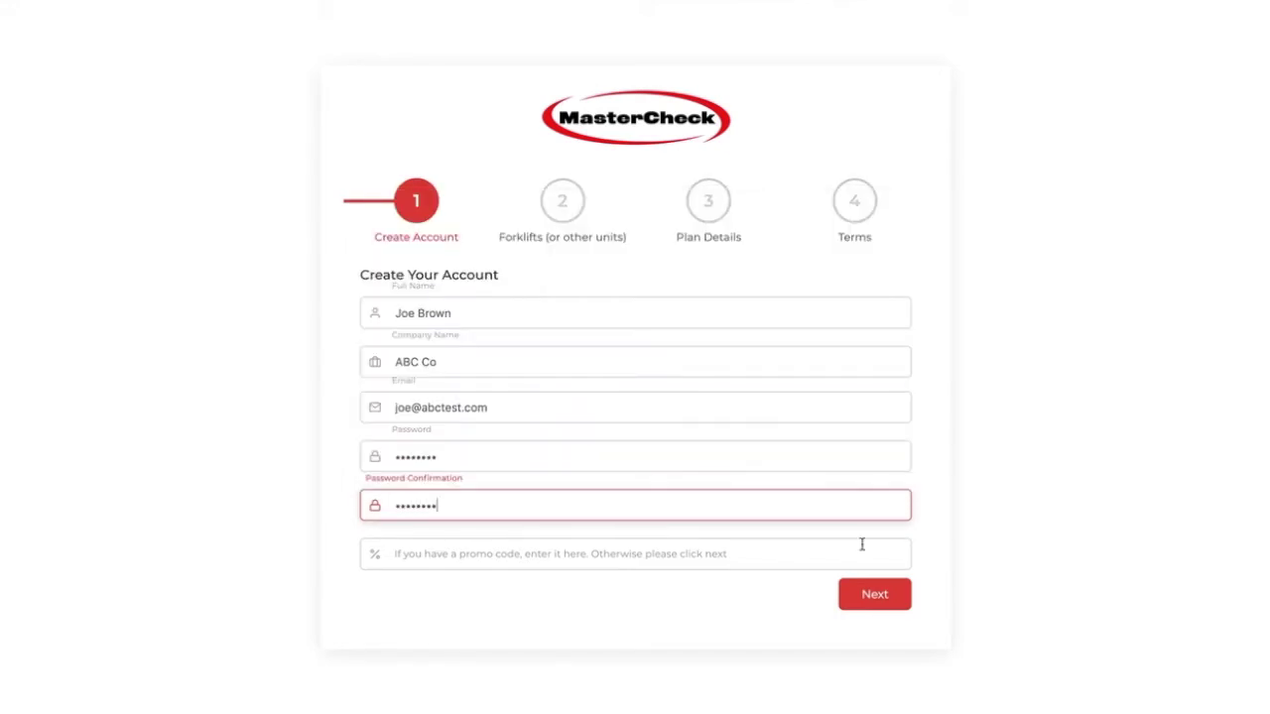
{"action": "left_click", "coordinate": [878, 595]}
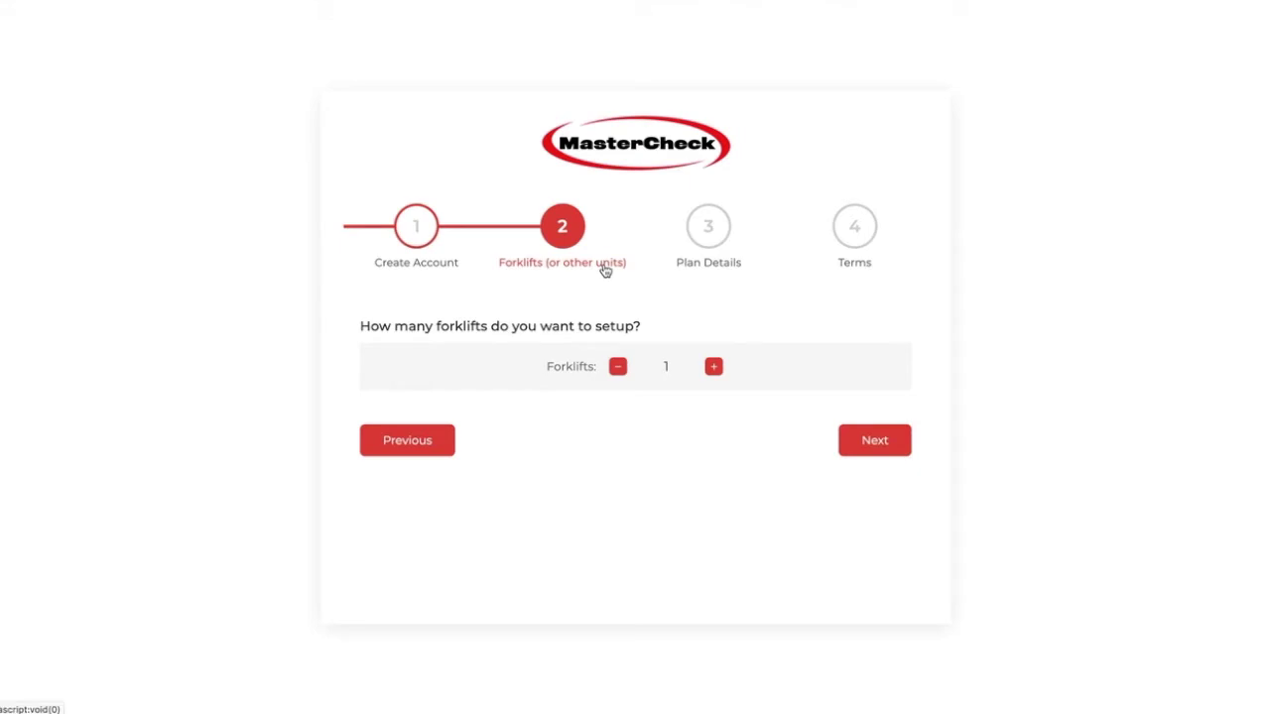
{"action": "left_click", "coordinate": [712, 368]}
Step: Raise the forklift count to 4 and choose the Yearly plan, totalling $79.96
{"action": "left_click", "coordinate": [713, 368]}
{"action": "left_click", "coordinate": [886, 444]}
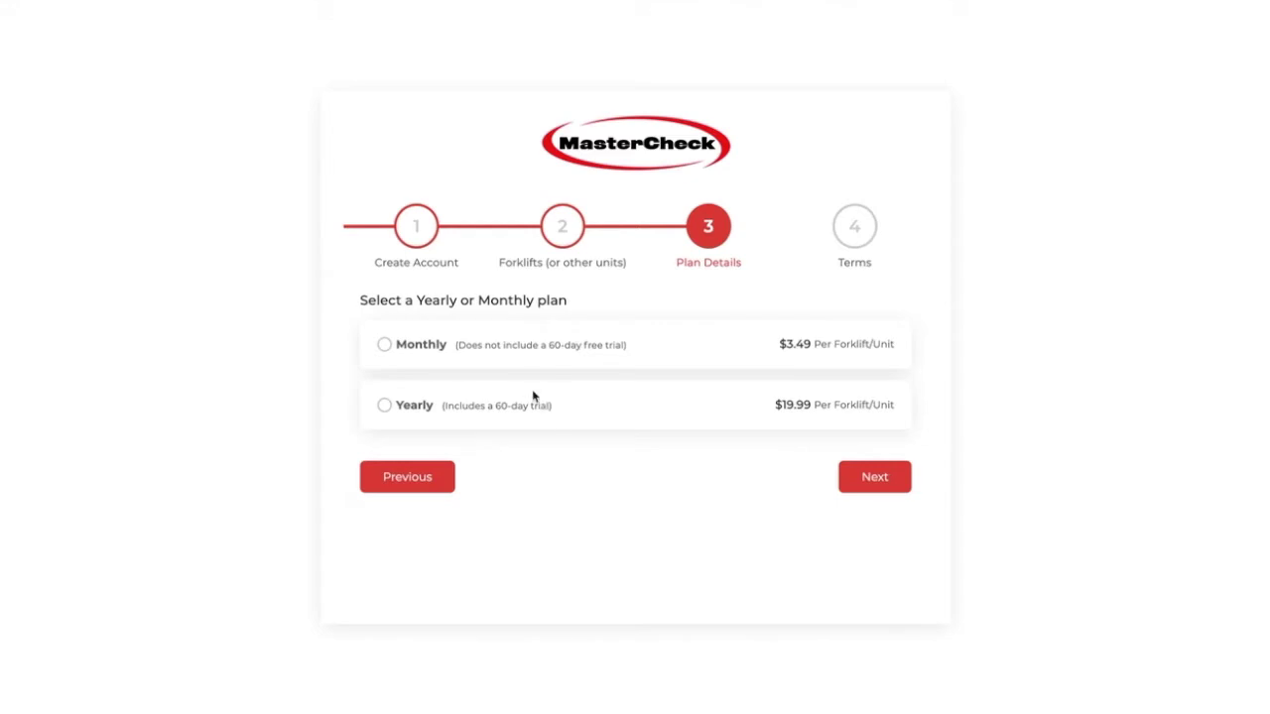
{"action": "left_click", "coordinate": [383, 408]}
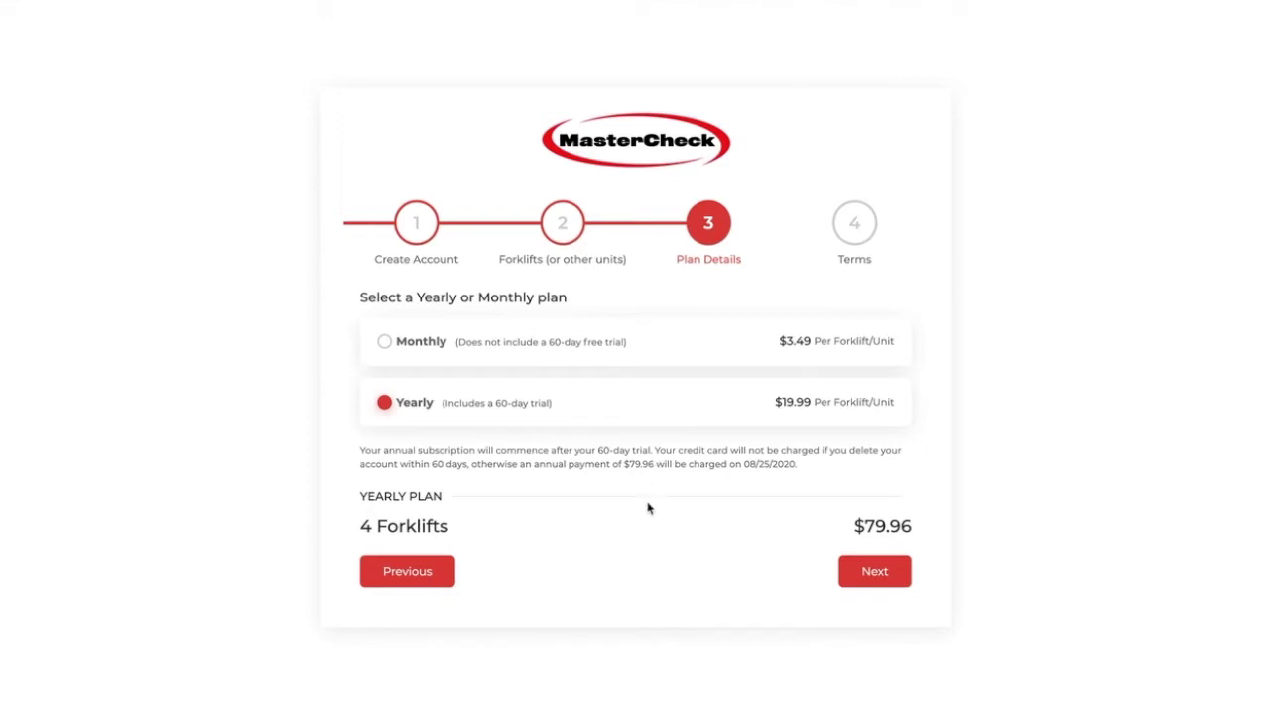
Step: Enter the phone number and card details on the Terms step and register the account
{"action": "left_click", "coordinate": [876, 574]}
{"action": "left_click", "coordinate": [757, 405]}
{"action": "type", "text": "555"}
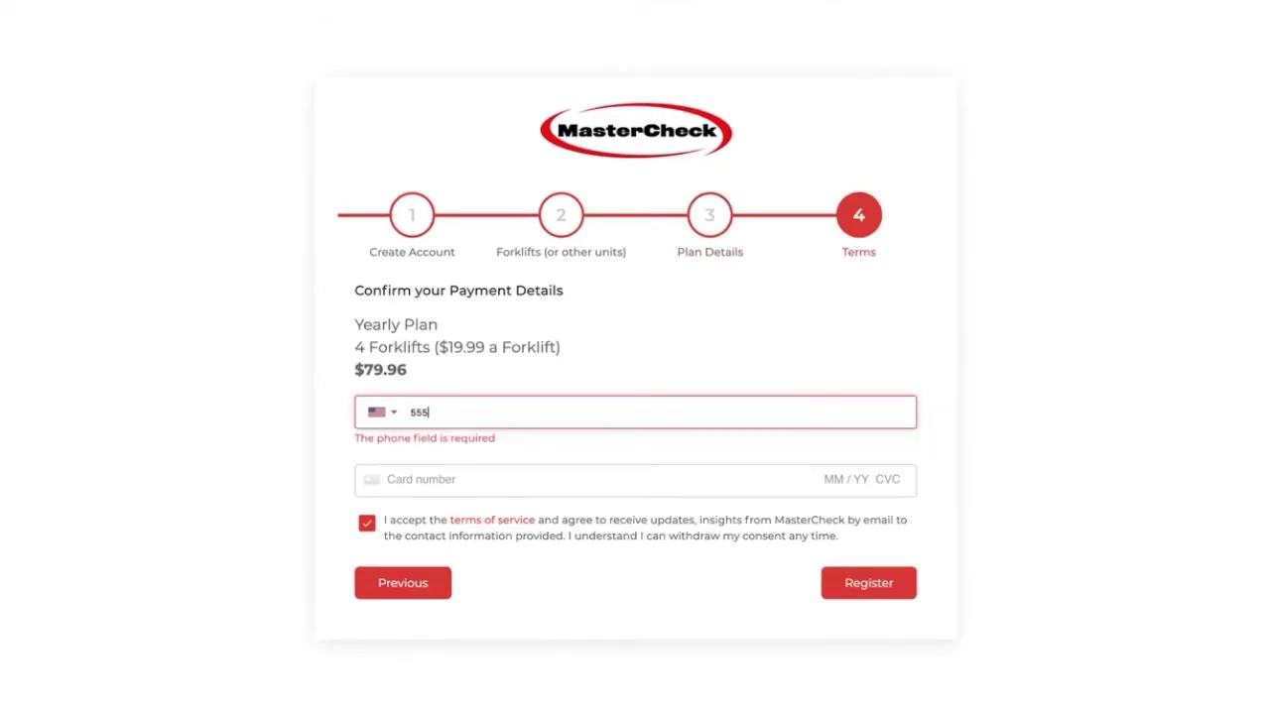
{"action": "type", "text": "-555-5555"}
{"action": "left_click", "coordinate": [718, 485]}
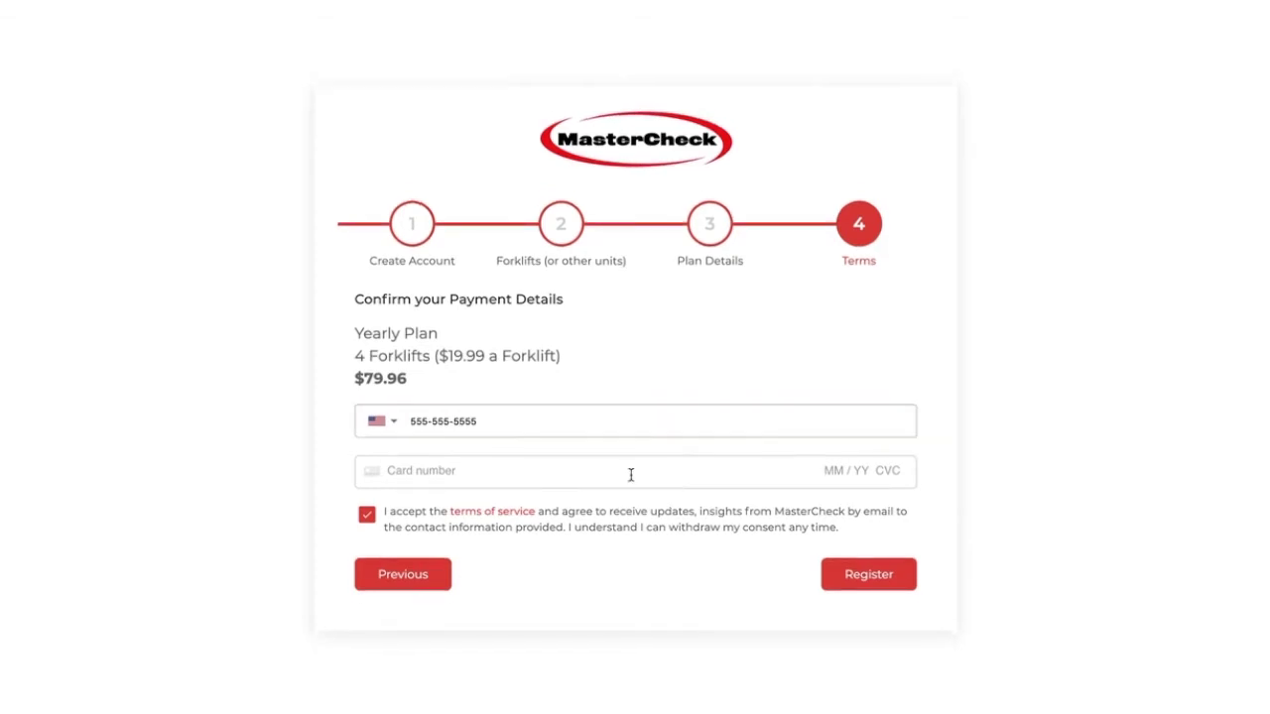
{"action": "type", "text": "4242 4242 4242 424"}
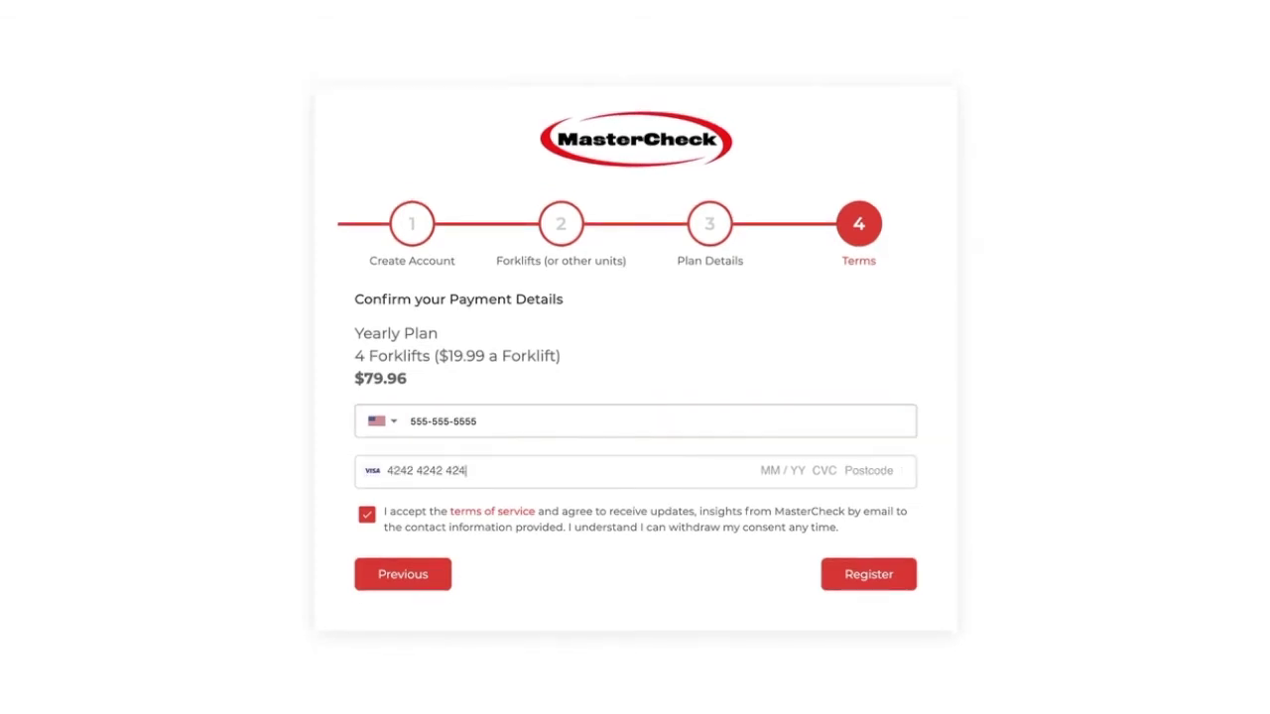
{"action": "type", "text": "2 4242 02 / 24 000 "}
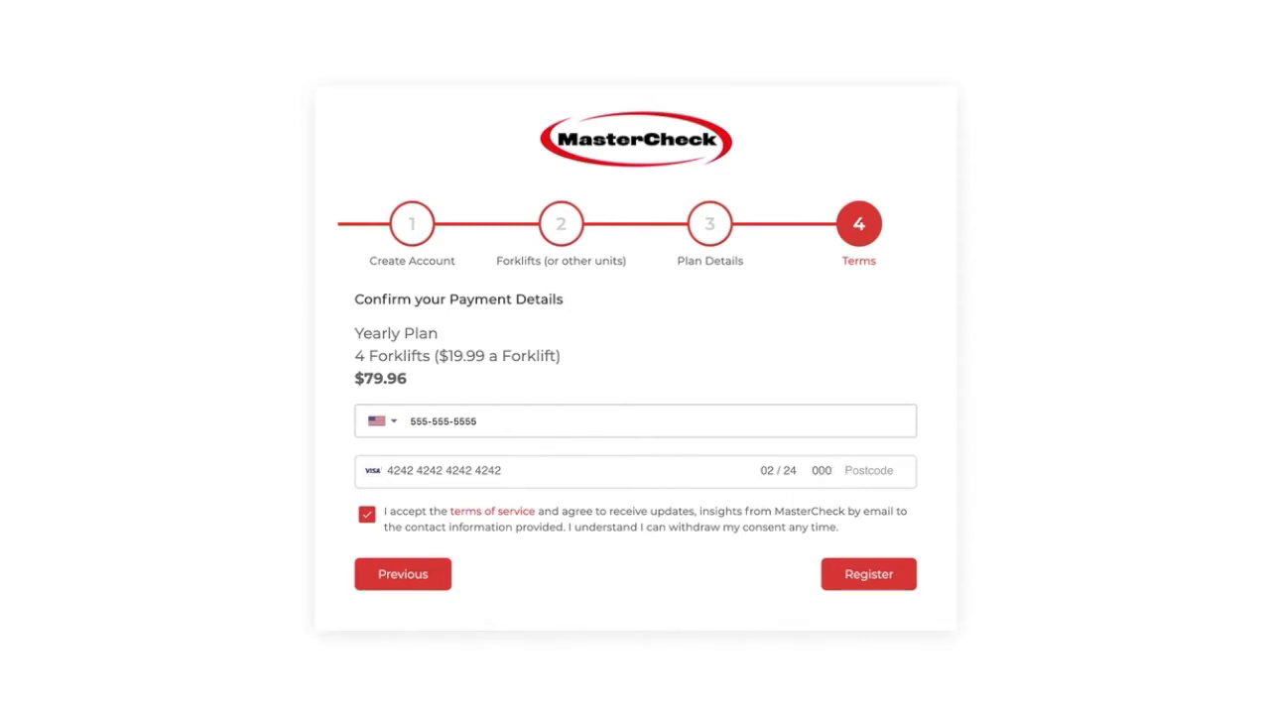
{"action": "type", "text": "80161"}
{"action": "left_click", "coordinate": [885, 580]}
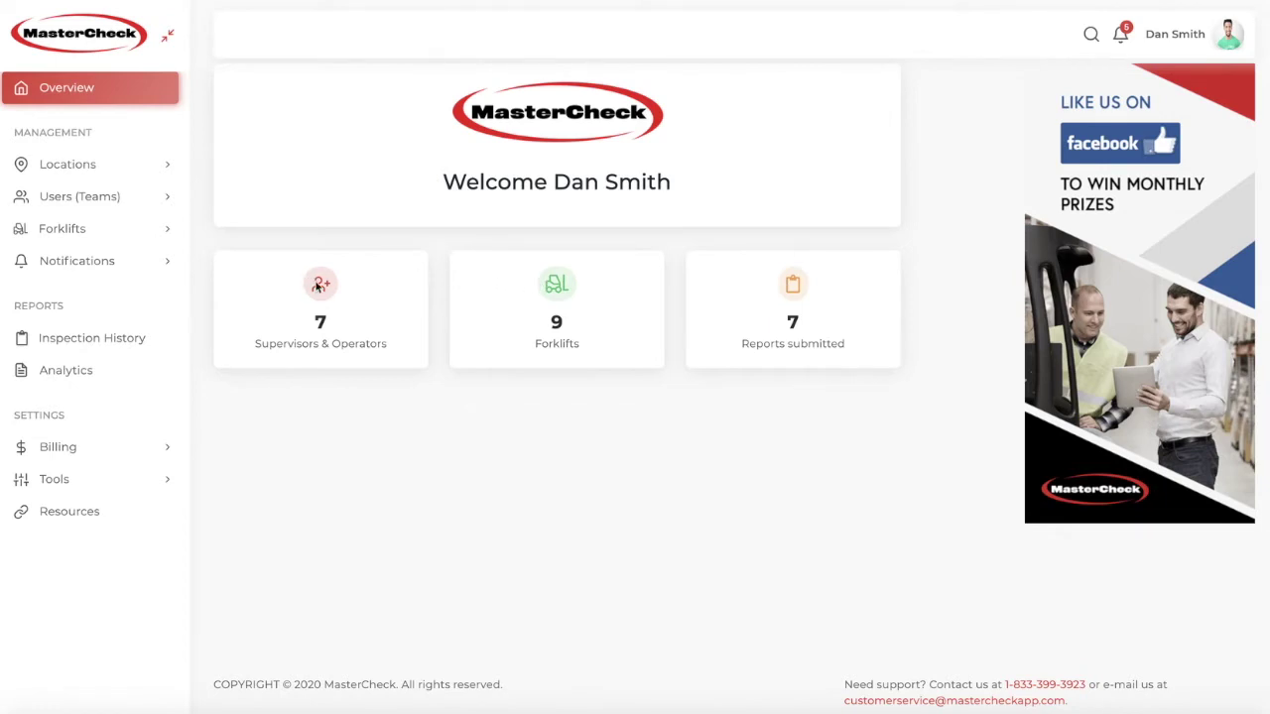
Step: Bring up the empty Add Location form and try its location name and department fields
{"action": "left_click", "coordinate": [71, 166]}
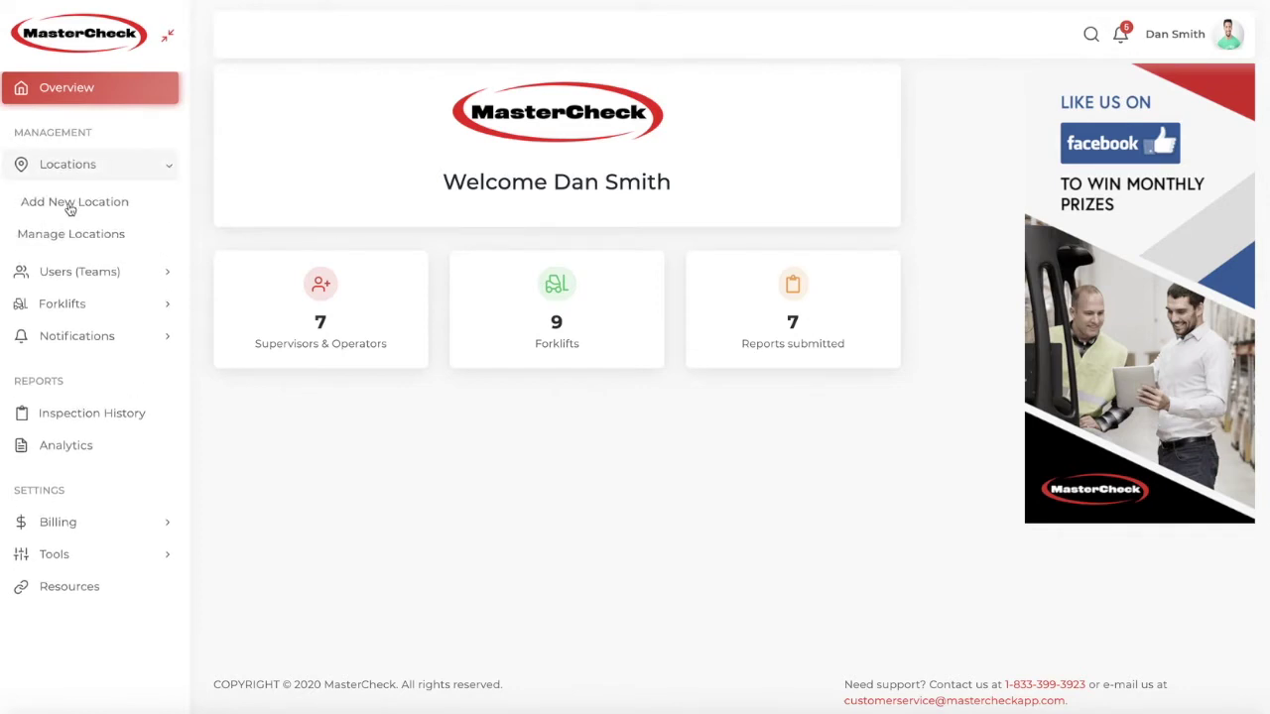
{"action": "left_click", "coordinate": [69, 204]}
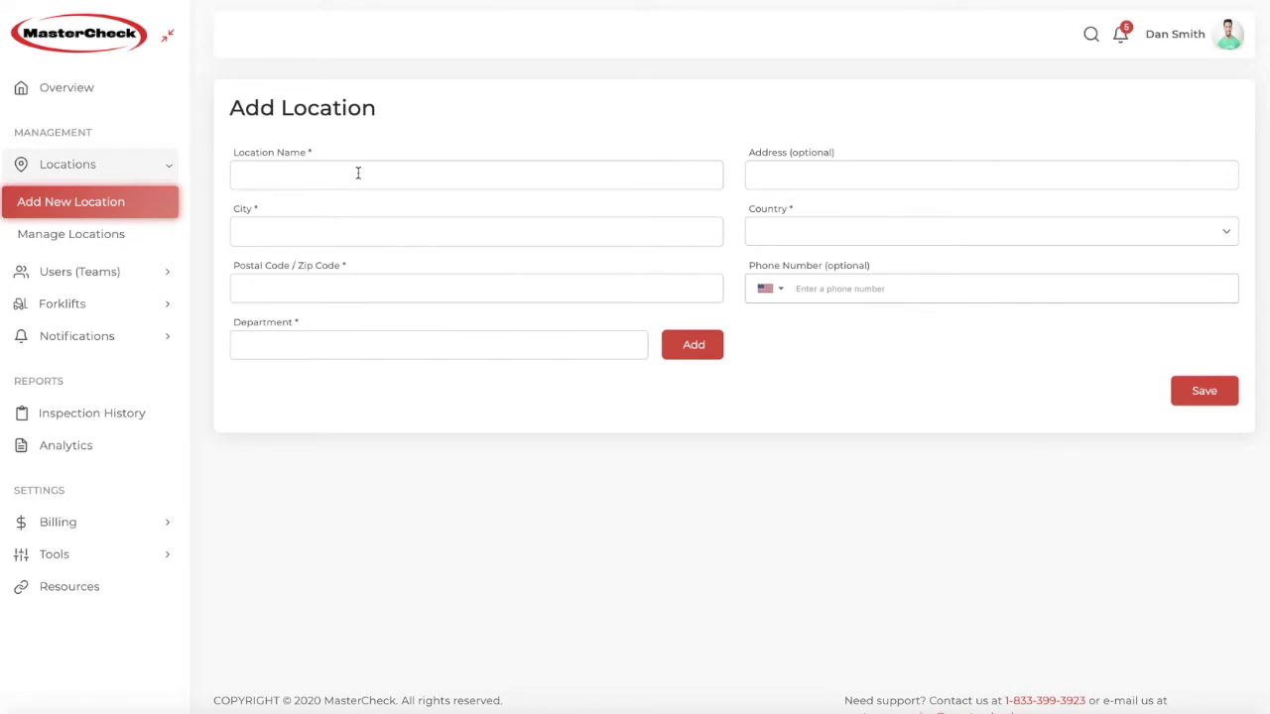
{"action": "left_click", "coordinate": [358, 172]}
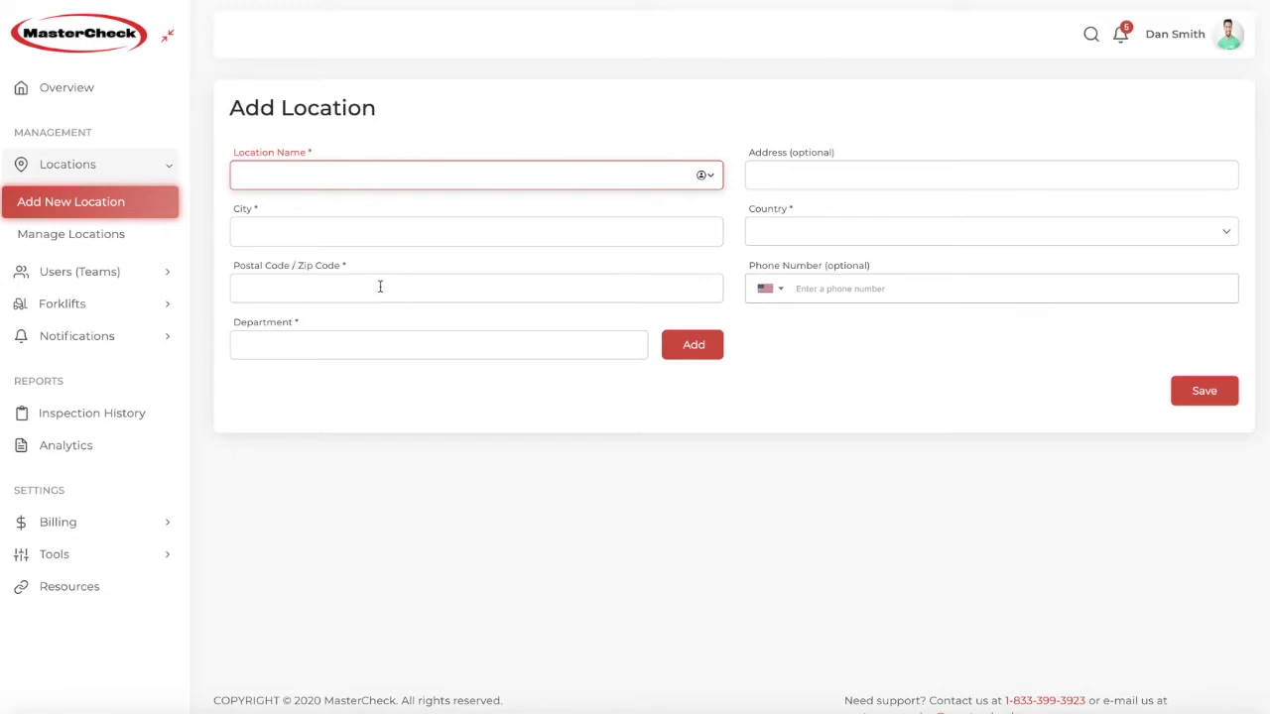
{"action": "left_click", "coordinate": [409, 343]}
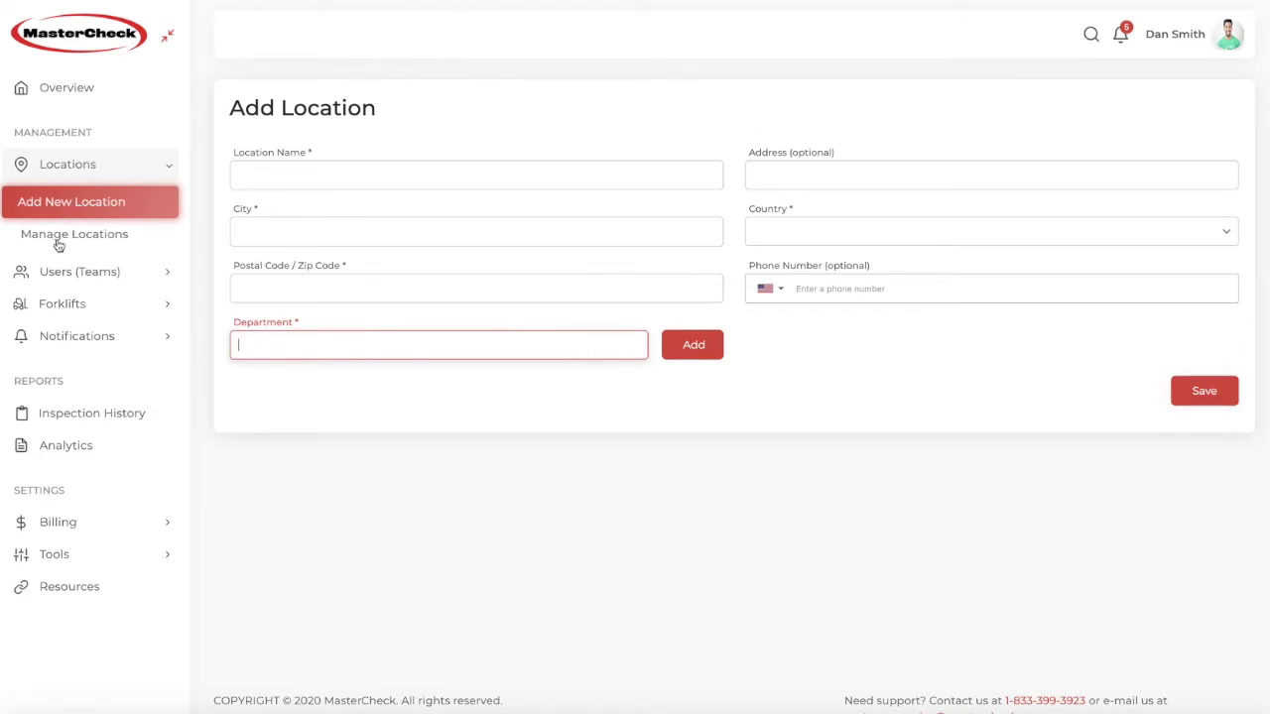
{"action": "left_click", "coordinate": [94, 234]}
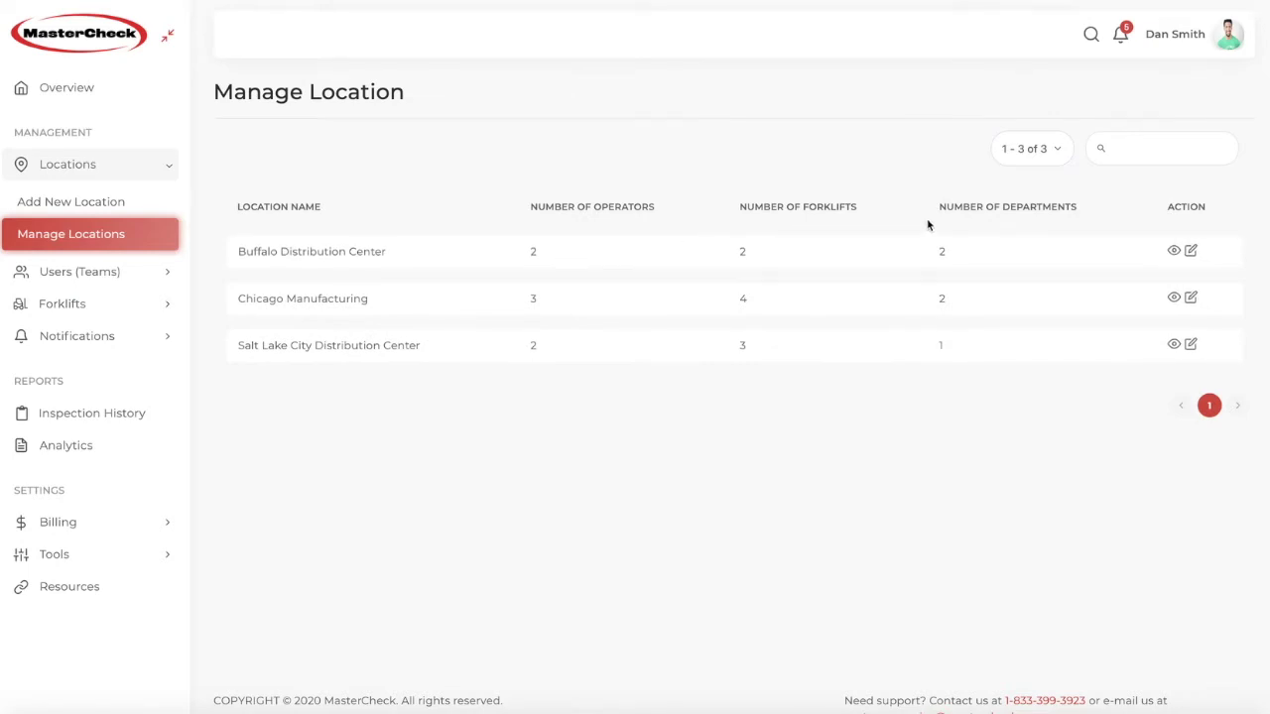
Step: Expand Buffalo Distribution Center's operators and forklifts, review them, then collapse the details
{"action": "left_click", "coordinate": [1174, 251]}
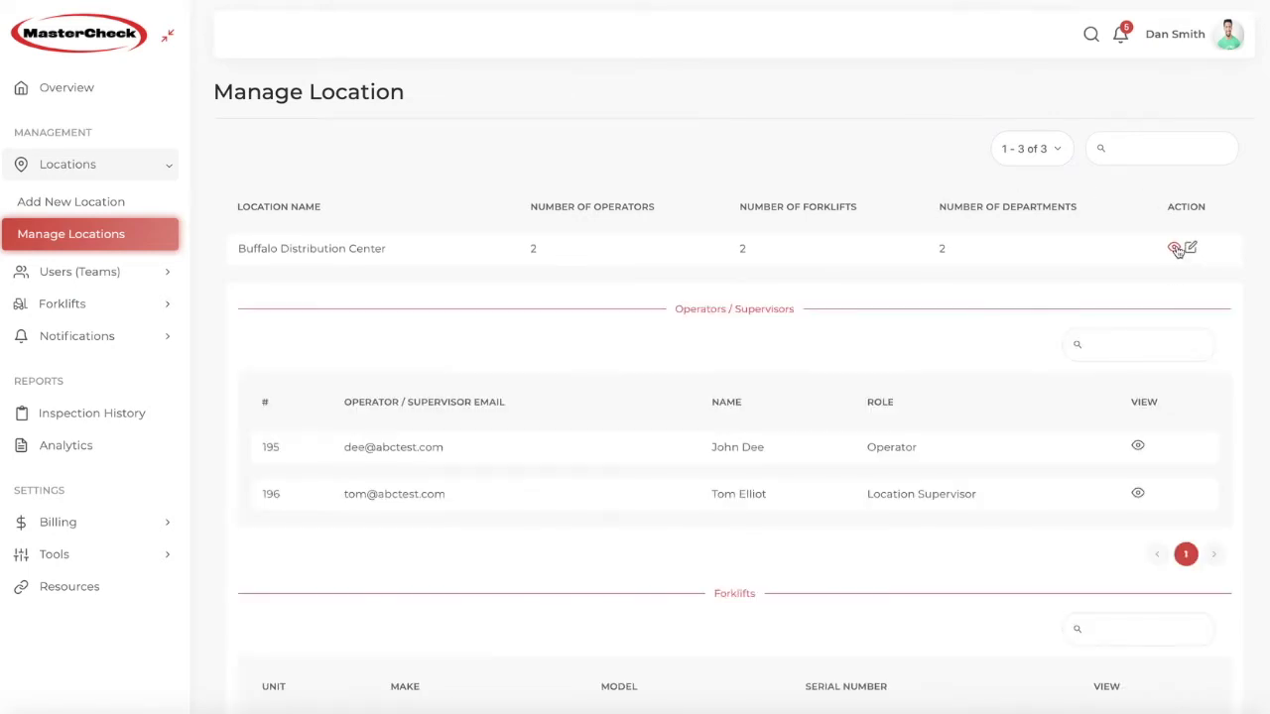
{"action": "scroll", "coordinate": [912, 408], "scroll_direction": "down", "scroll_amount": 3}
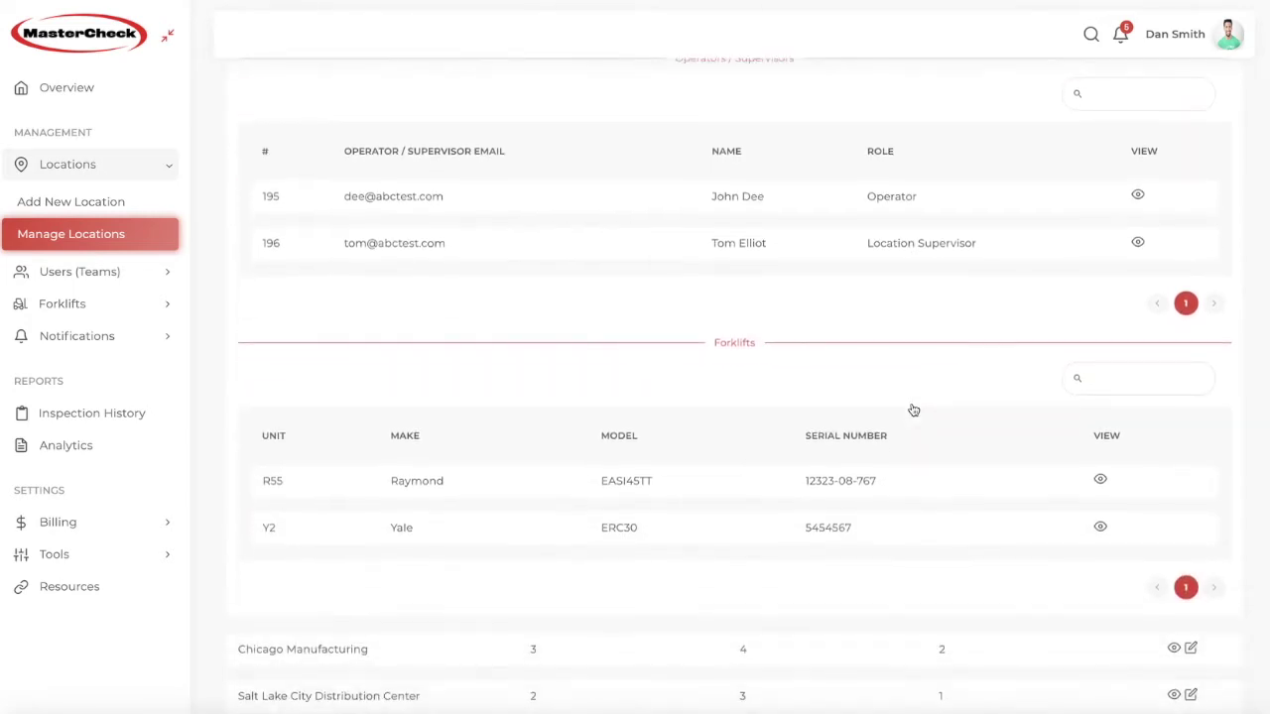
{"action": "scroll", "coordinate": [912, 409], "scroll_direction": "down", "scroll_amount": 2}
{"action": "scroll", "coordinate": [913, 410], "scroll_direction": "up", "scroll_amount": 3}
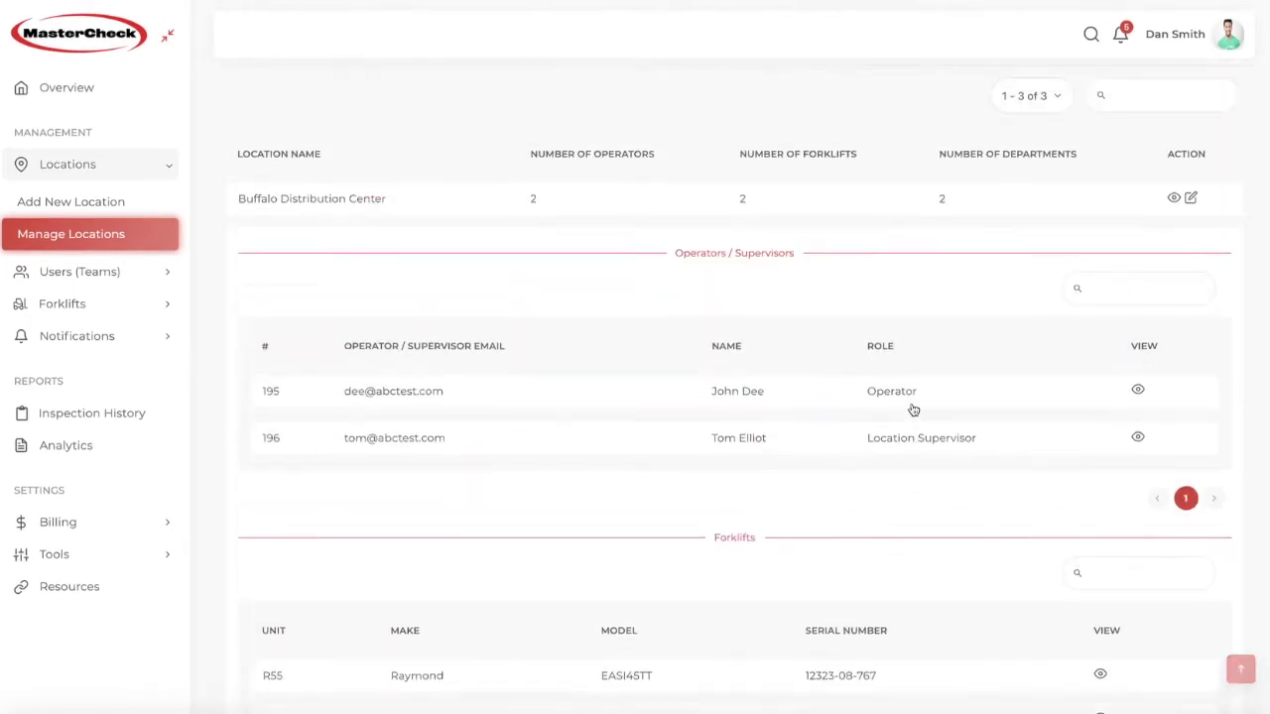
{"action": "left_click", "coordinate": [1174, 249]}
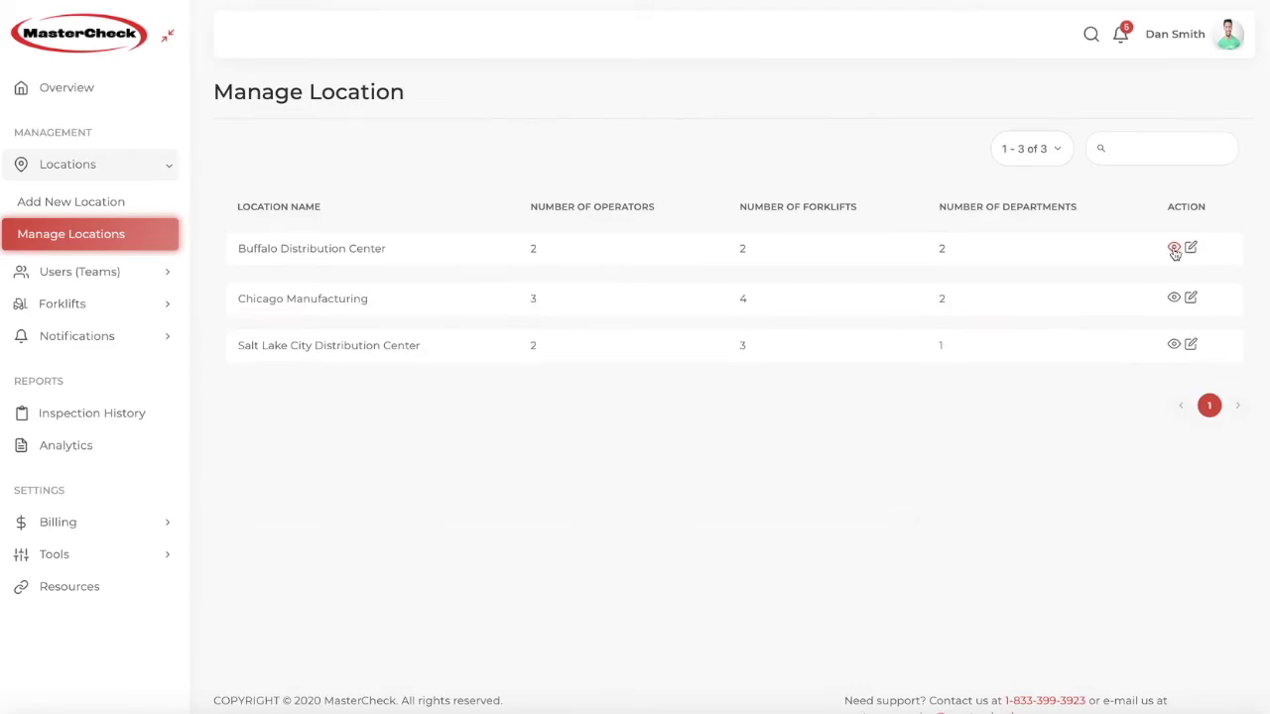
Step: Open Buffalo Distribution Center's edit panel and close it without changes
{"action": "left_click", "coordinate": [1191, 249]}
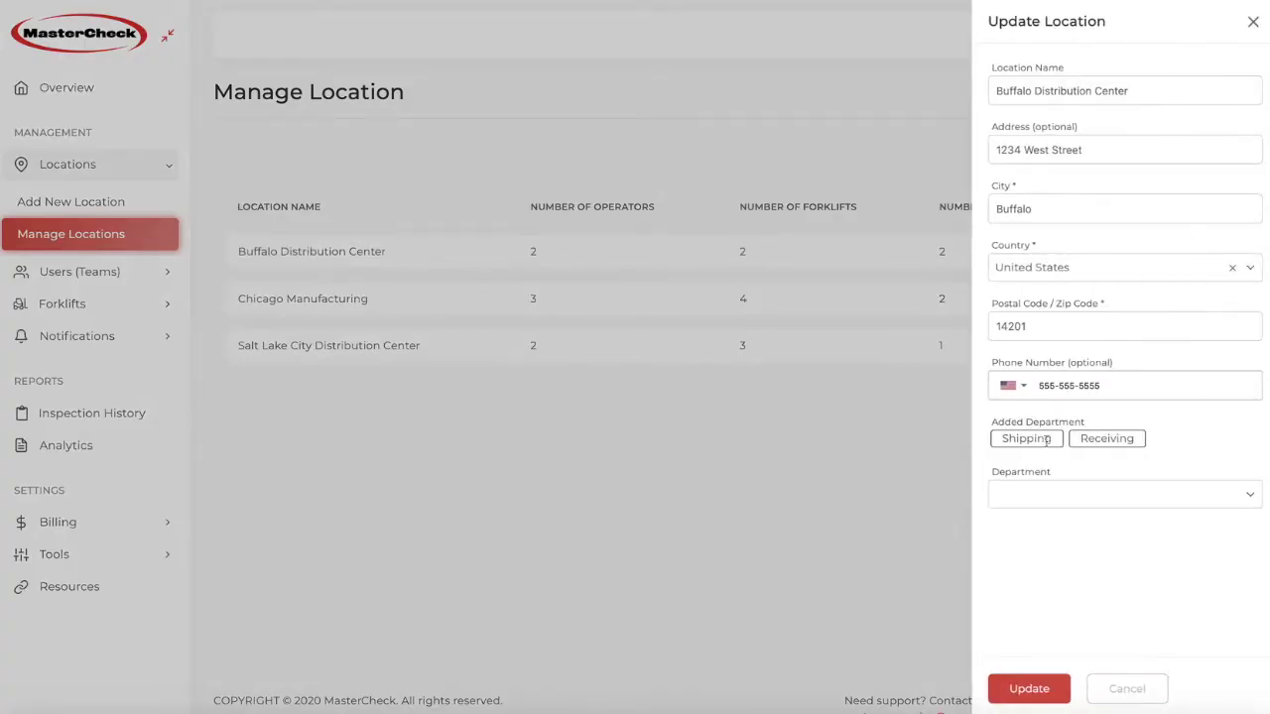
{"action": "left_click", "coordinate": [1252, 24]}
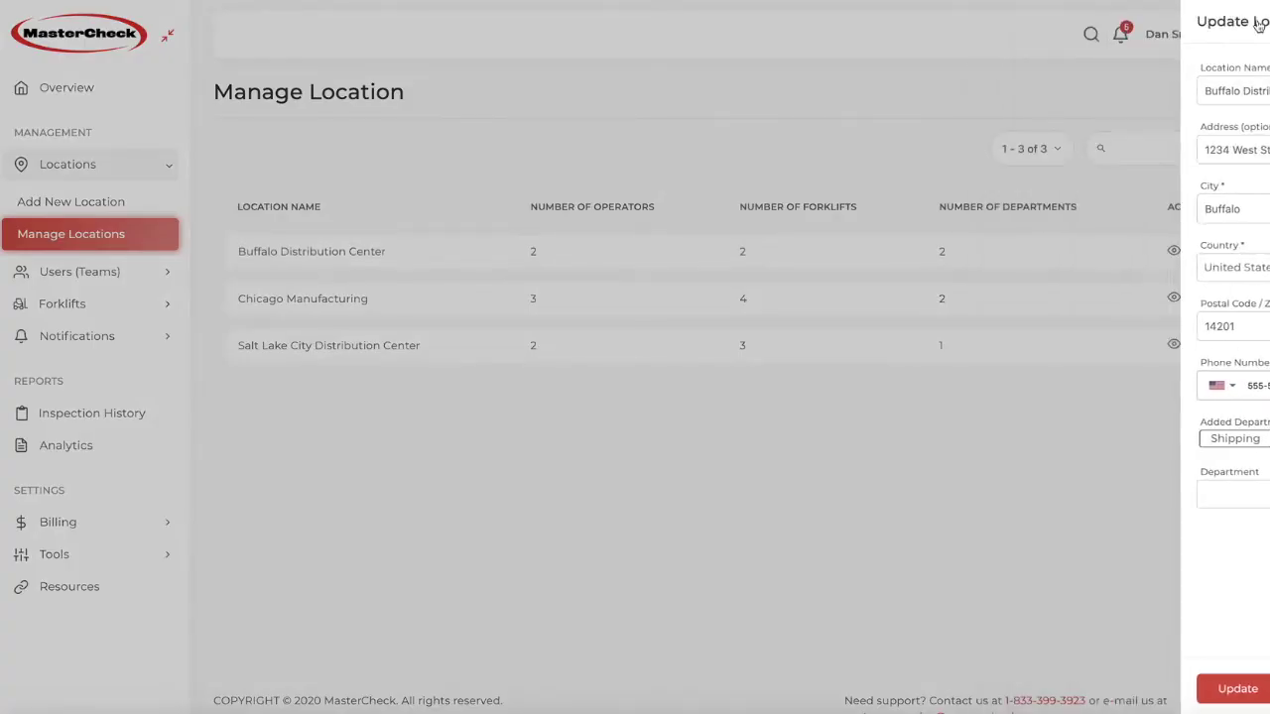
{"action": "left_click", "coordinate": [45, 271]}
{"action": "left_click", "coordinate": [49, 305]}
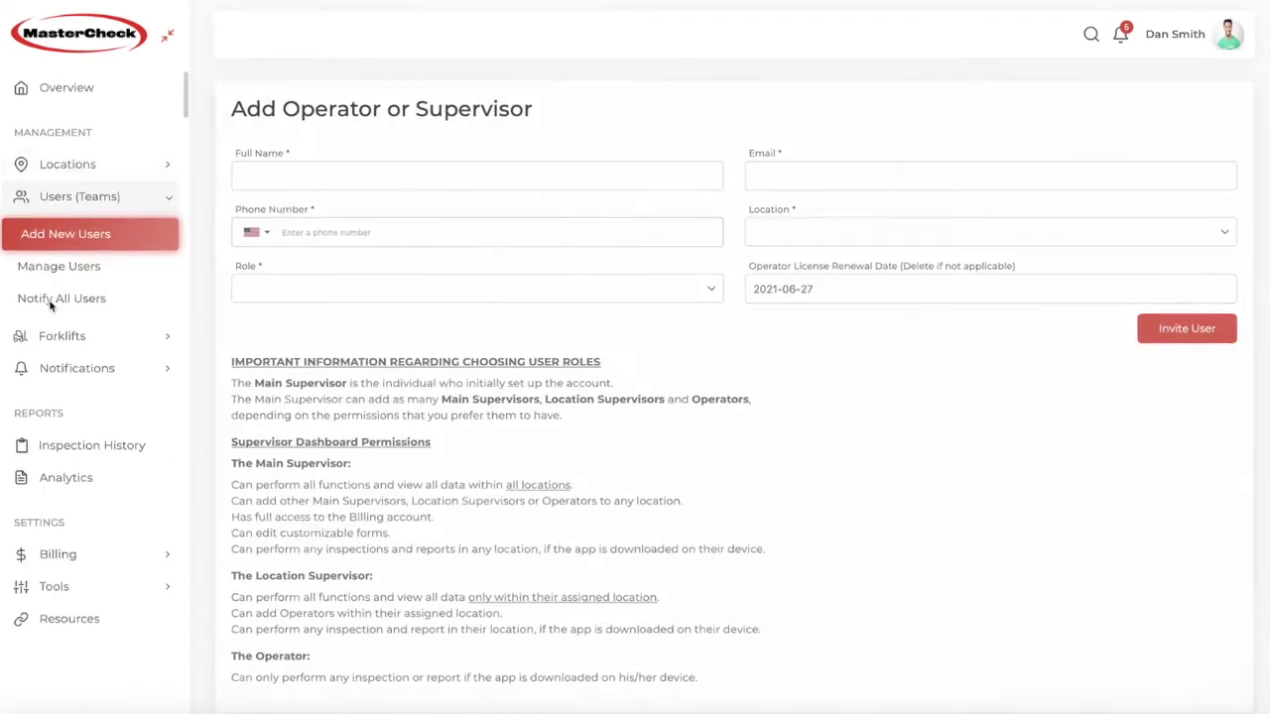
{"action": "left_click", "coordinate": [348, 288]}
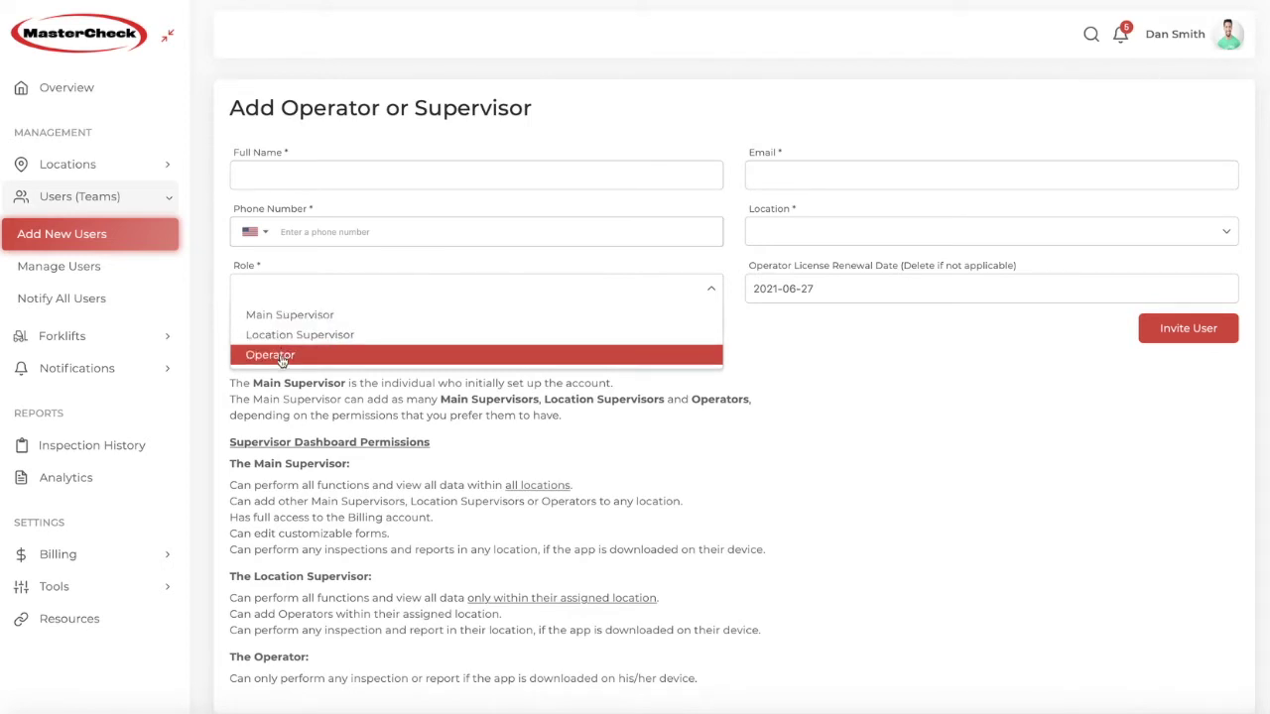
{"action": "left_click", "coordinate": [346, 174]}
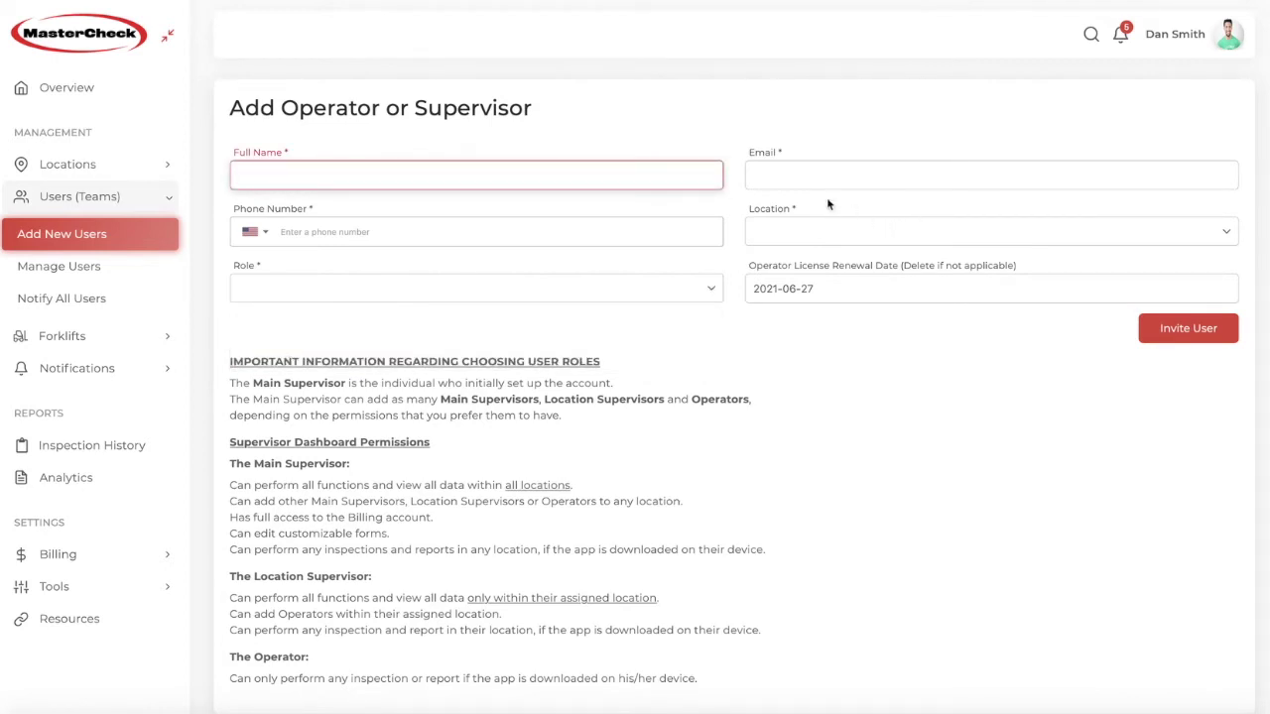
{"action": "left_click", "coordinate": [568, 288]}
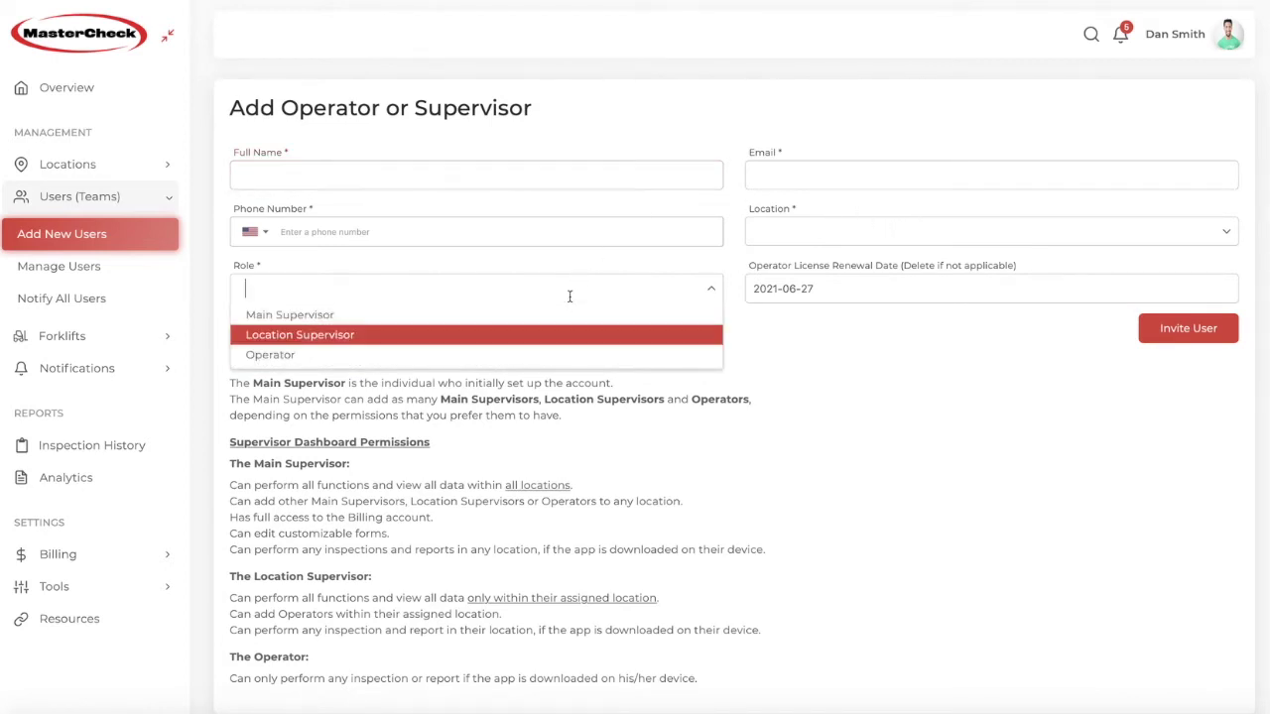
{"action": "left_click", "coordinate": [569, 295]}
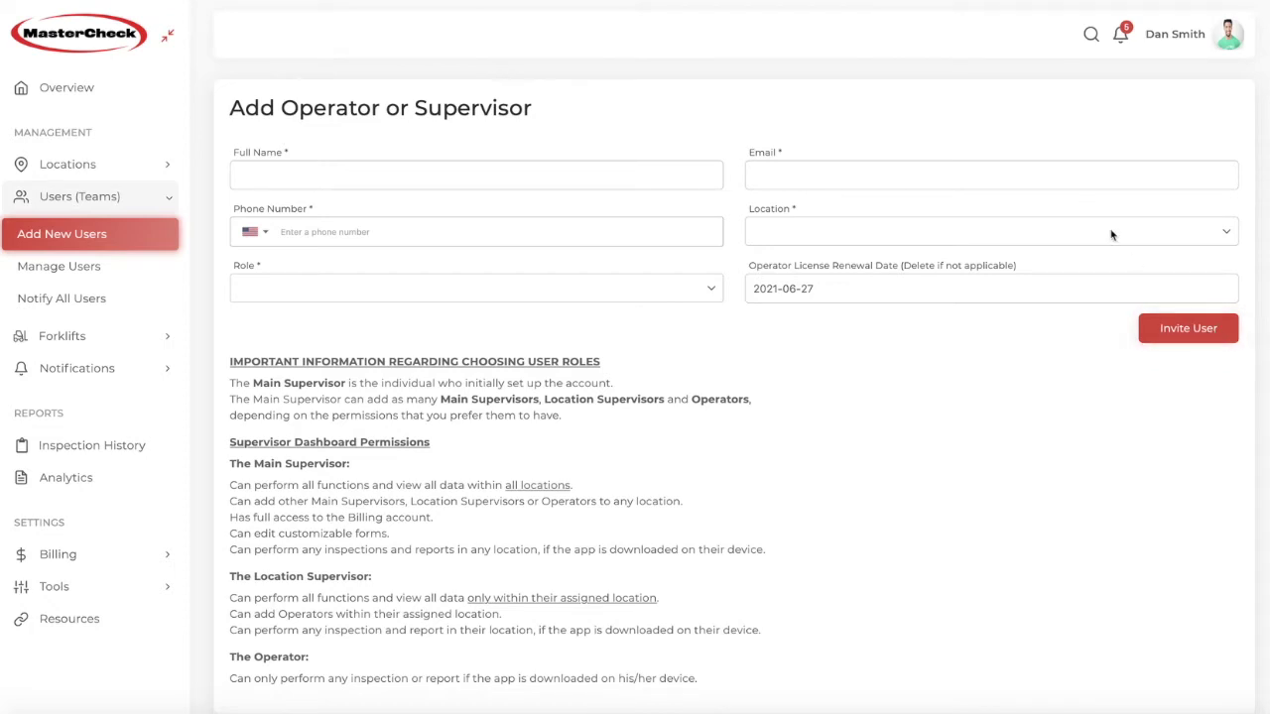
Step: Filter the user list to Buffalo Distribution Center, then Salt Lake City Distribution Center
{"action": "left_click", "coordinate": [66, 270]}
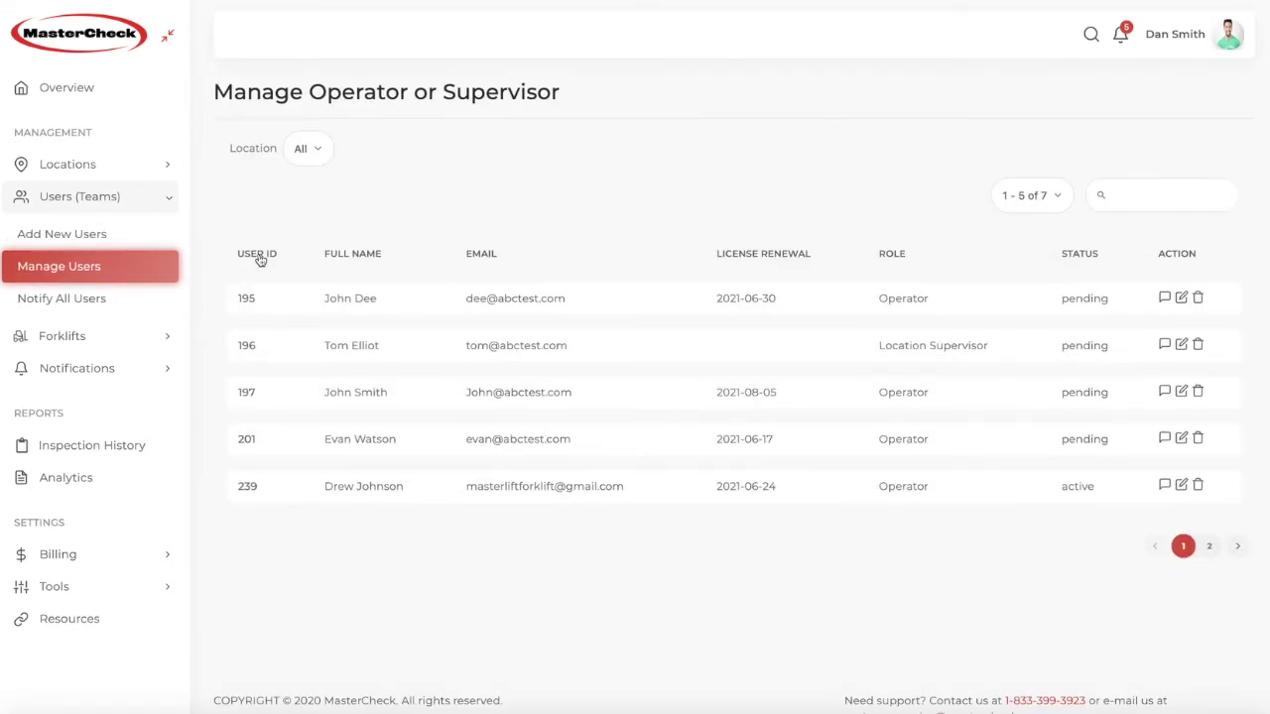
{"action": "left_click", "coordinate": [311, 148]}
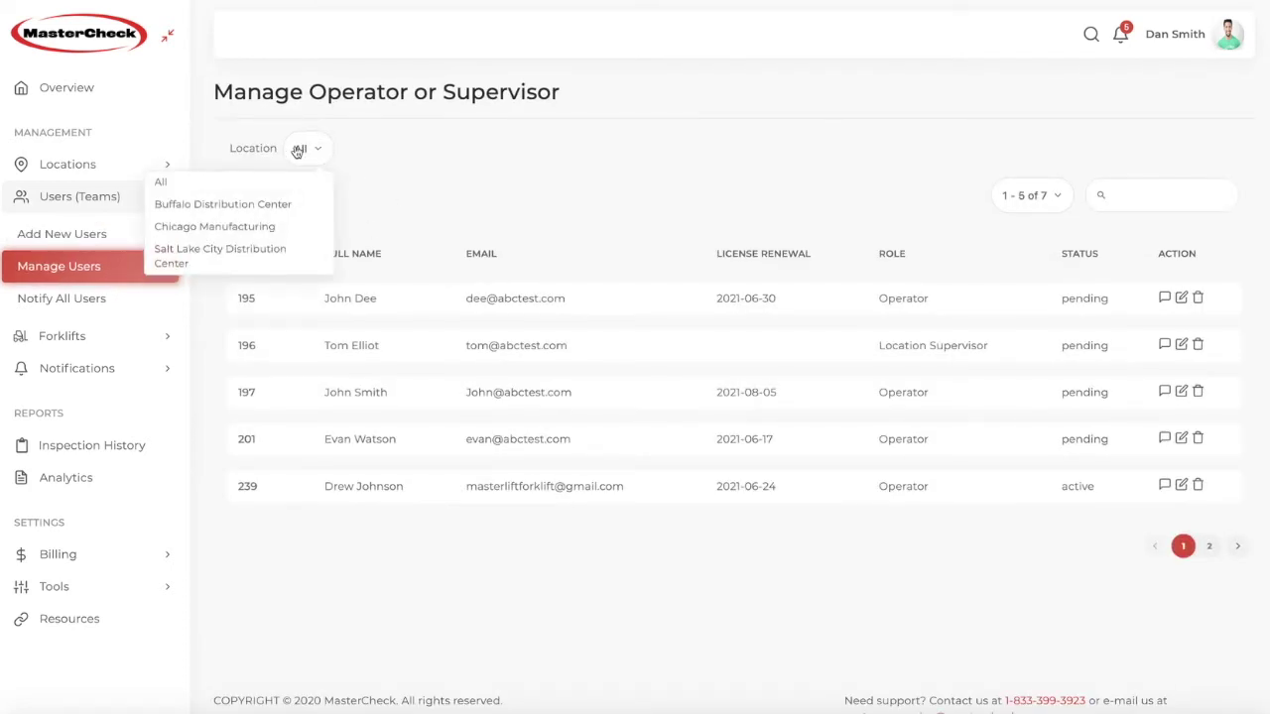
{"action": "left_click", "coordinate": [204, 205]}
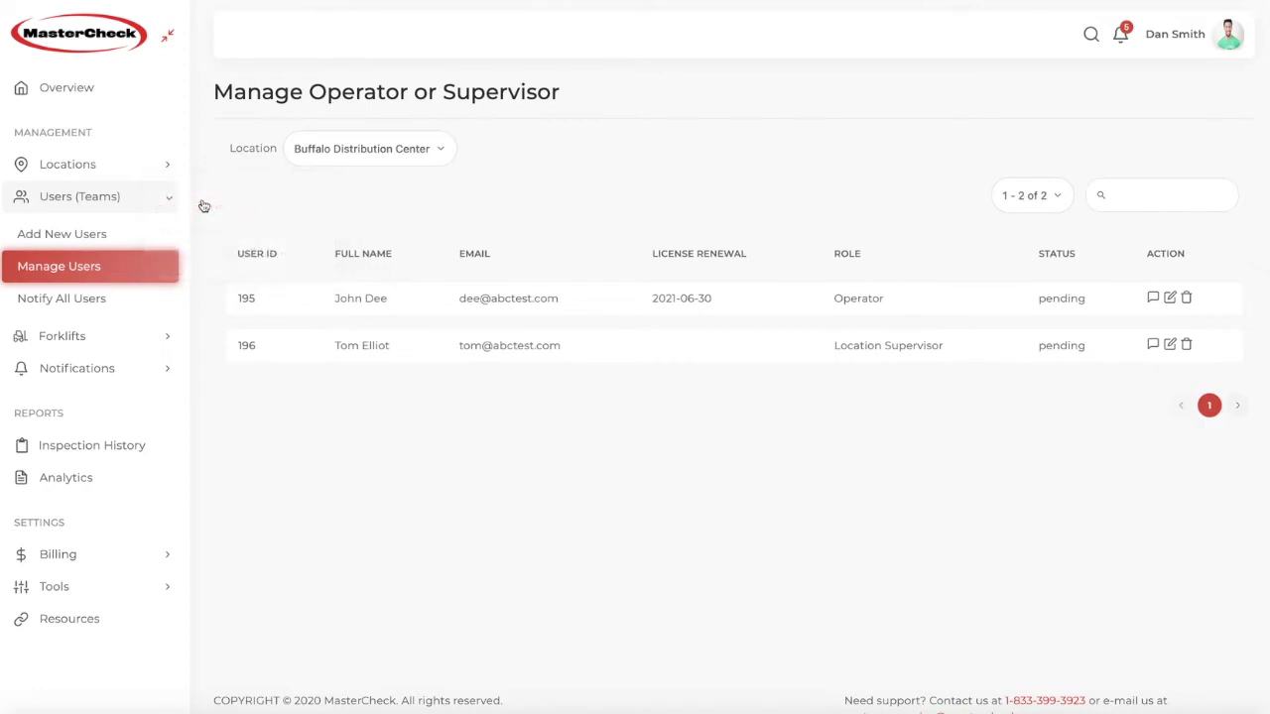
{"action": "left_click", "coordinate": [330, 150]}
{"action": "left_click", "coordinate": [312, 252]}
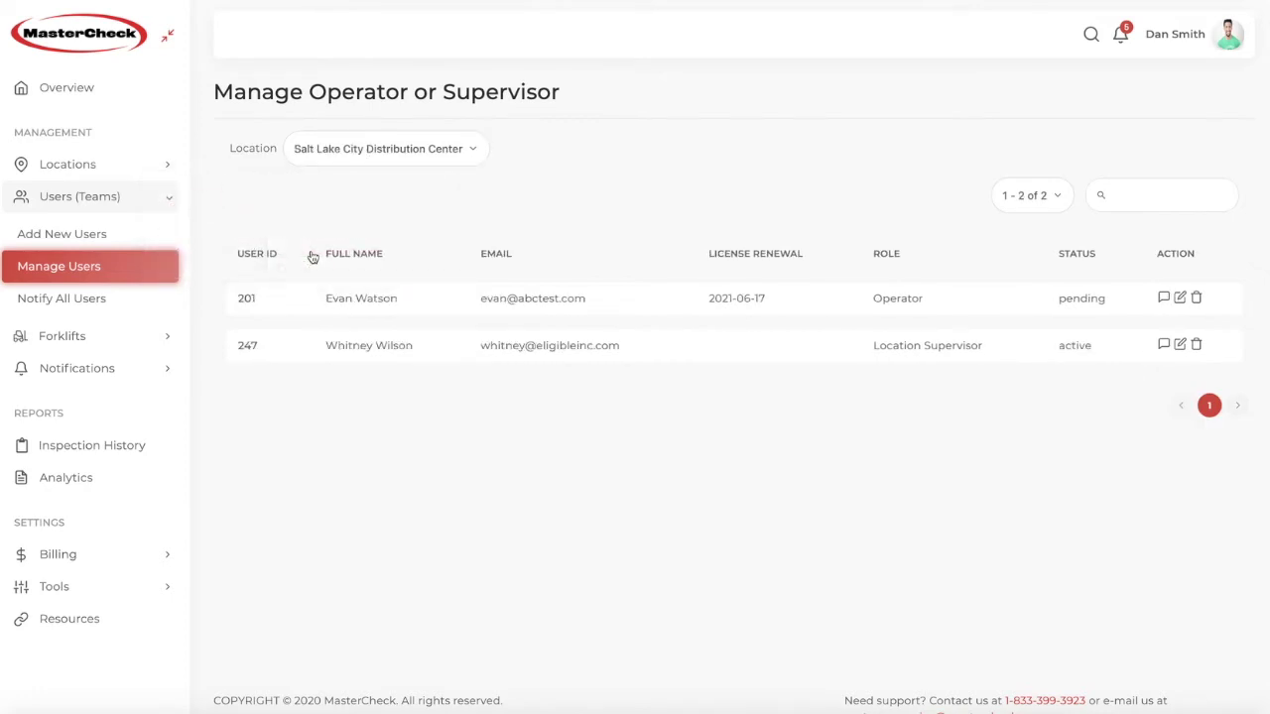
Step: Reset the filter to all locations, sort by role, and start a private notification to the first user
{"action": "left_click", "coordinate": [366, 162]}
{"action": "left_click", "coordinate": [320, 184]}
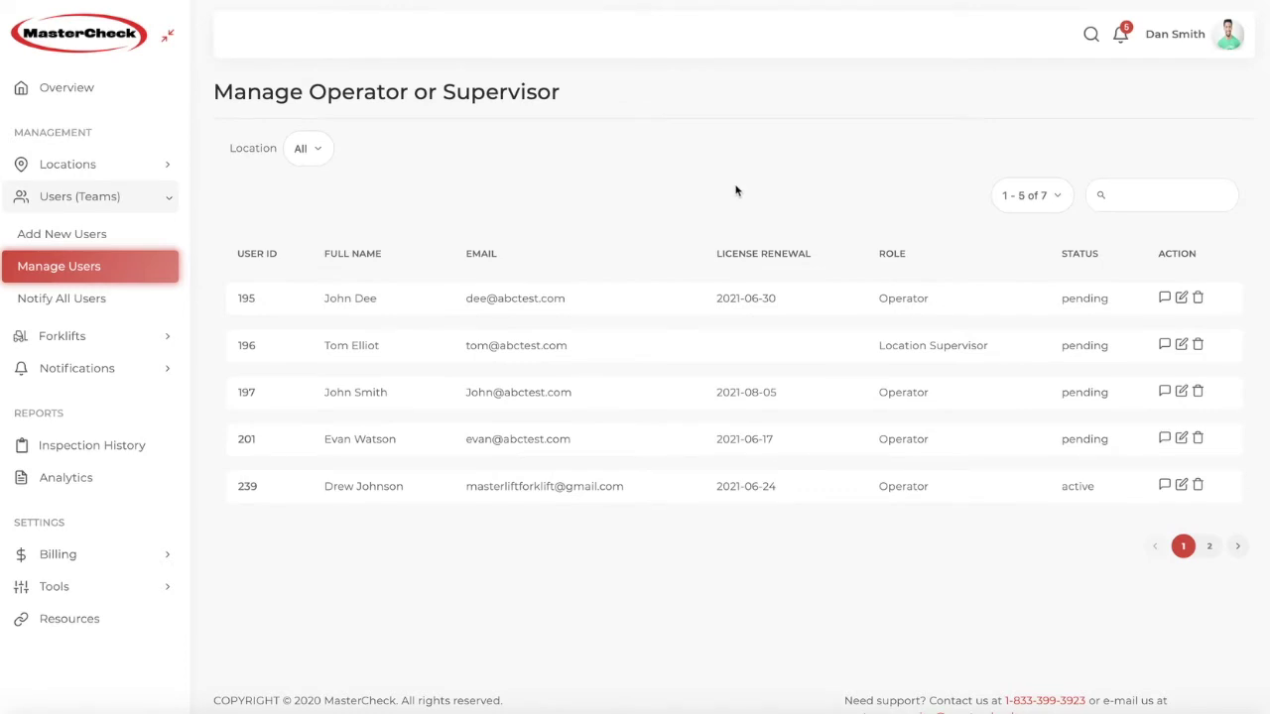
{"action": "left_click", "coordinate": [891, 254]}
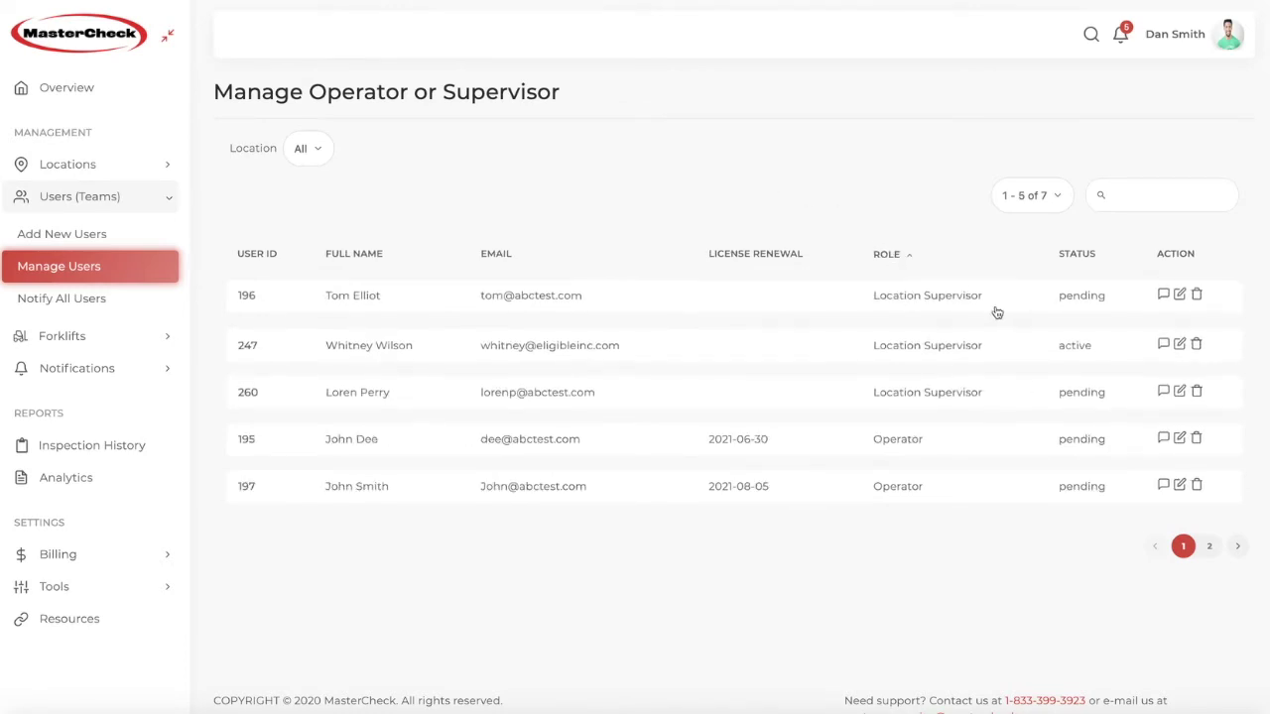
{"action": "left_click", "coordinate": [1163, 294]}
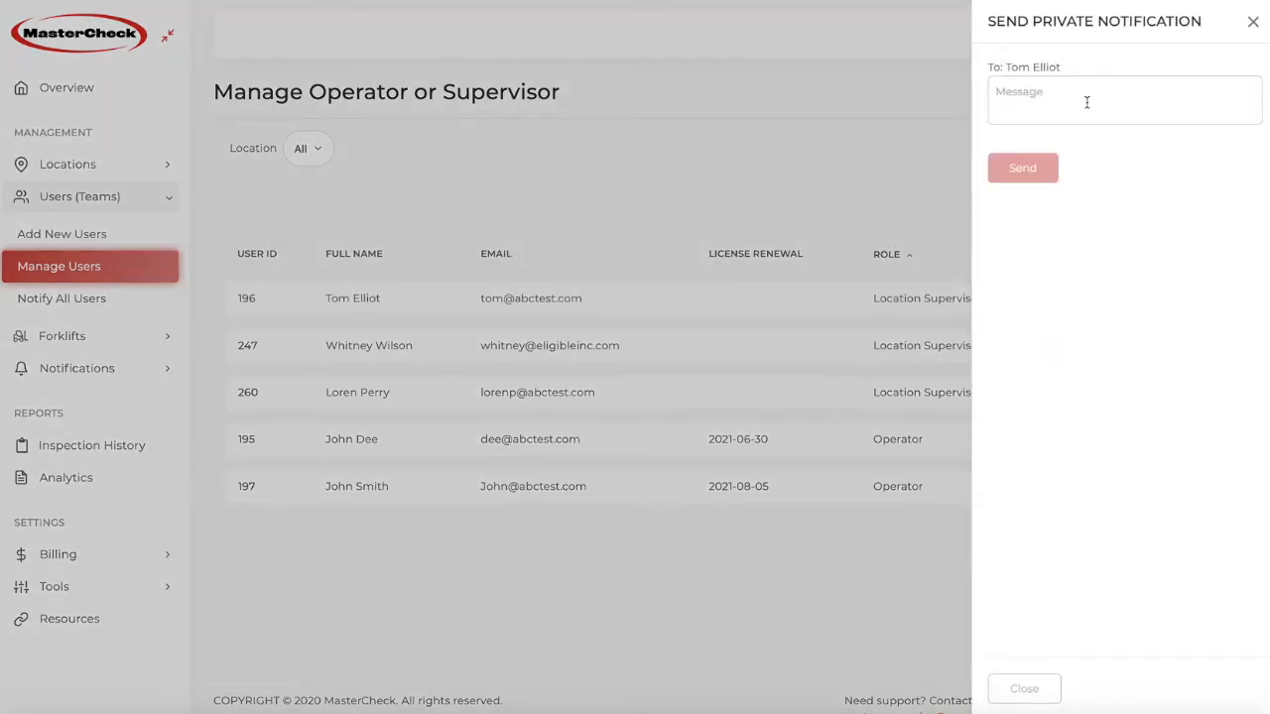
Step: Close the unsent private notification, then view and close the first user's Update User panel
{"action": "left_click", "coordinate": [1253, 22]}
{"action": "left_click", "coordinate": [1180, 298]}
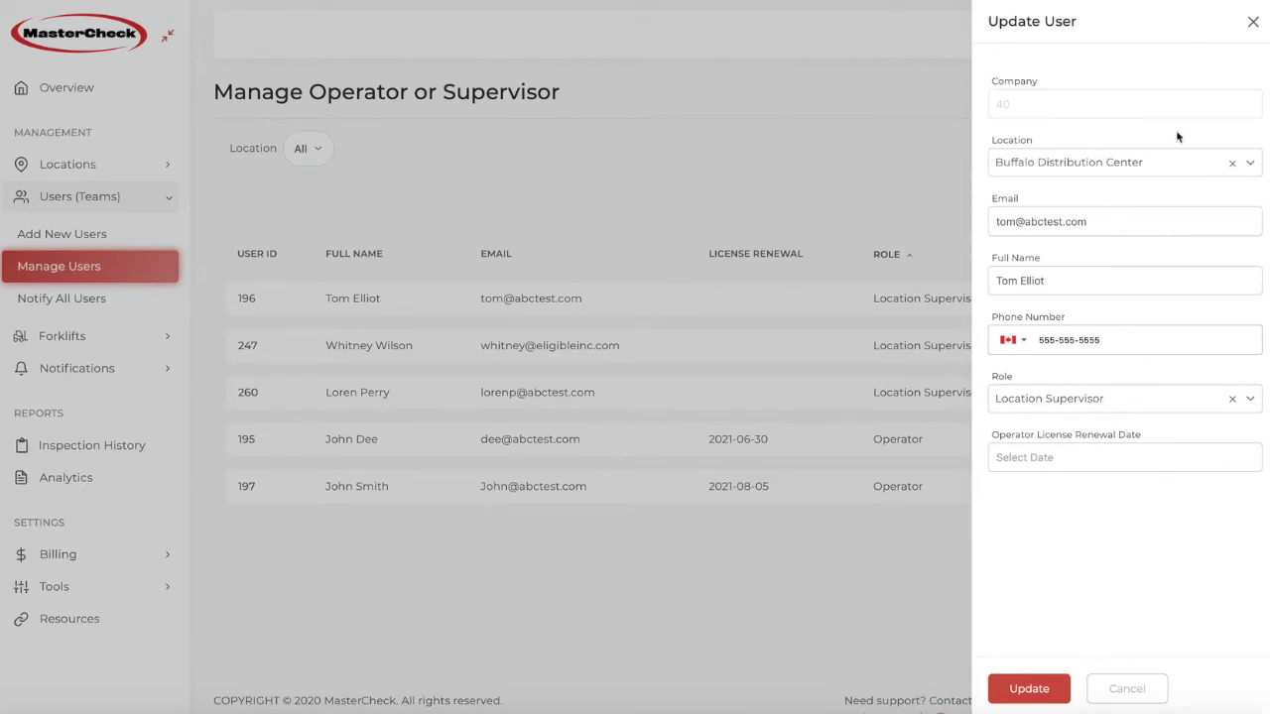
{"action": "left_click", "coordinate": [1251, 22]}
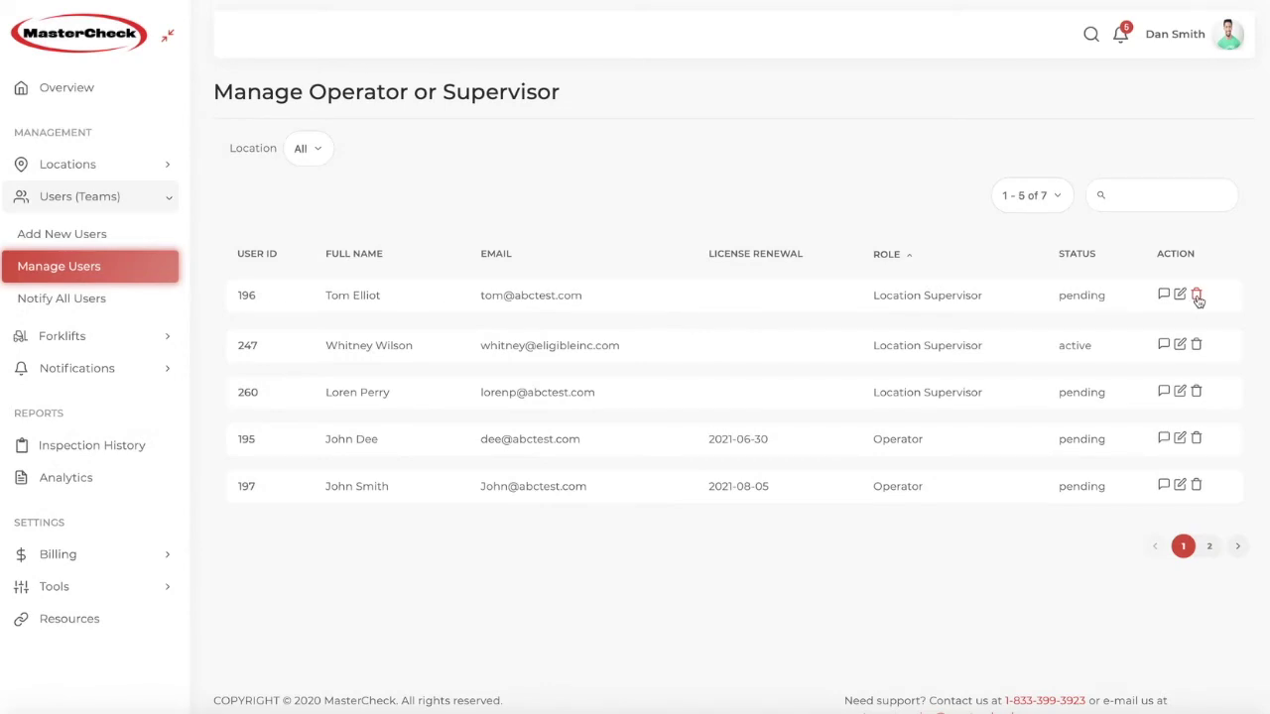
{"action": "left_click", "coordinate": [103, 300]}
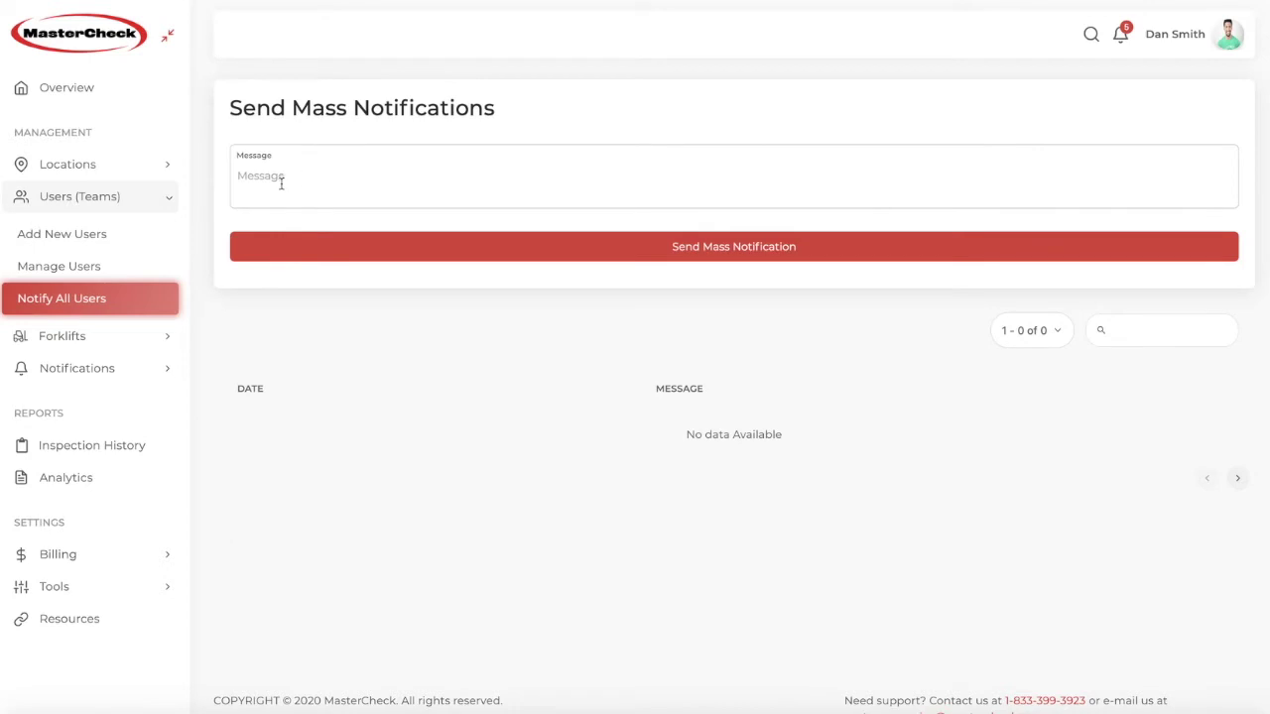
Step: Click into the empty mass-notification Message box without writing anything
{"action": "left_click", "coordinate": [486, 174]}
{"action": "left_click", "coordinate": [50, 336]}
Step: In a new forklift form, set location to Buffalo Distribution Center and department to Receiving
{"action": "left_click", "coordinate": [47, 373]}
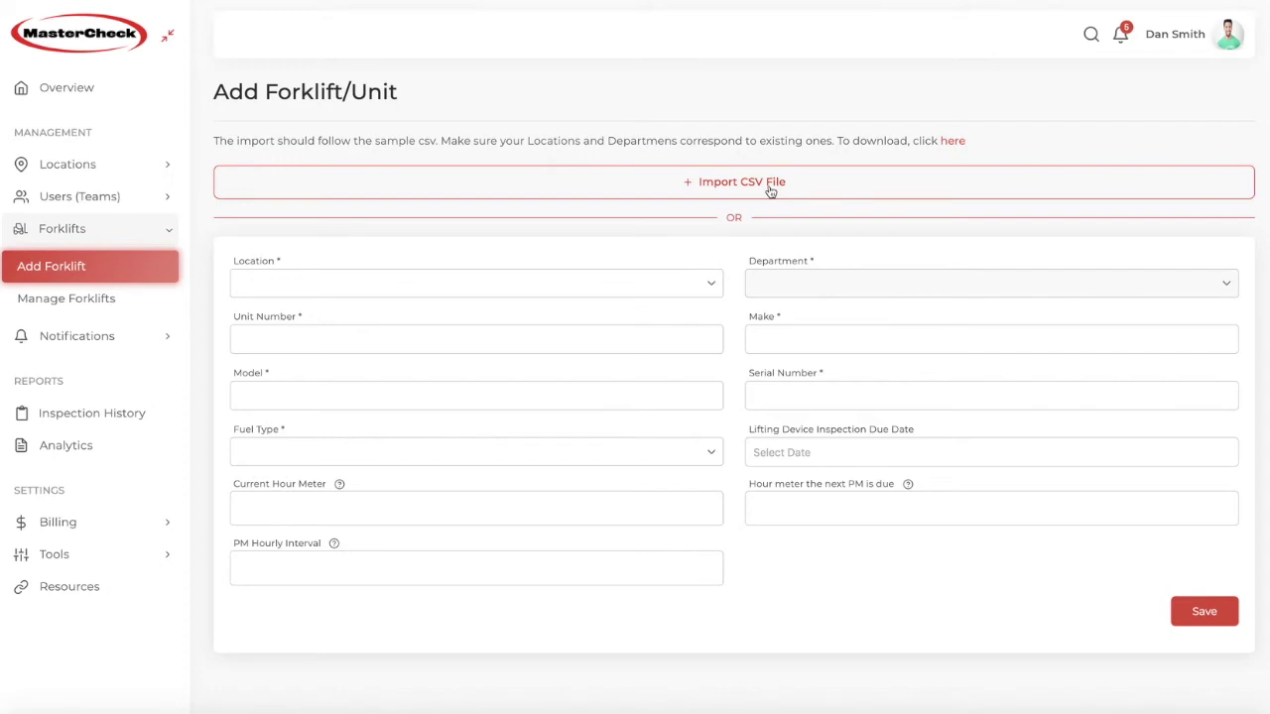
{"action": "left_click", "coordinate": [712, 282]}
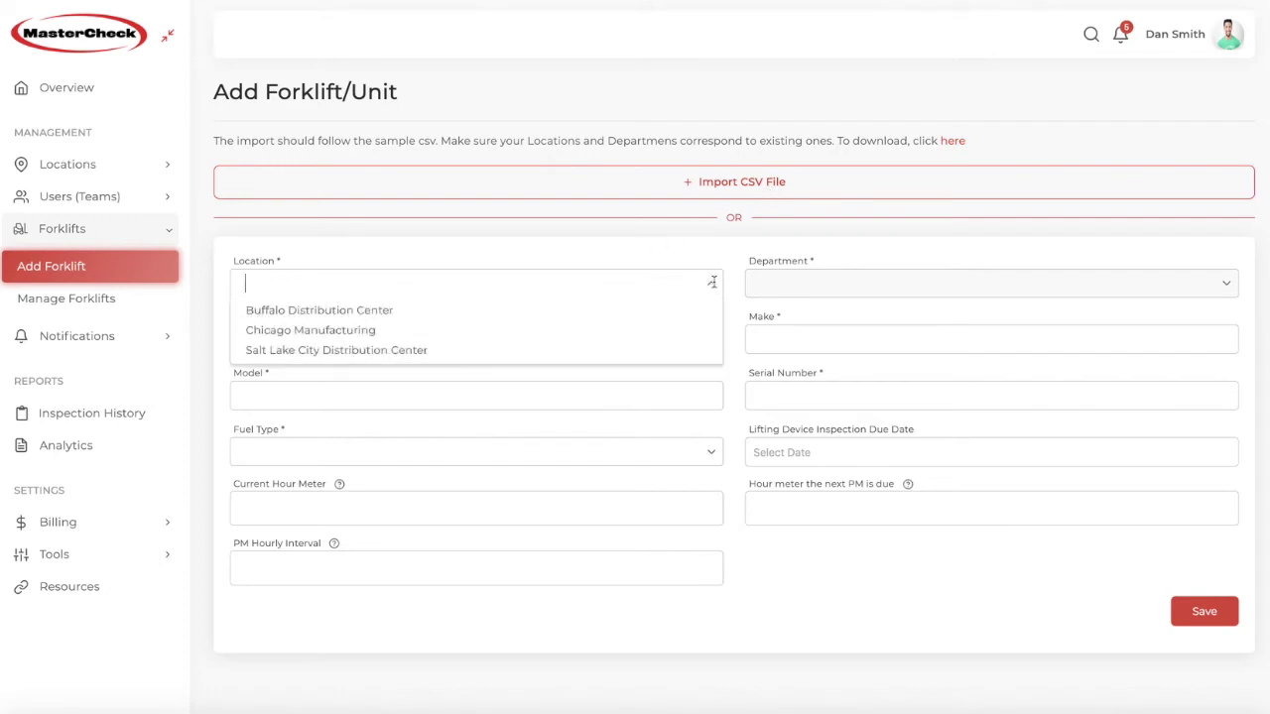
{"action": "left_click", "coordinate": [396, 313]}
{"action": "left_click", "coordinate": [780, 277]}
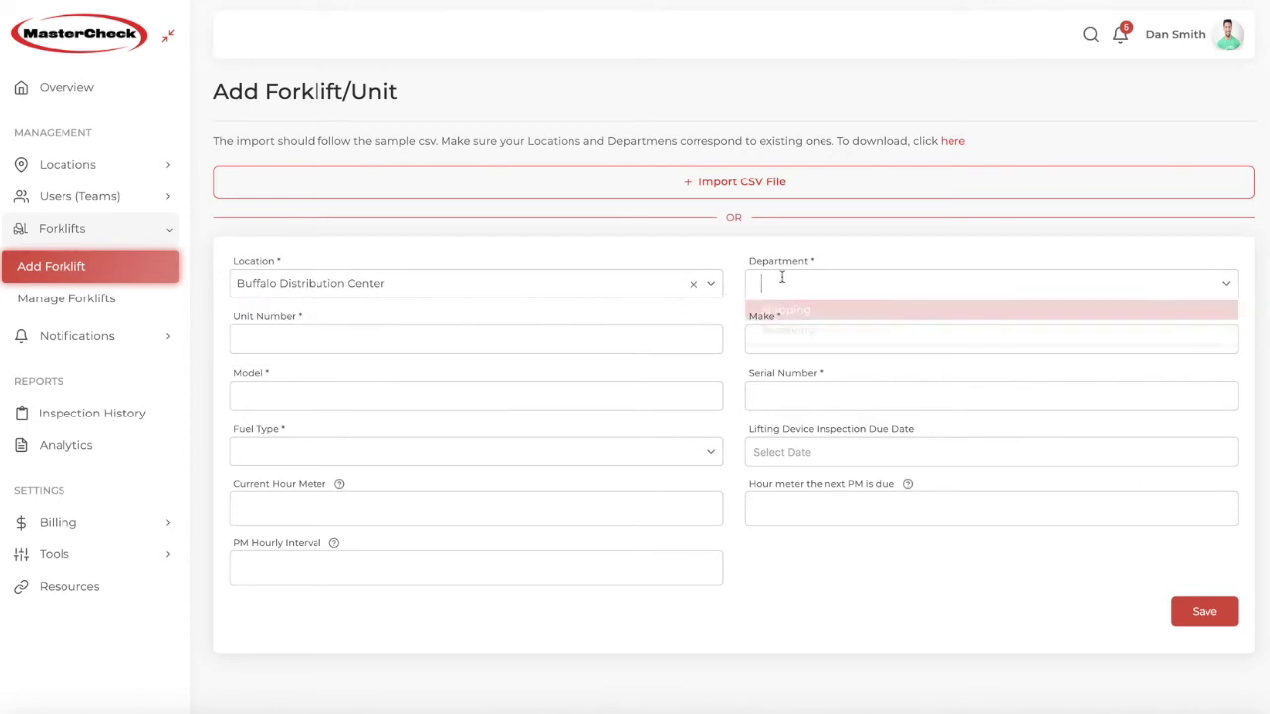
{"action": "left_click", "coordinate": [781, 329]}
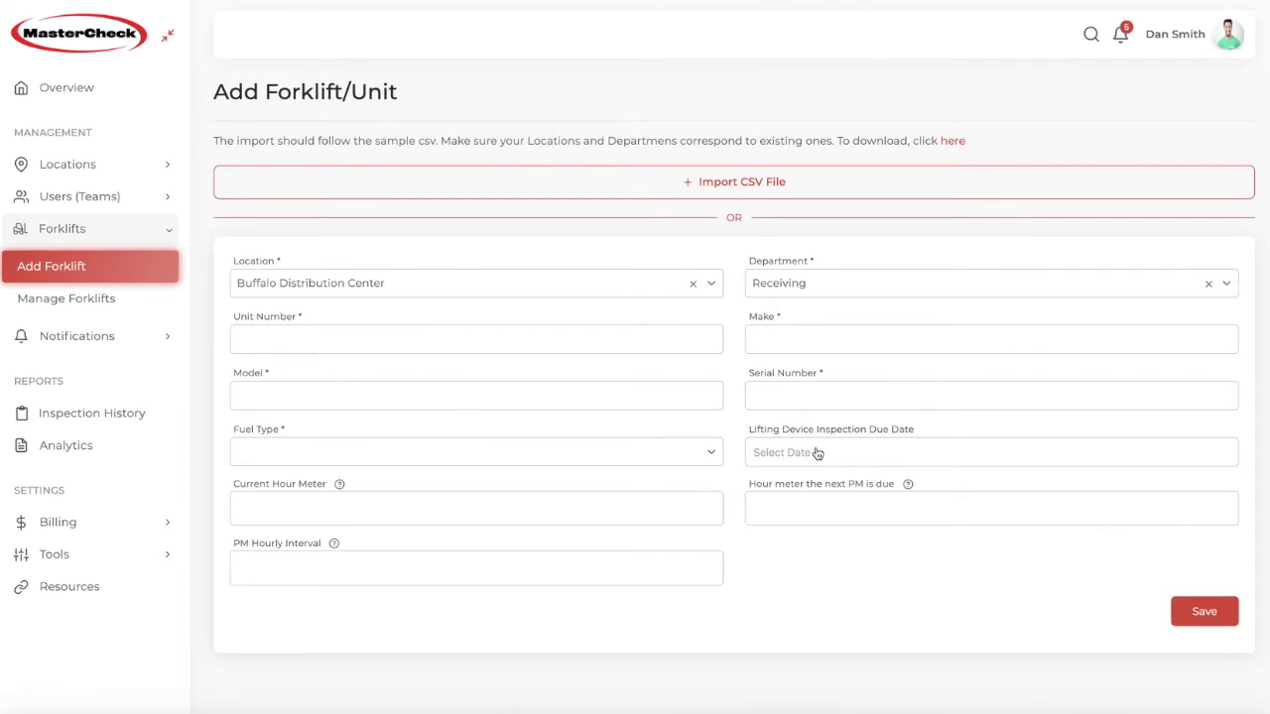
Step: Open and dismiss the inspection due-date calendar, then go to the forklift list
{"action": "left_click", "coordinate": [817, 453]}
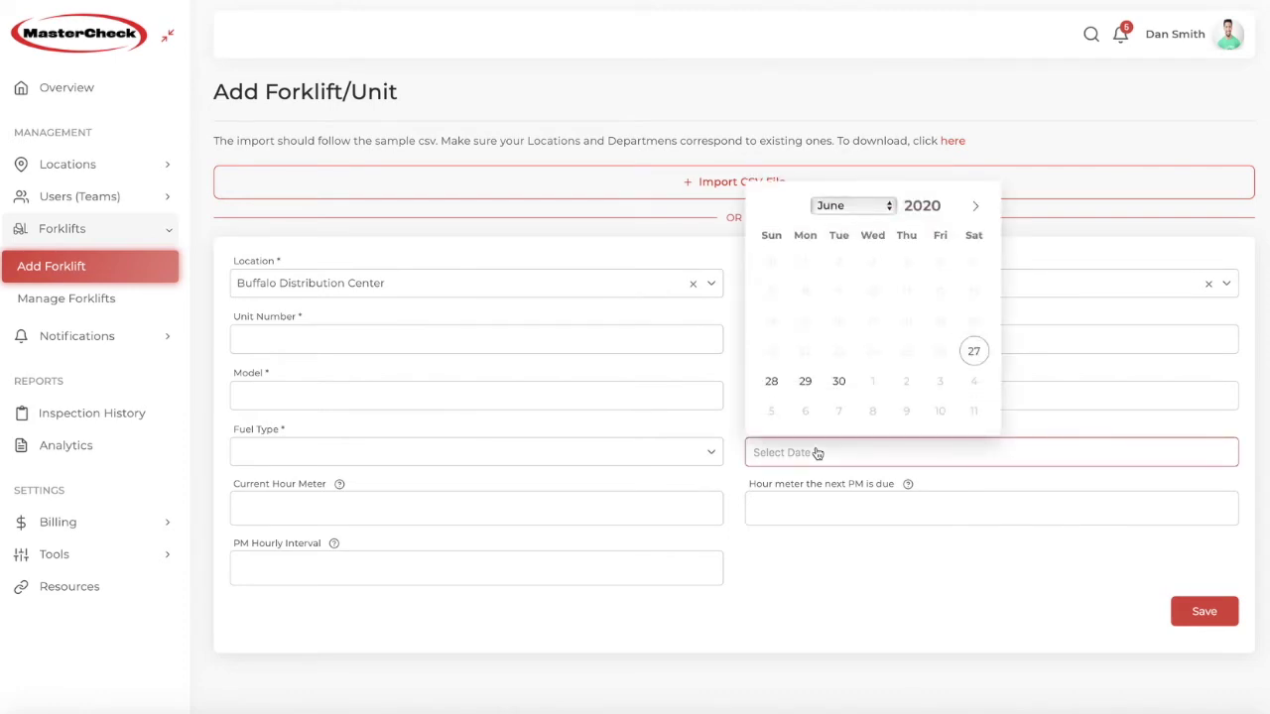
{"action": "left_click", "coordinate": [522, 501]}
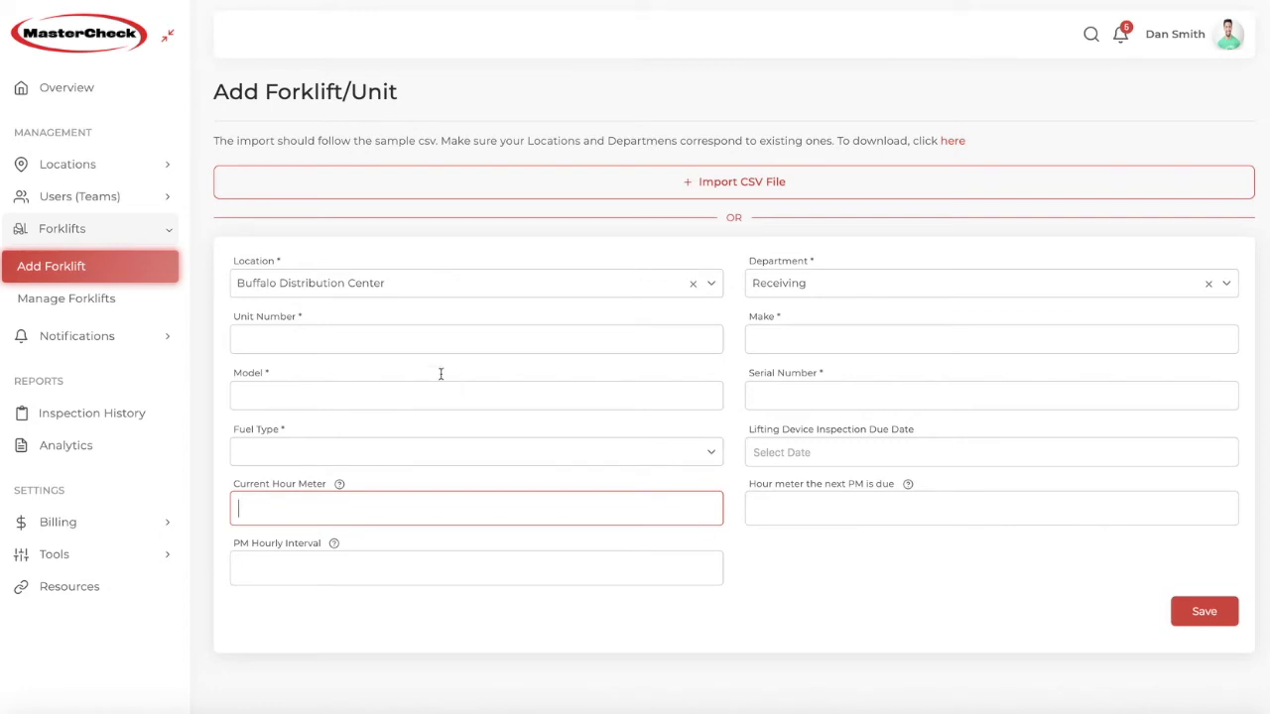
{"action": "left_click", "coordinate": [65, 296]}
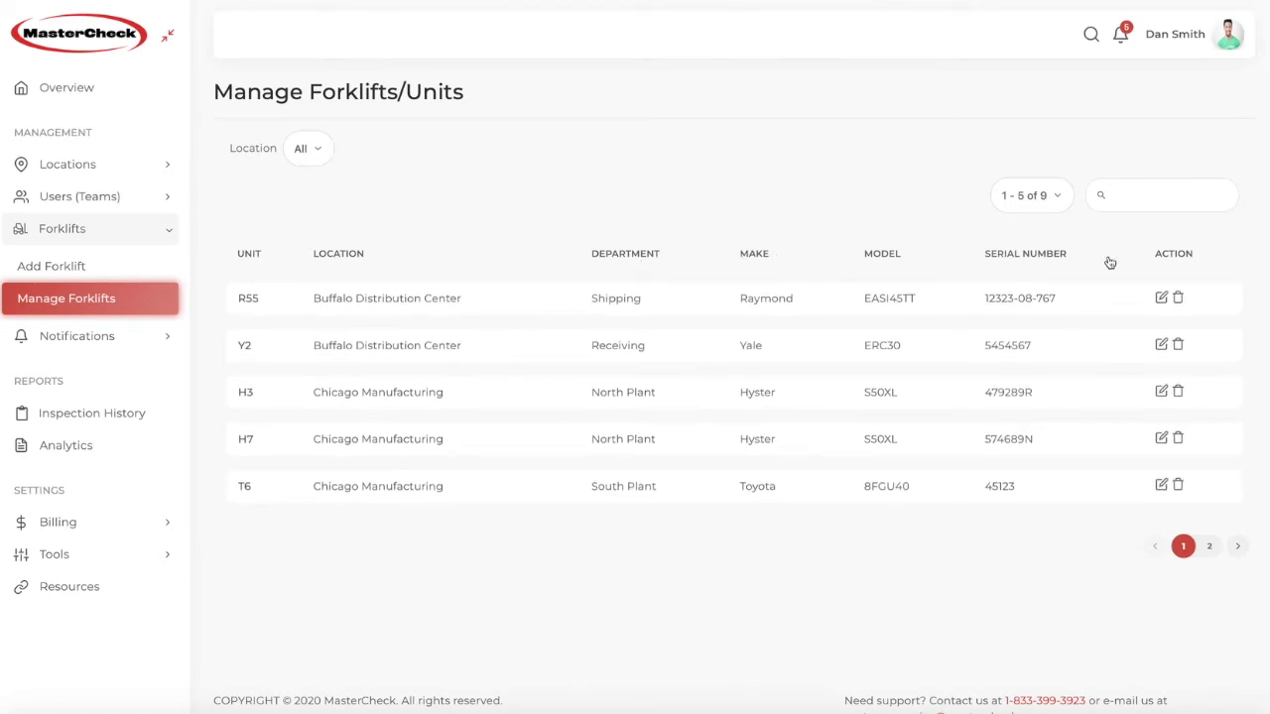
Step: Open and close forklift R55's editor, then filter forklifts to Chicago Manufacturing
{"action": "left_click", "coordinate": [1161, 297]}
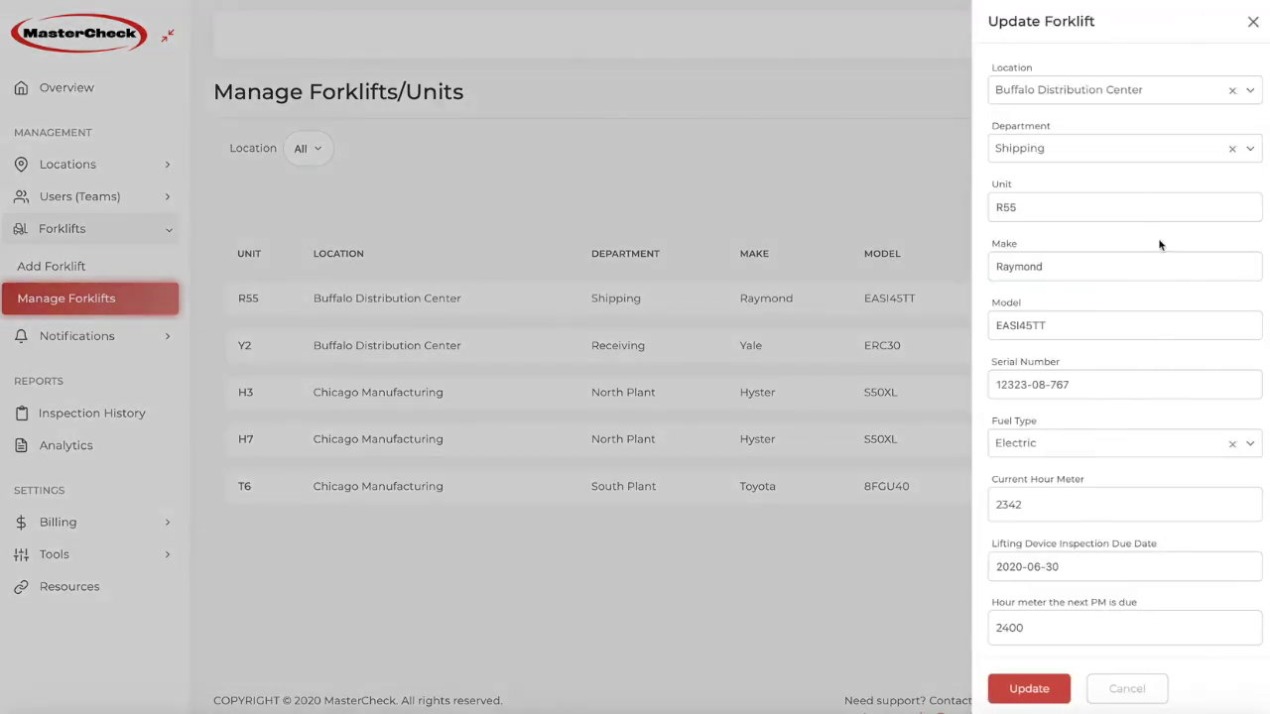
{"action": "left_click", "coordinate": [1253, 24]}
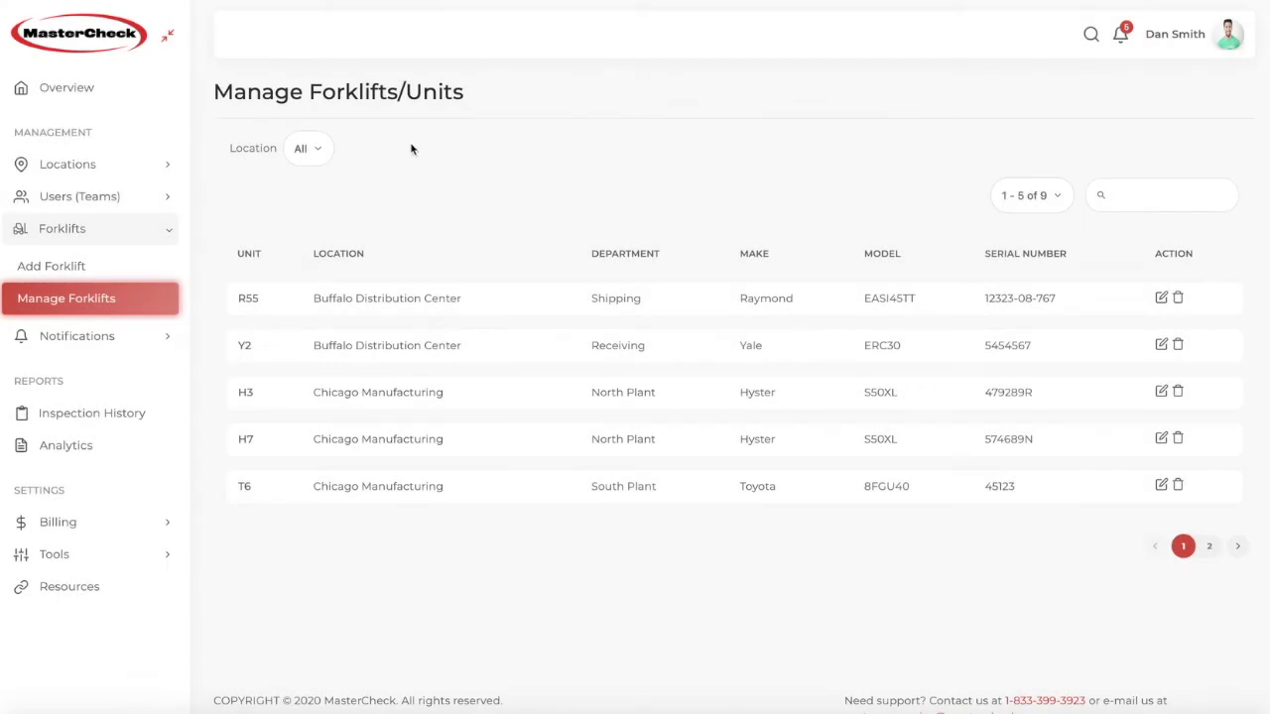
{"action": "left_click", "coordinate": [303, 149]}
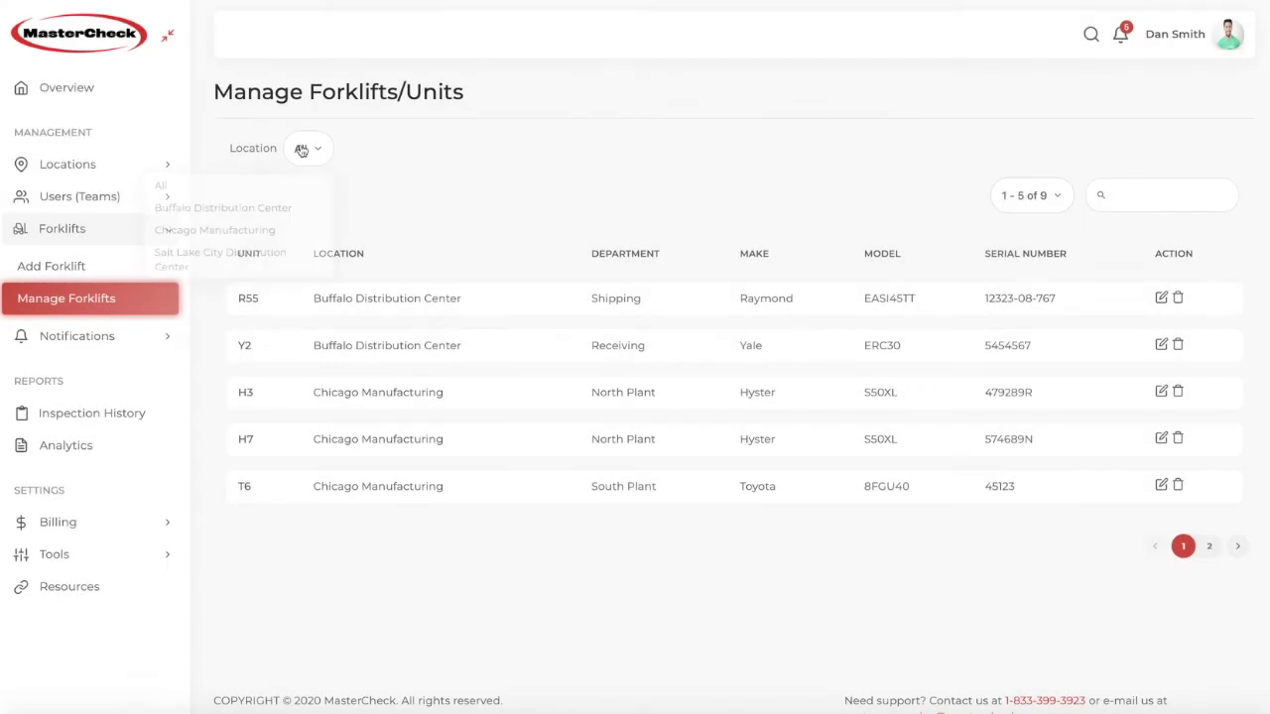
{"action": "left_click", "coordinate": [206, 228]}
Step: Switch the location filter to Salt Lake City Distribution Center, showing SL65, SL12 and SL34
{"action": "left_click", "coordinate": [374, 159]}
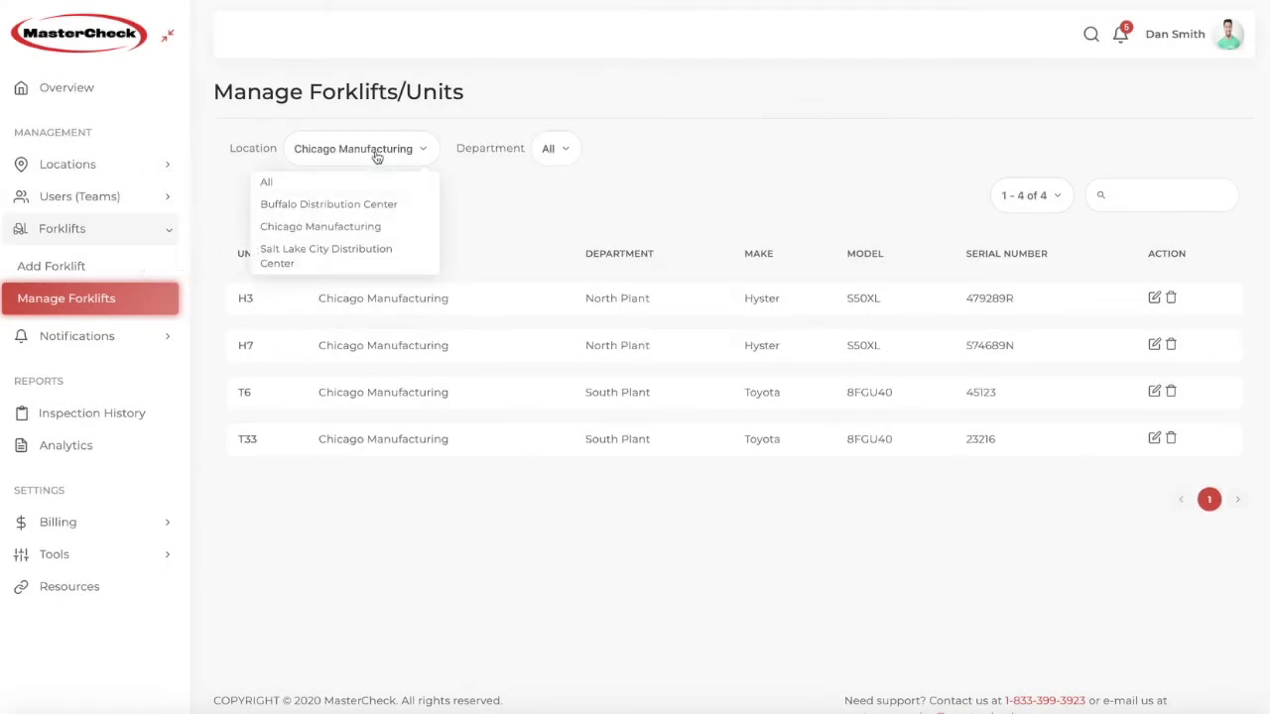
{"action": "left_click", "coordinate": [326, 260]}
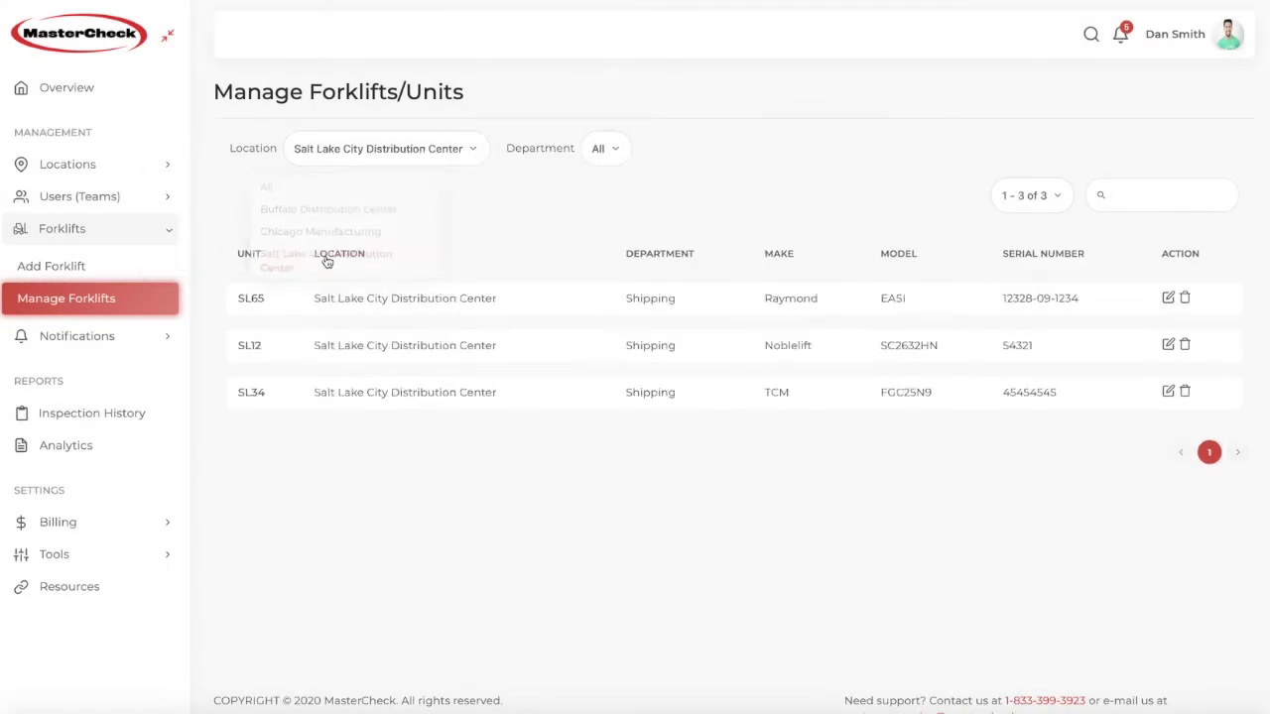
{"action": "left_click", "coordinate": [65, 335]}
Step: Start a new notification and enable the Accident Report notification type
{"action": "left_click", "coordinate": [54, 372]}
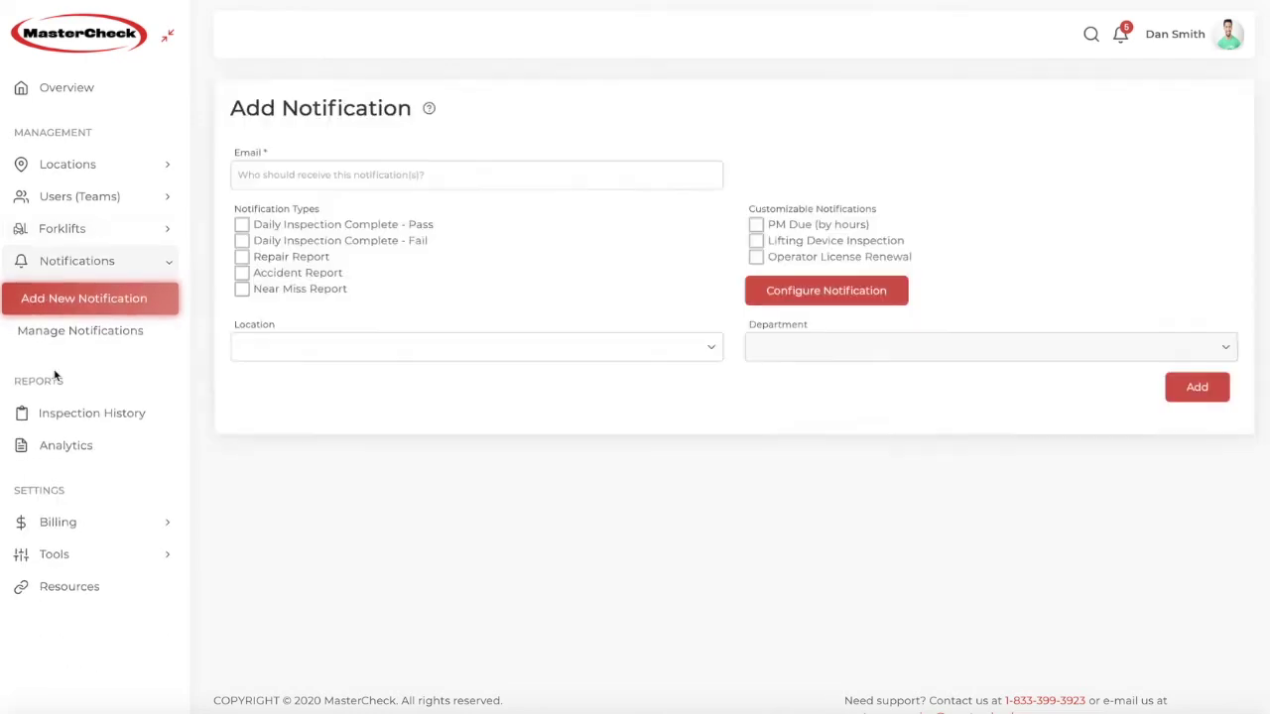
{"action": "left_click", "coordinate": [493, 178]}
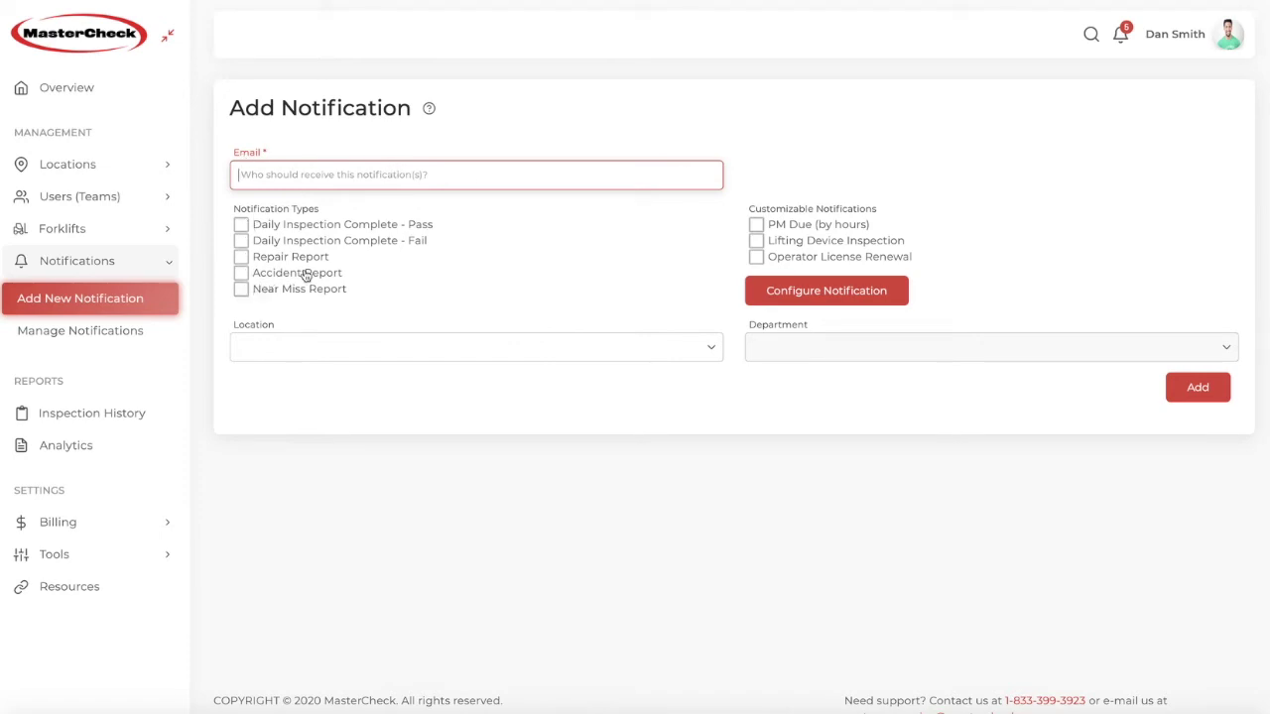
{"action": "left_click", "coordinate": [241, 275]}
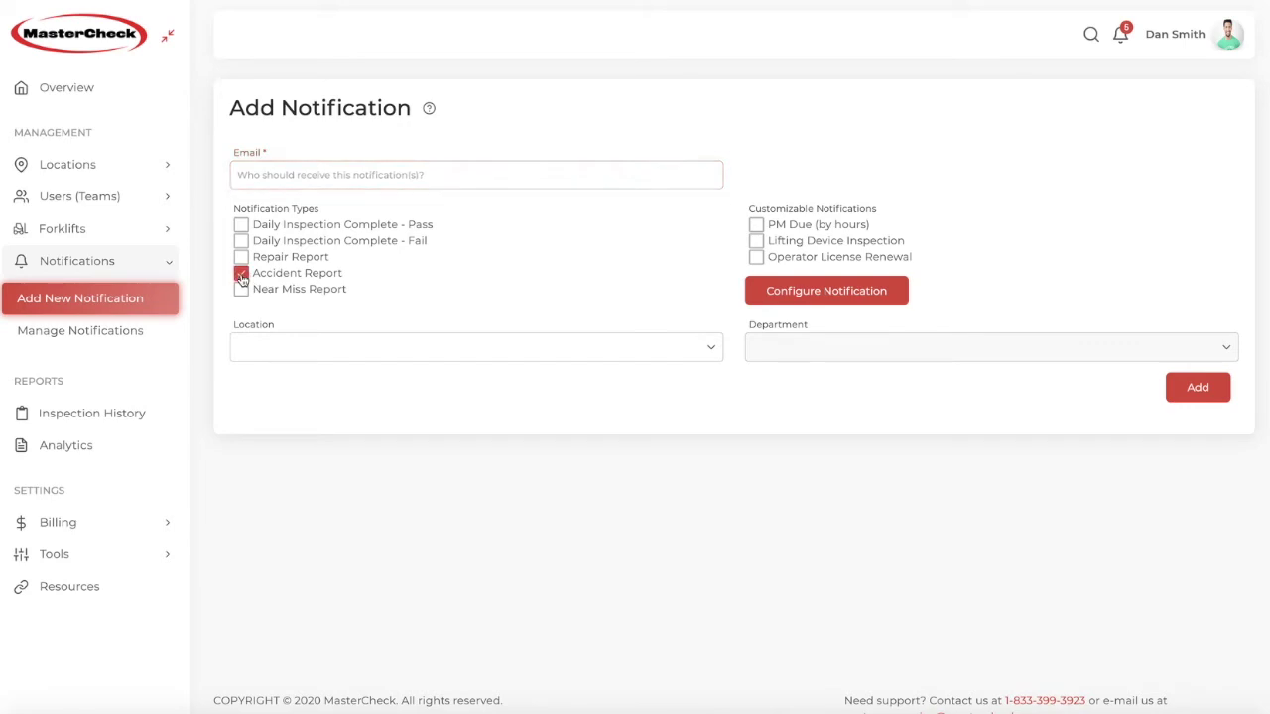
{"action": "left_click", "coordinate": [312, 175]}
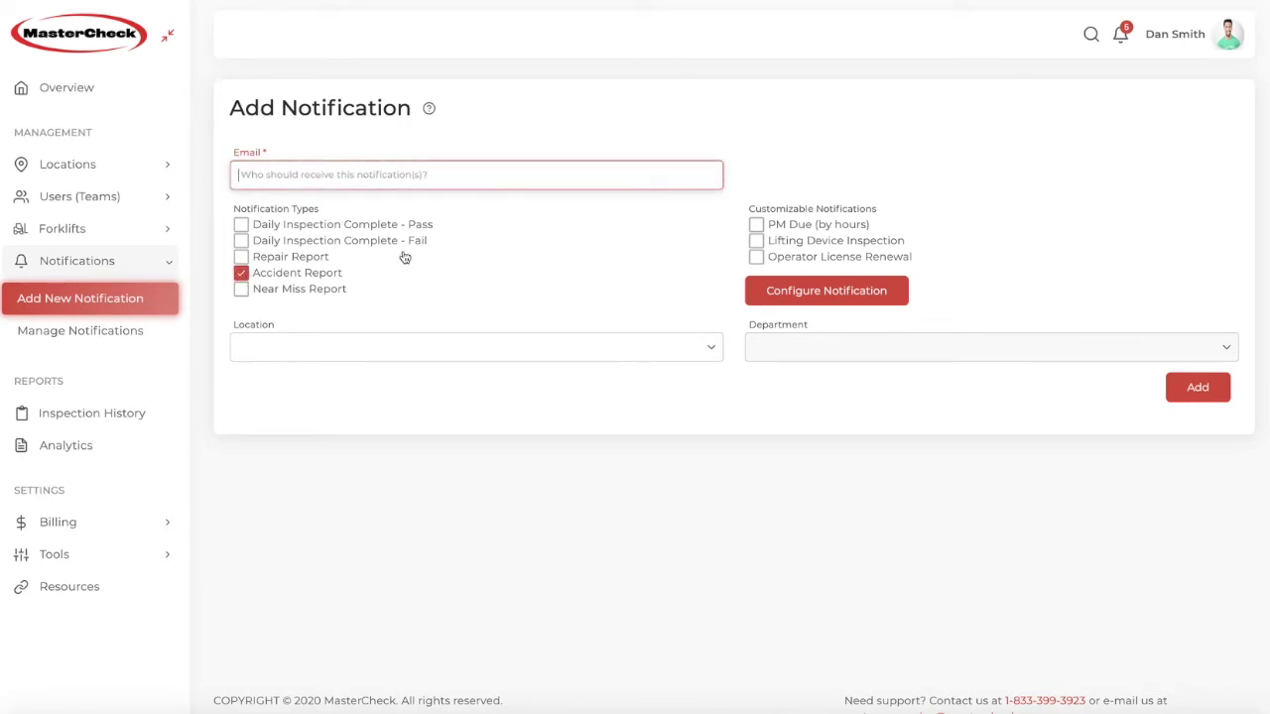
Step: Set the location to Salt Lake City Distribution Center, choose a department, and open Configure Notification
{"action": "left_click", "coordinate": [380, 347]}
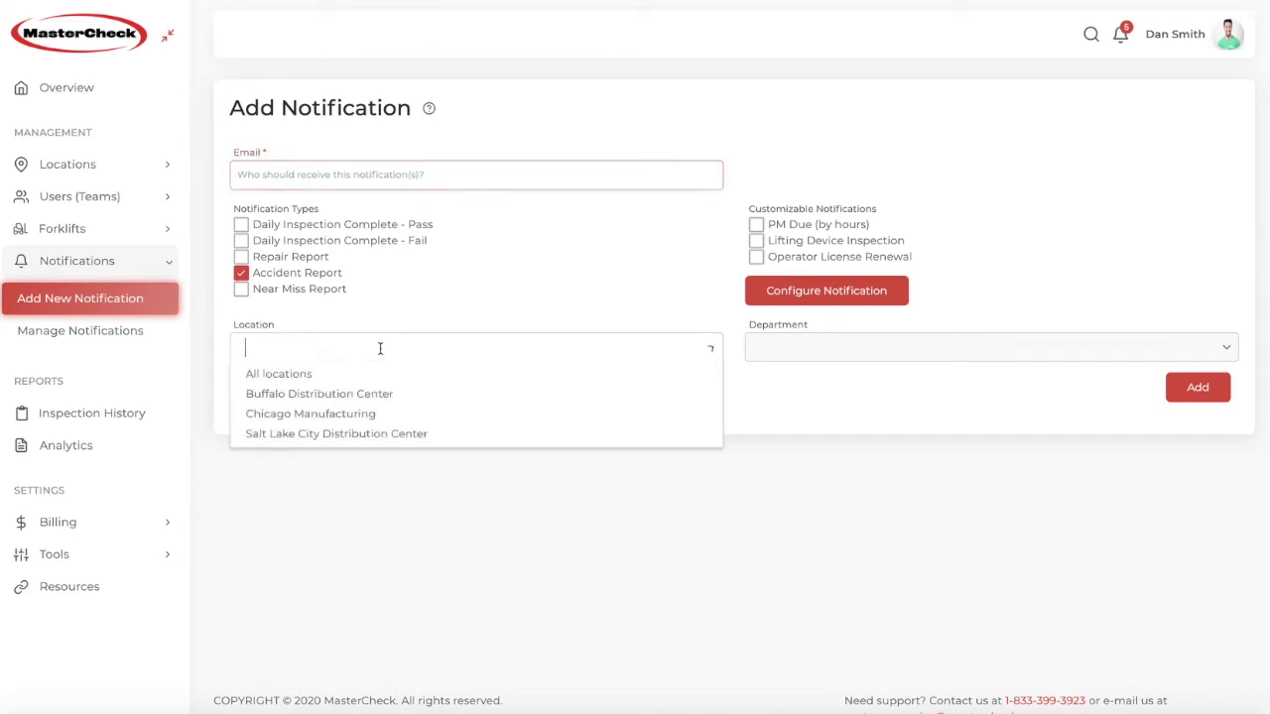
{"action": "left_click", "coordinate": [343, 438]}
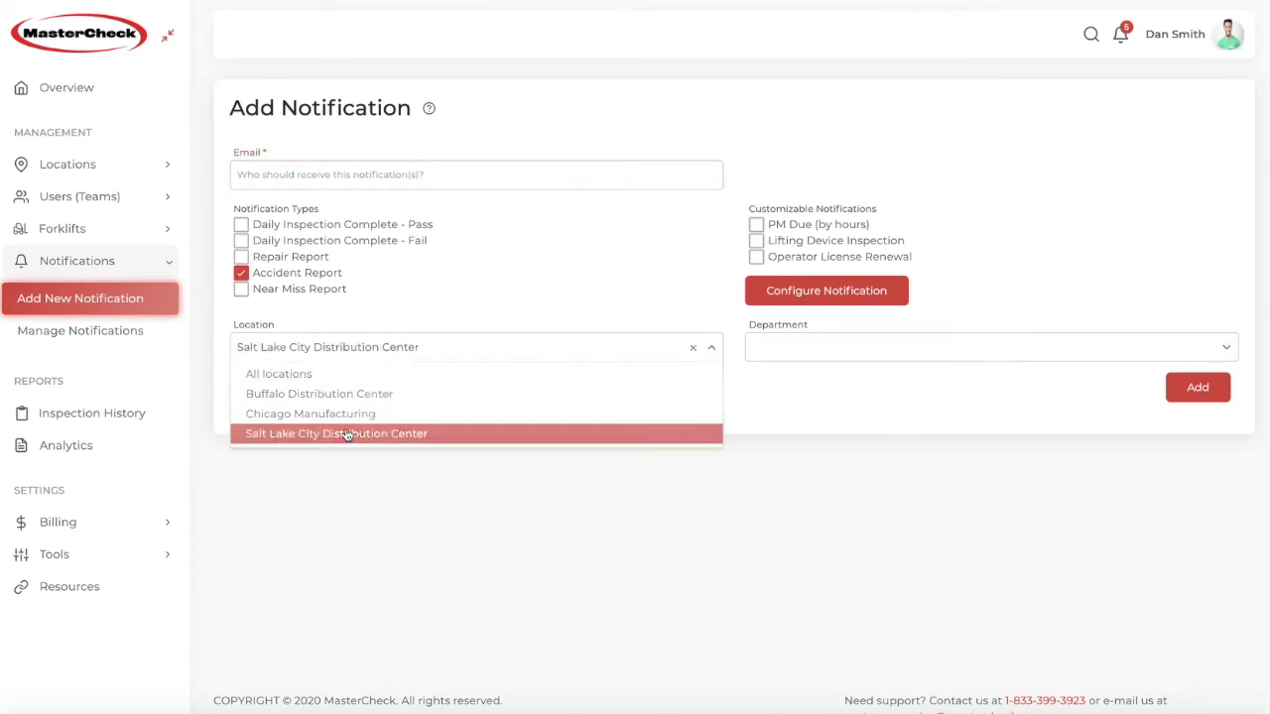
{"action": "left_click", "coordinate": [906, 354]}
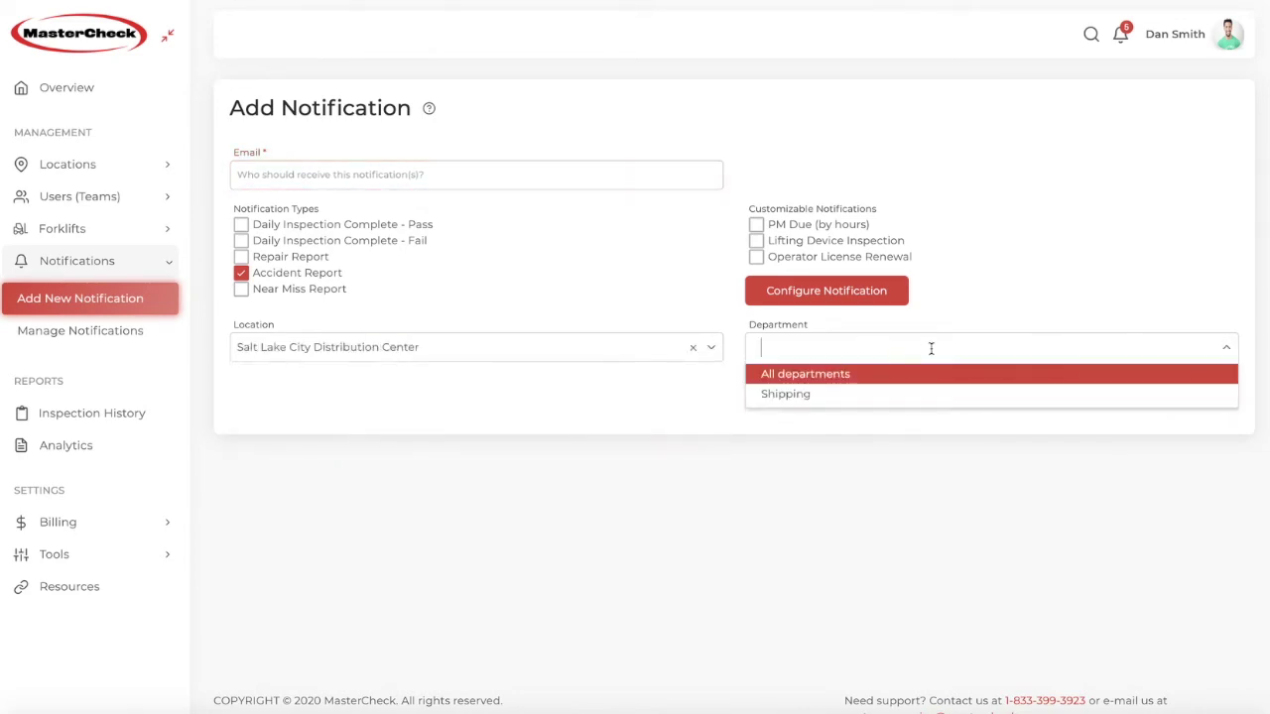
{"action": "left_click", "coordinate": [842, 374]}
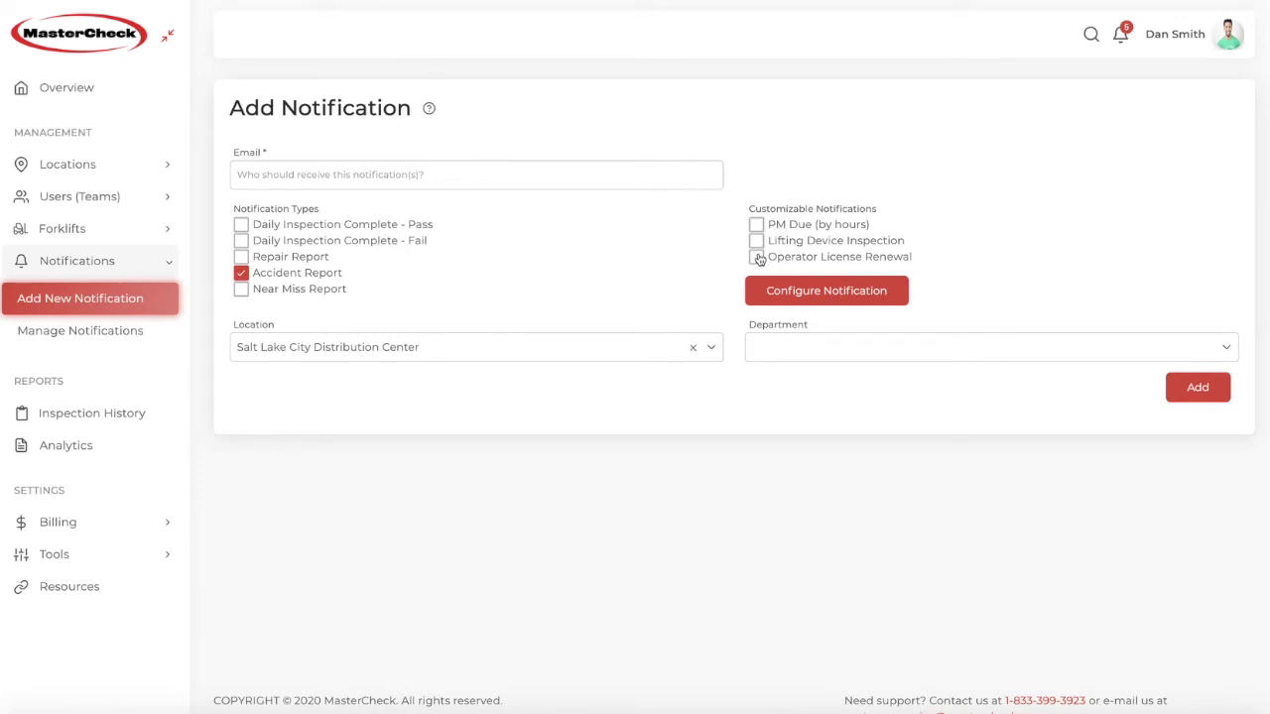
{"action": "left_click", "coordinate": [773, 290]}
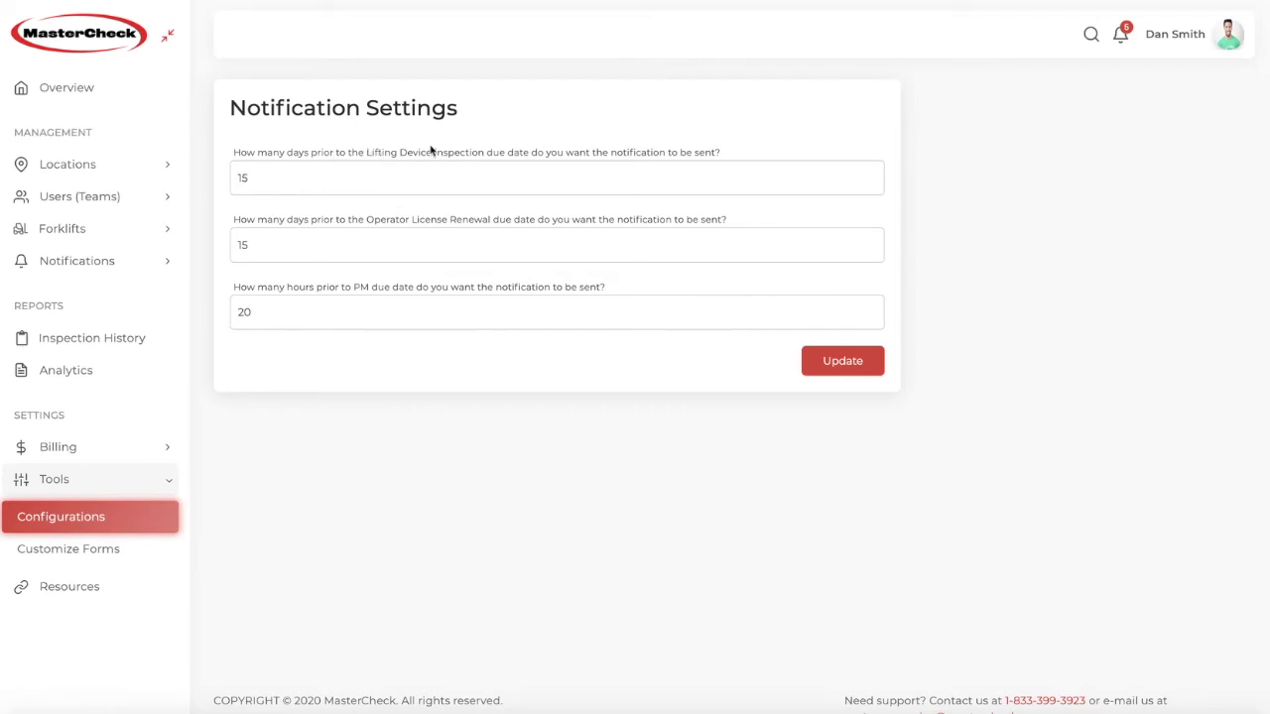
Step: Save the lead times, tick Repair Report on a new notification, then open the Notifications list
{"action": "left_click", "coordinate": [853, 363]}
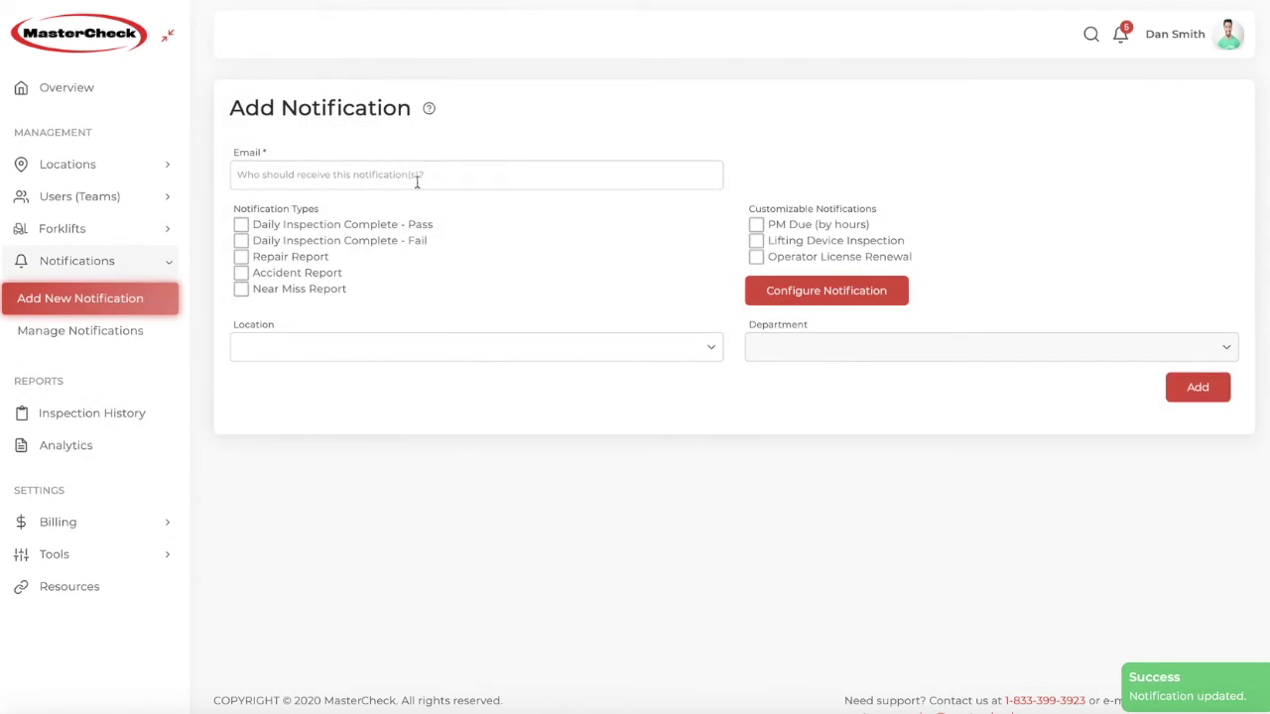
{"action": "left_click", "coordinate": [356, 174]}
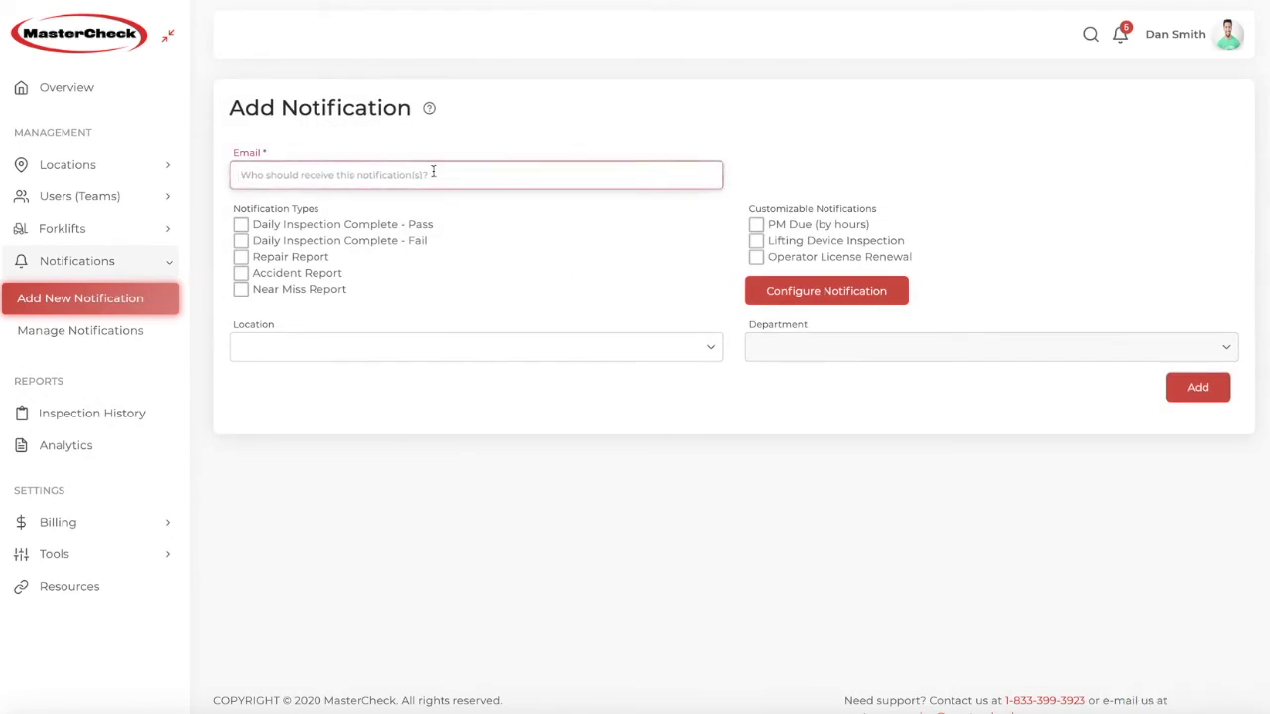
{"action": "left_click", "coordinate": [241, 255]}
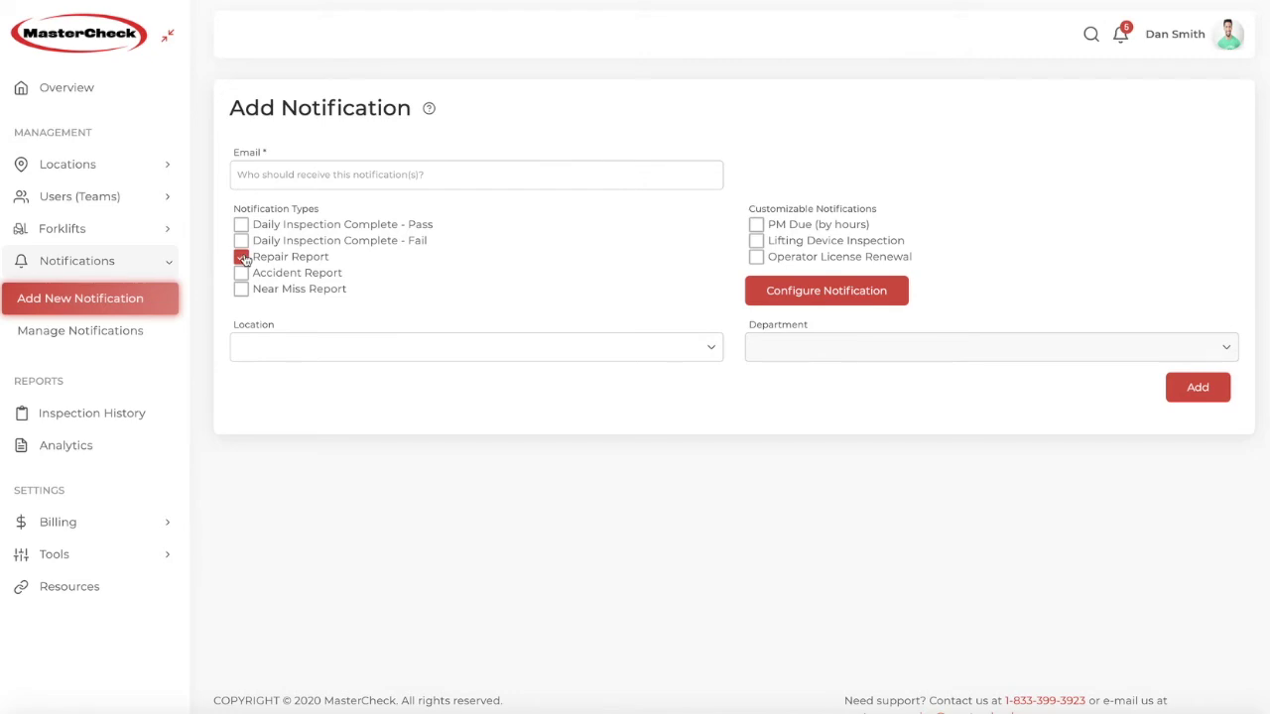
{"action": "left_click", "coordinate": [90, 331]}
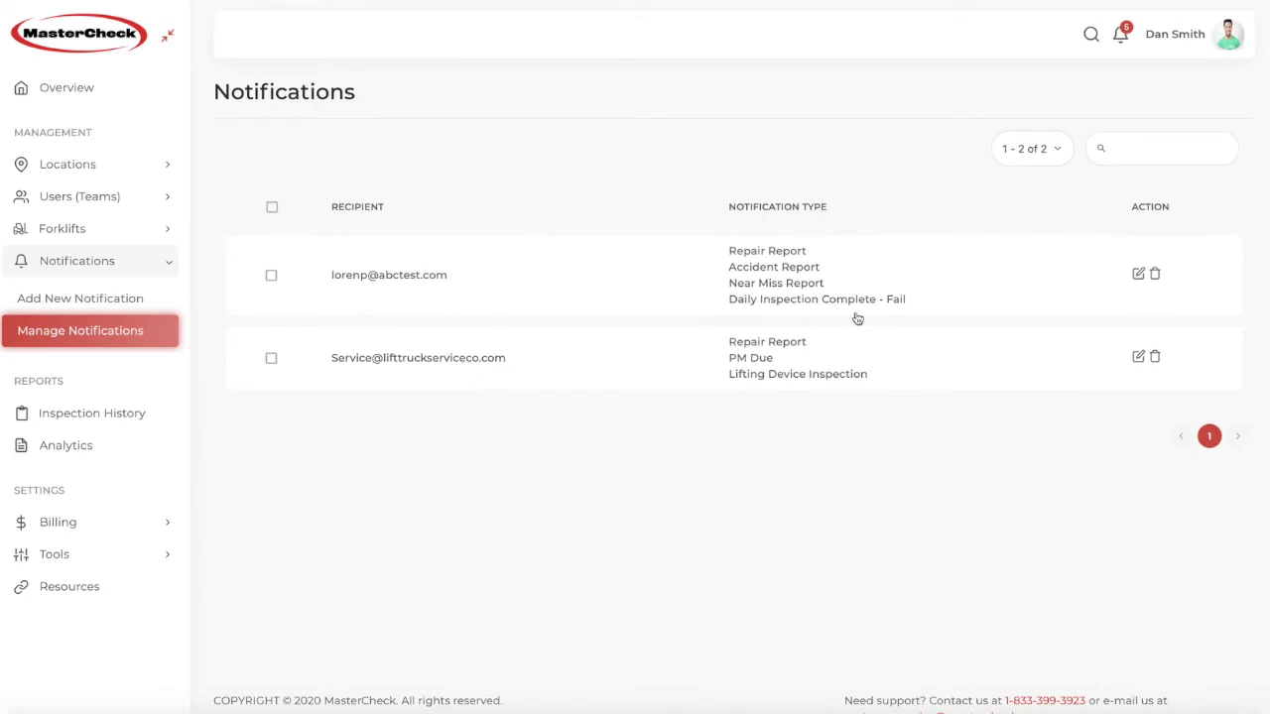
Step: Open and close the first recipient's notification editor, then go to the Inspection History calendar
{"action": "left_click", "coordinate": [1138, 273]}
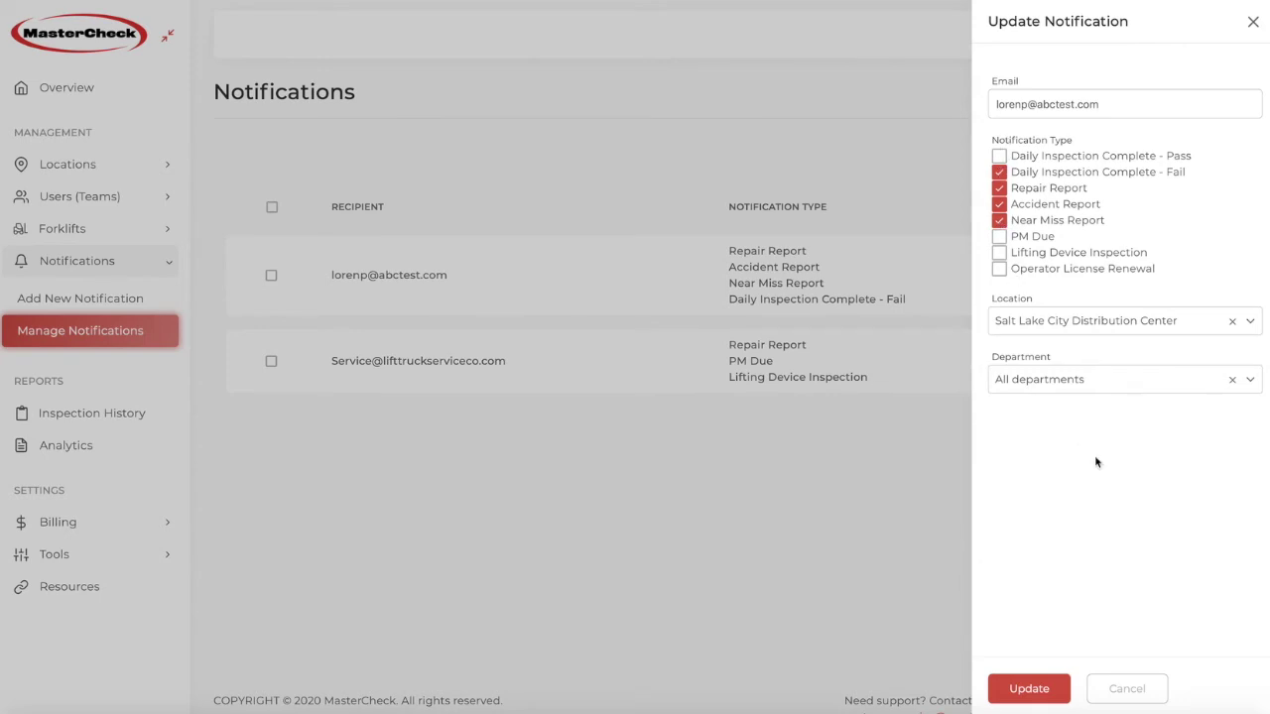
{"action": "left_click", "coordinate": [1252, 25]}
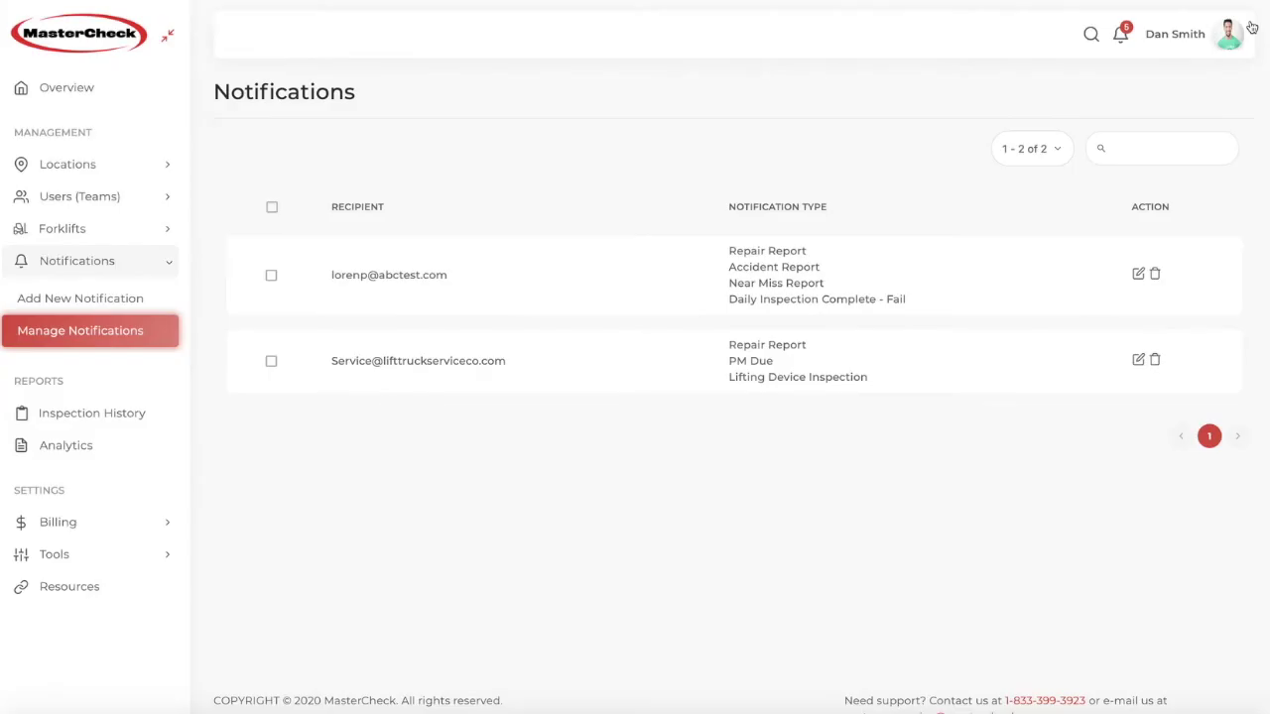
{"action": "left_click", "coordinate": [117, 413]}
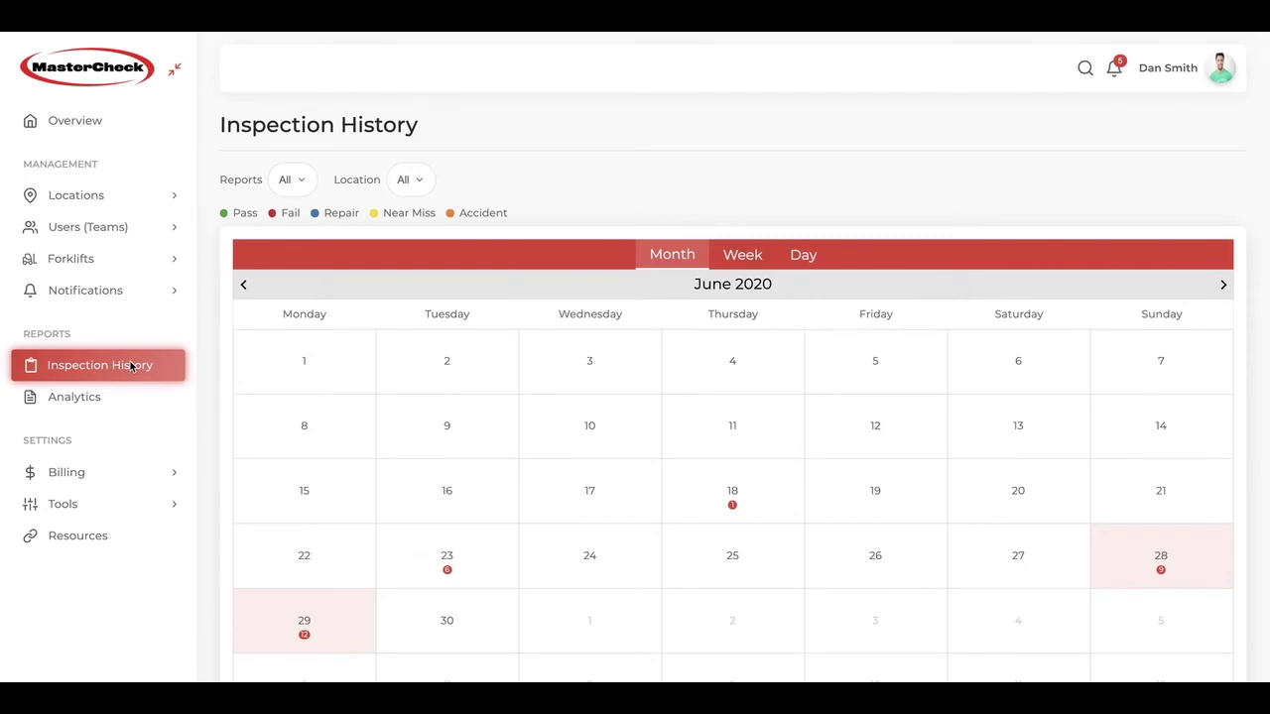
{"action": "scroll", "coordinate": [428, 398], "scroll_direction": "down", "scroll_amount": 2}
{"action": "scroll", "coordinate": [428, 398], "scroll_direction": "up", "scroll_amount": 1}
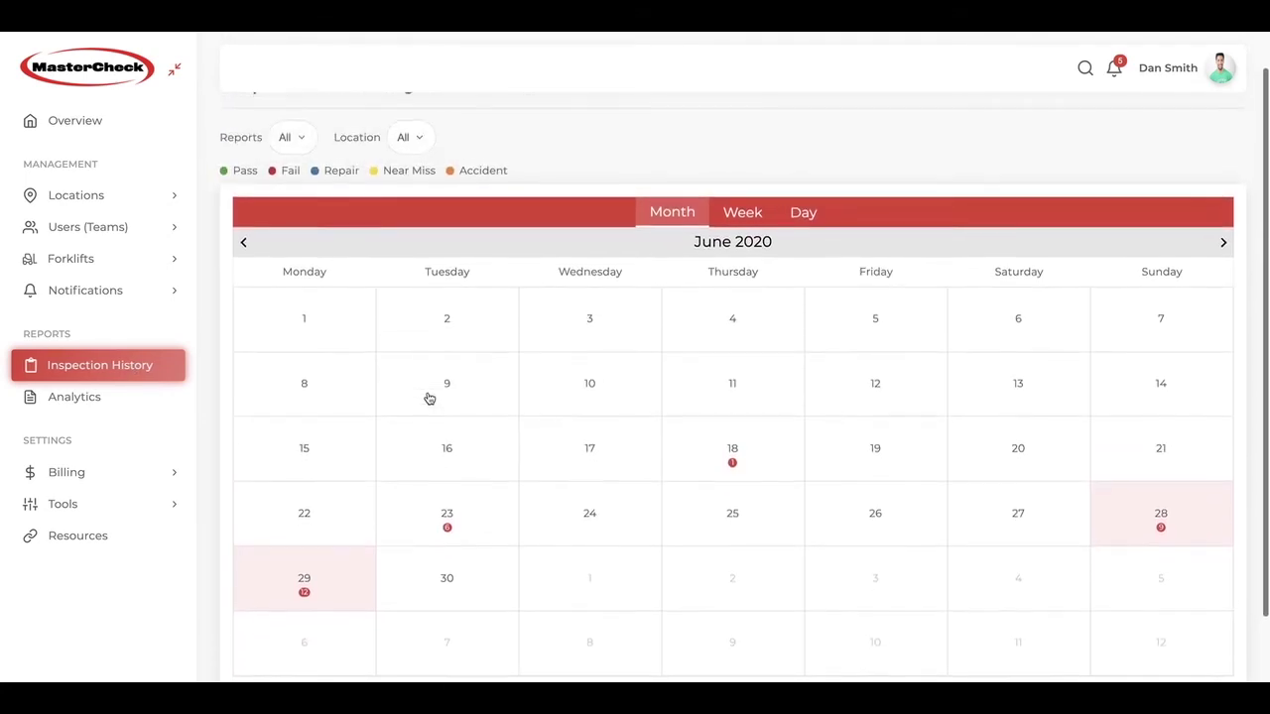
{"action": "scroll", "coordinate": [428, 397], "scroll_direction": "up", "scroll_amount": 1}
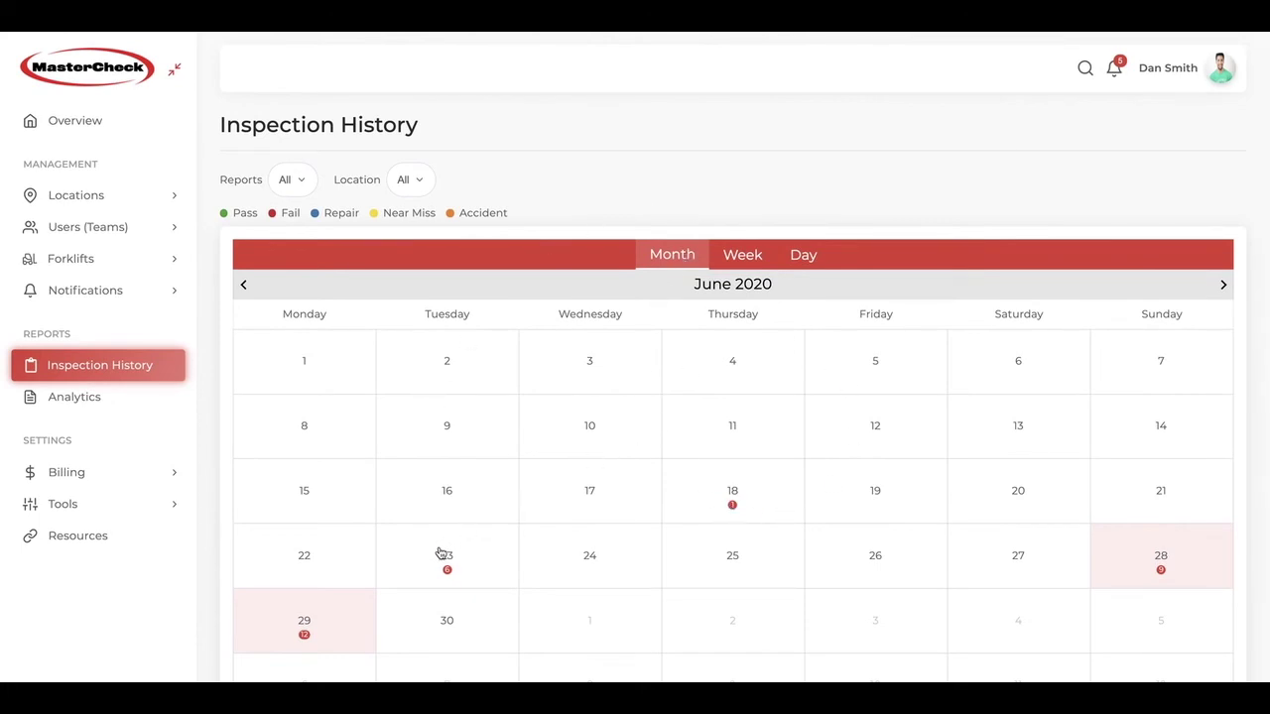
{"action": "scroll", "coordinate": [440, 553], "scroll_direction": "down", "scroll_amount": 1}
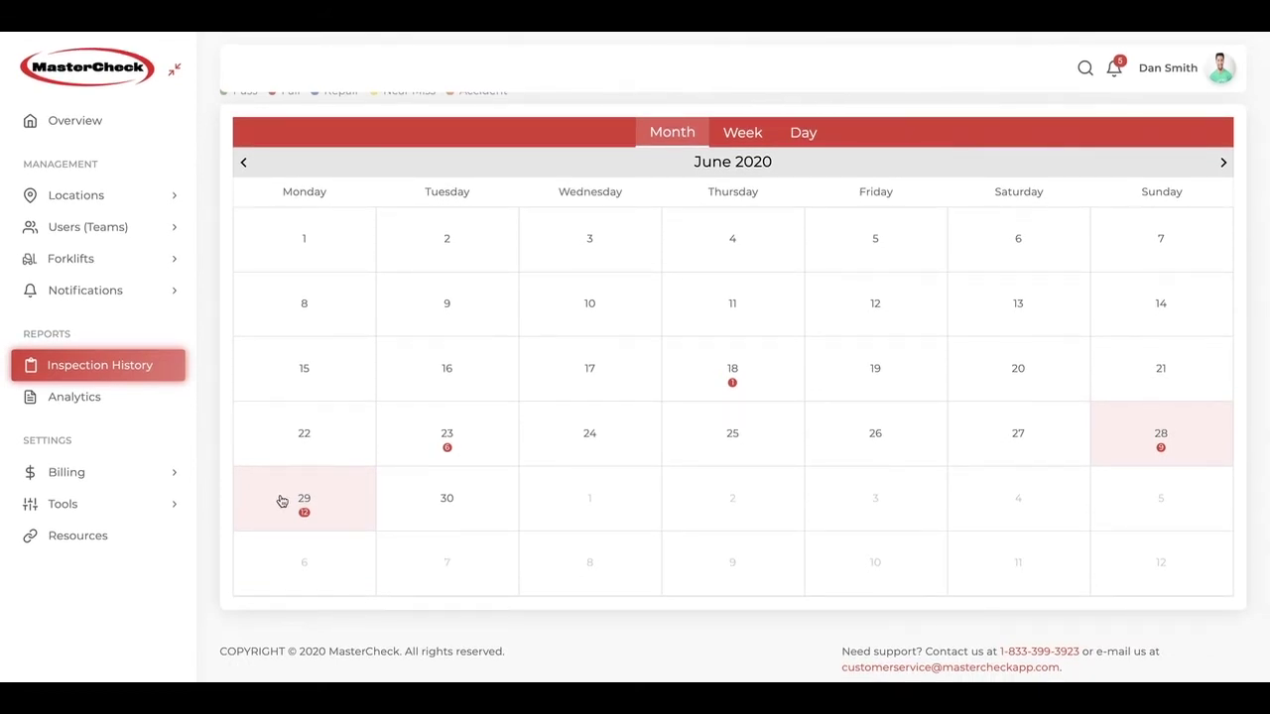
{"action": "left_click", "coordinate": [744, 142]}
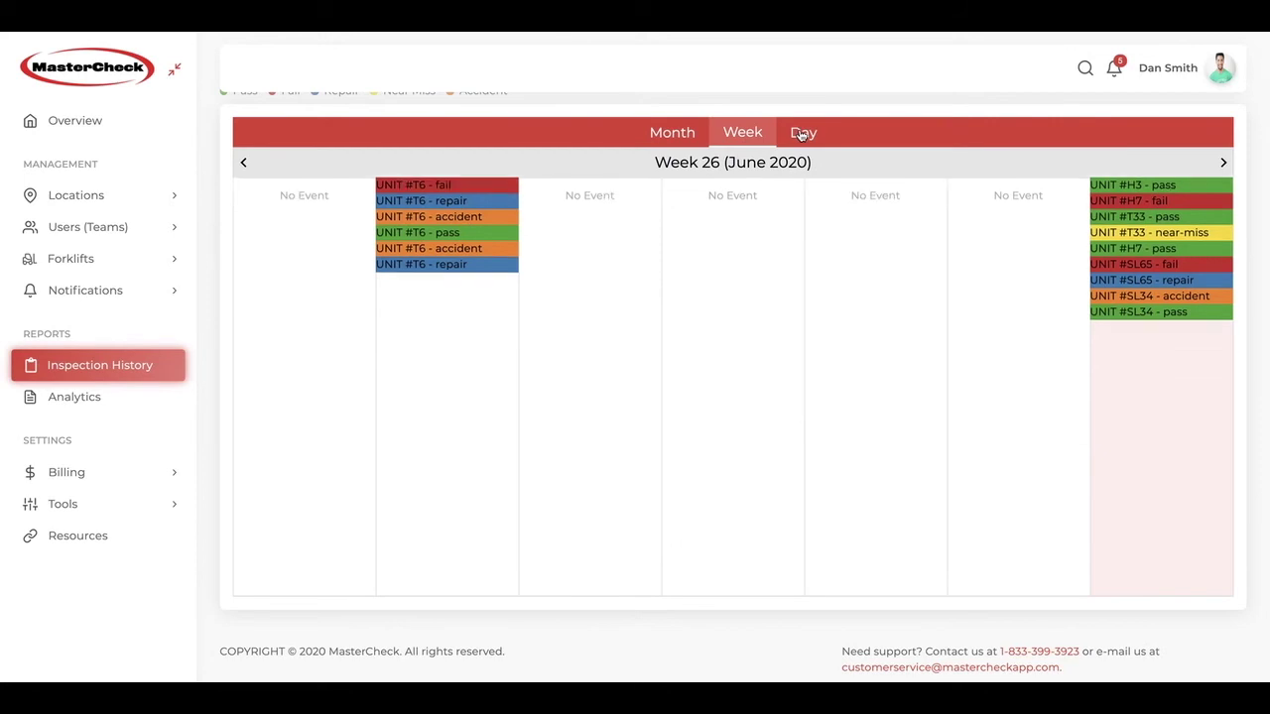
{"action": "left_click", "coordinate": [801, 134]}
{"action": "left_click", "coordinate": [672, 141]}
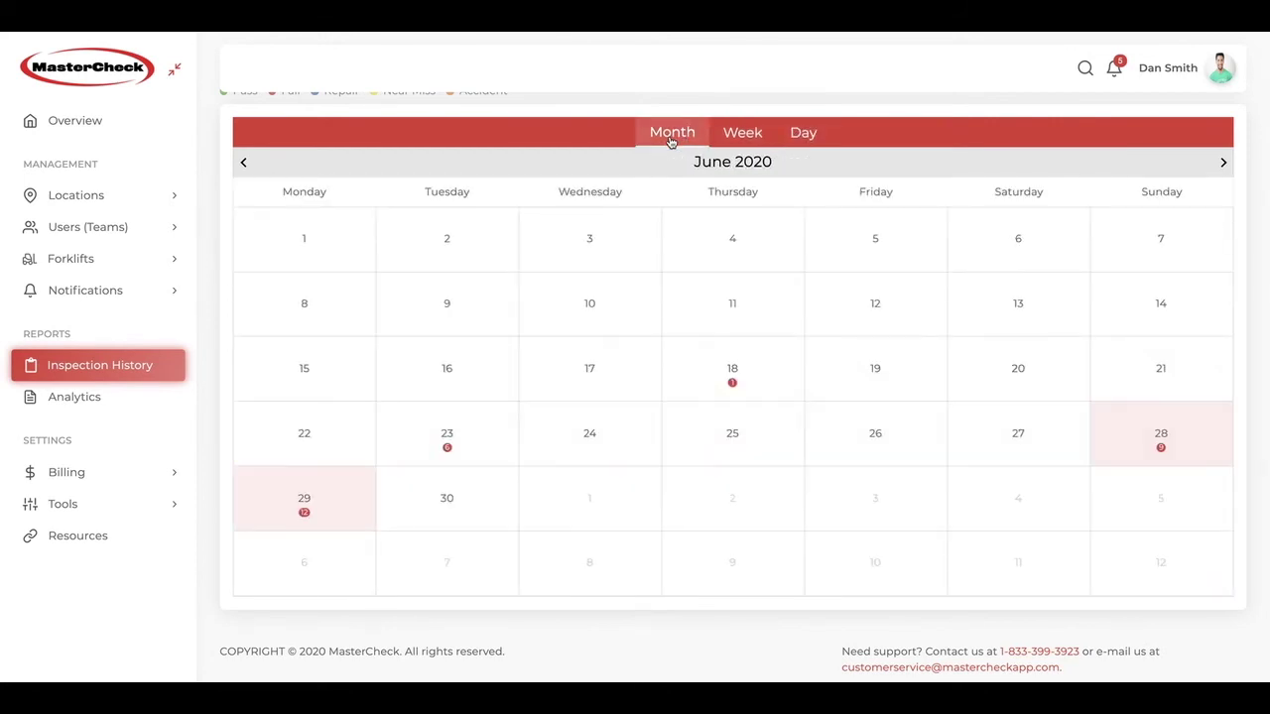
{"action": "scroll", "coordinate": [605, 170], "scroll_direction": "up", "scroll_amount": 2}
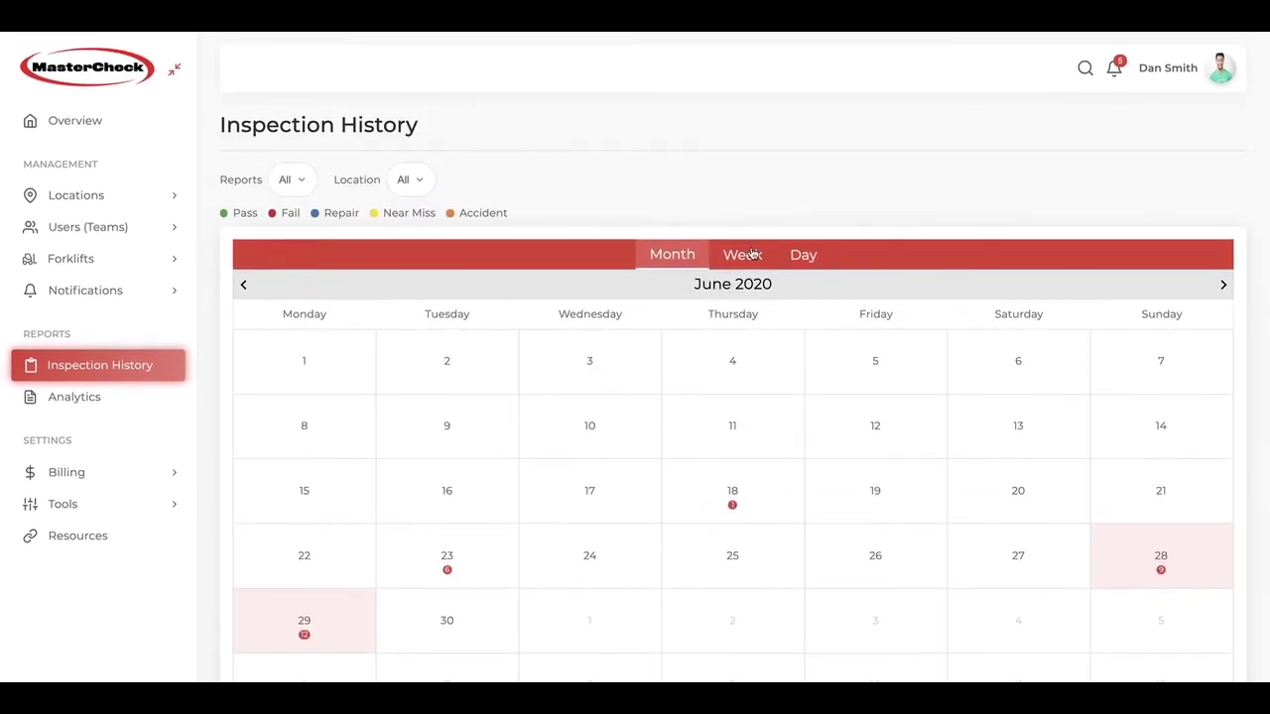
Step: Switch the calendar to Week view and filter Reports to Fail, then Accident
{"action": "left_click", "coordinate": [754, 255]}
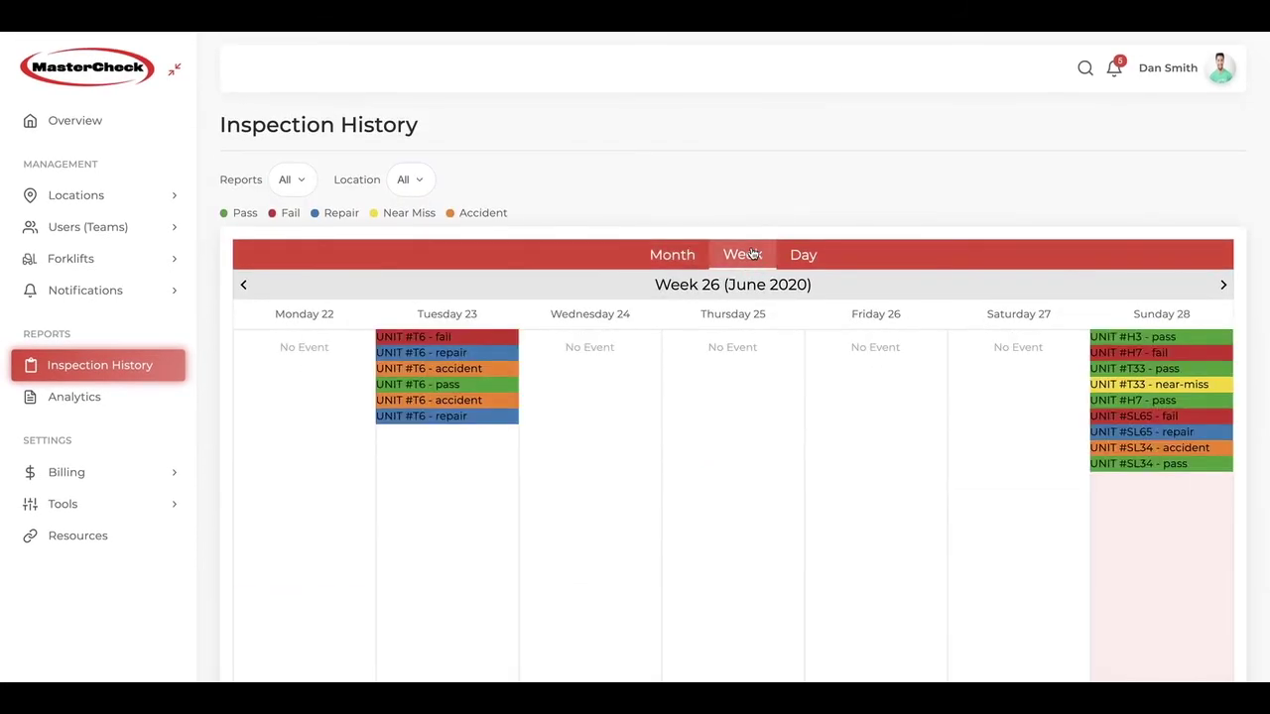
{"action": "left_click", "coordinate": [293, 180]}
{"action": "left_click", "coordinate": [283, 259]}
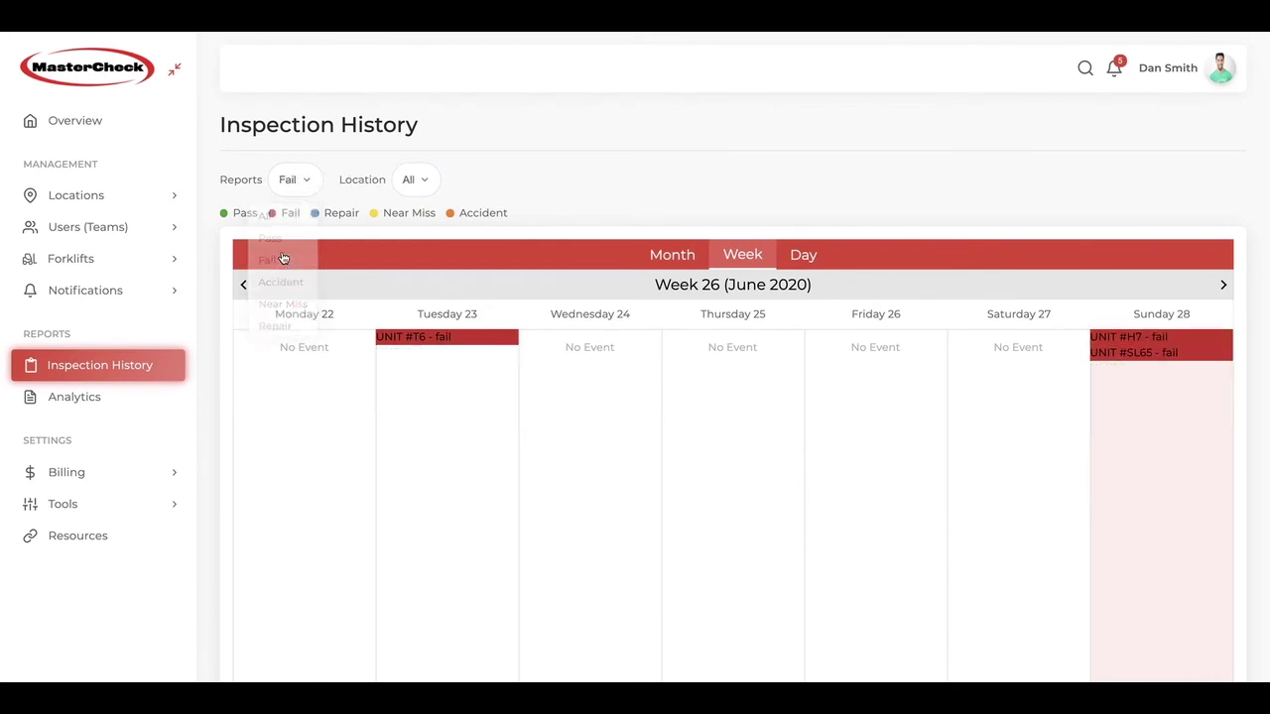
{"action": "left_click", "coordinate": [310, 179]}
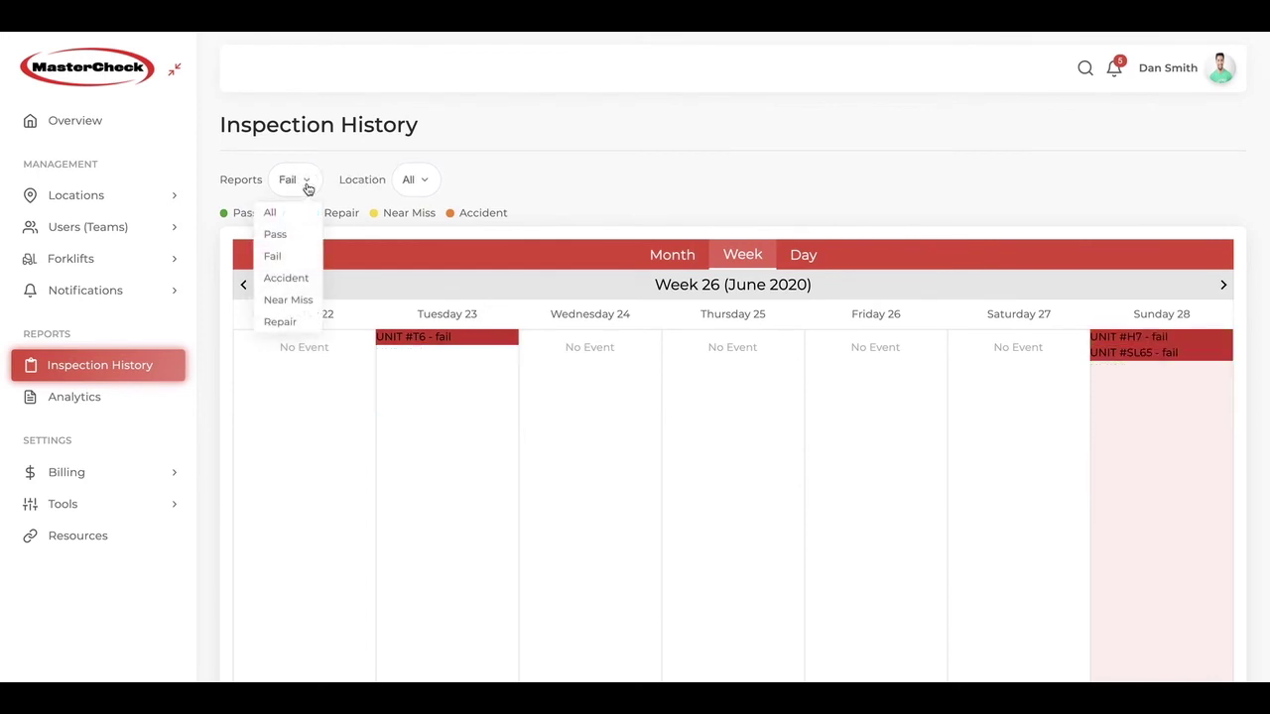
{"action": "left_click", "coordinate": [285, 284]}
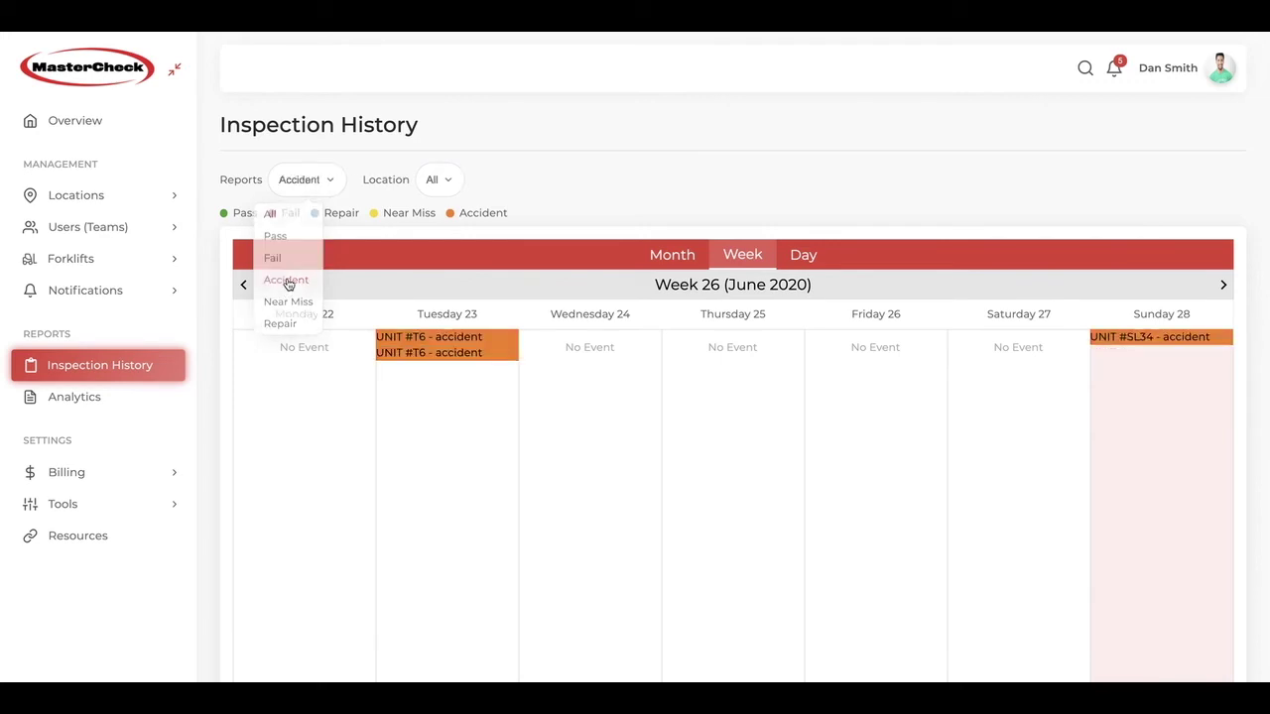
Step: Limit Location to Chicago Manufacturing, reset Location and Reports to All, and open Unit #H3's report
{"action": "left_click", "coordinate": [445, 180]}
{"action": "left_click", "coordinate": [382, 256]}
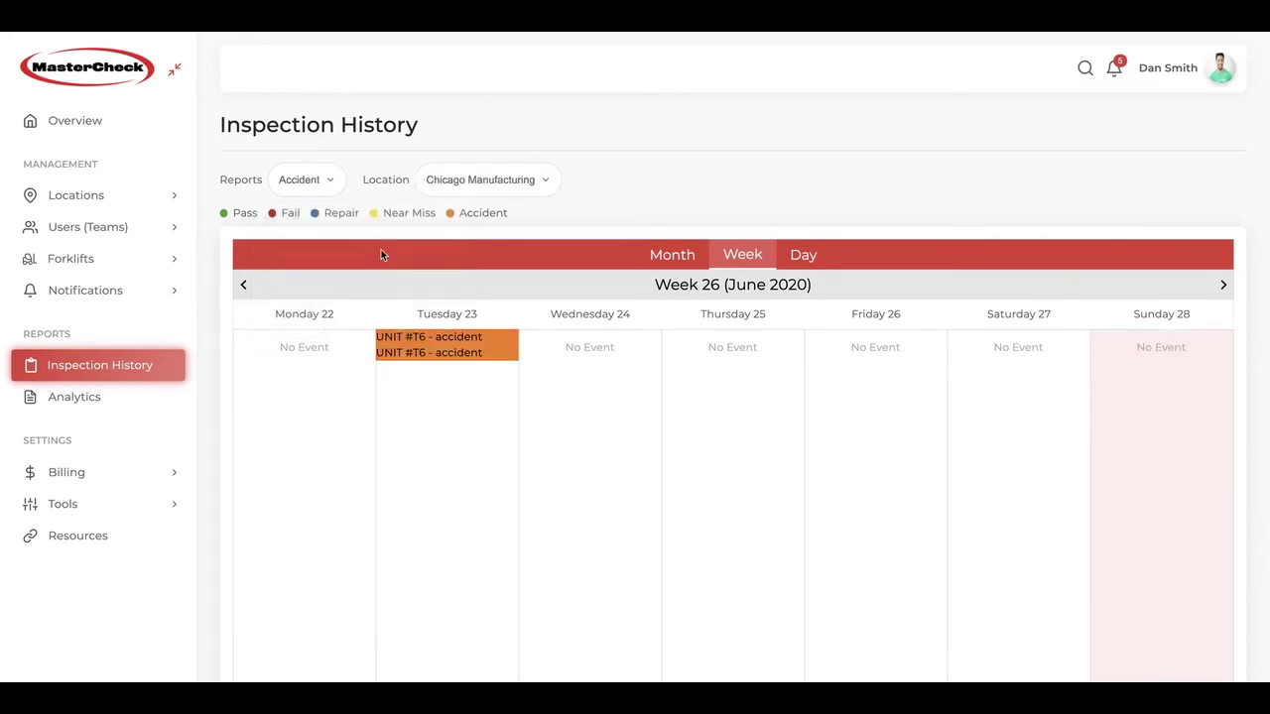
{"action": "left_click", "coordinate": [480, 180]}
{"action": "left_click", "coordinate": [384, 212]}
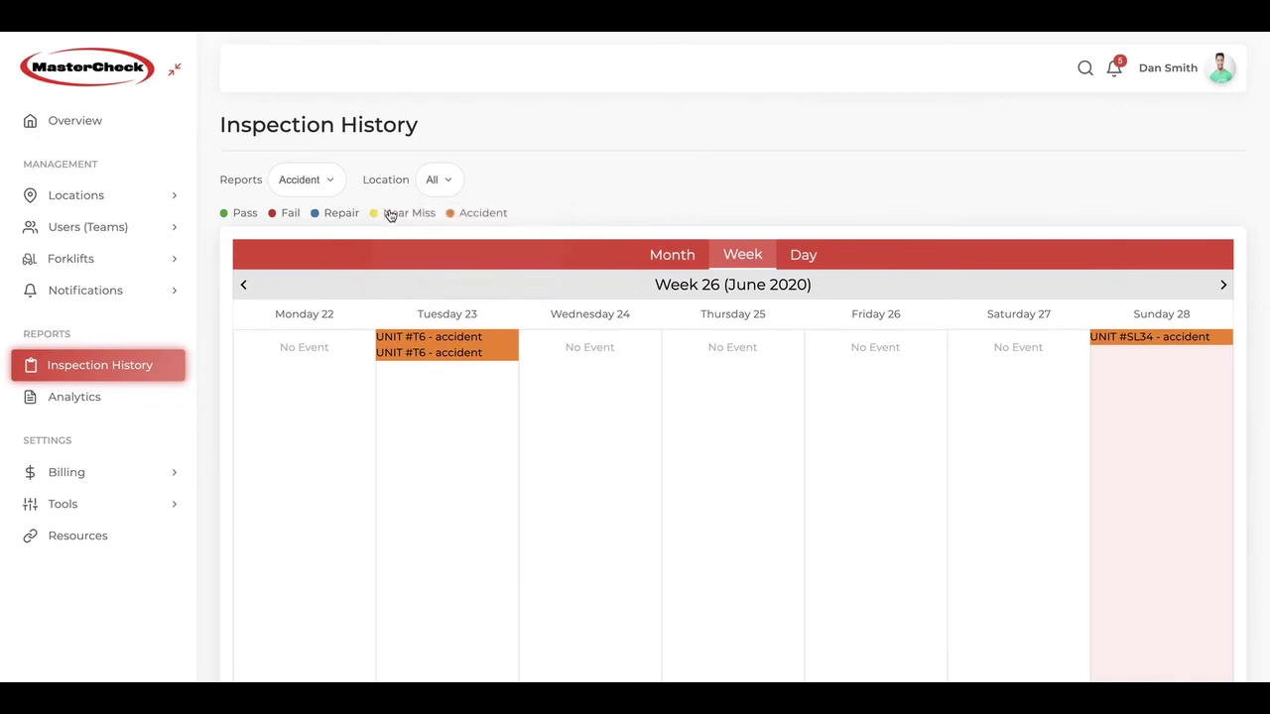
{"action": "left_click", "coordinate": [314, 184]}
{"action": "left_click", "coordinate": [294, 214]}
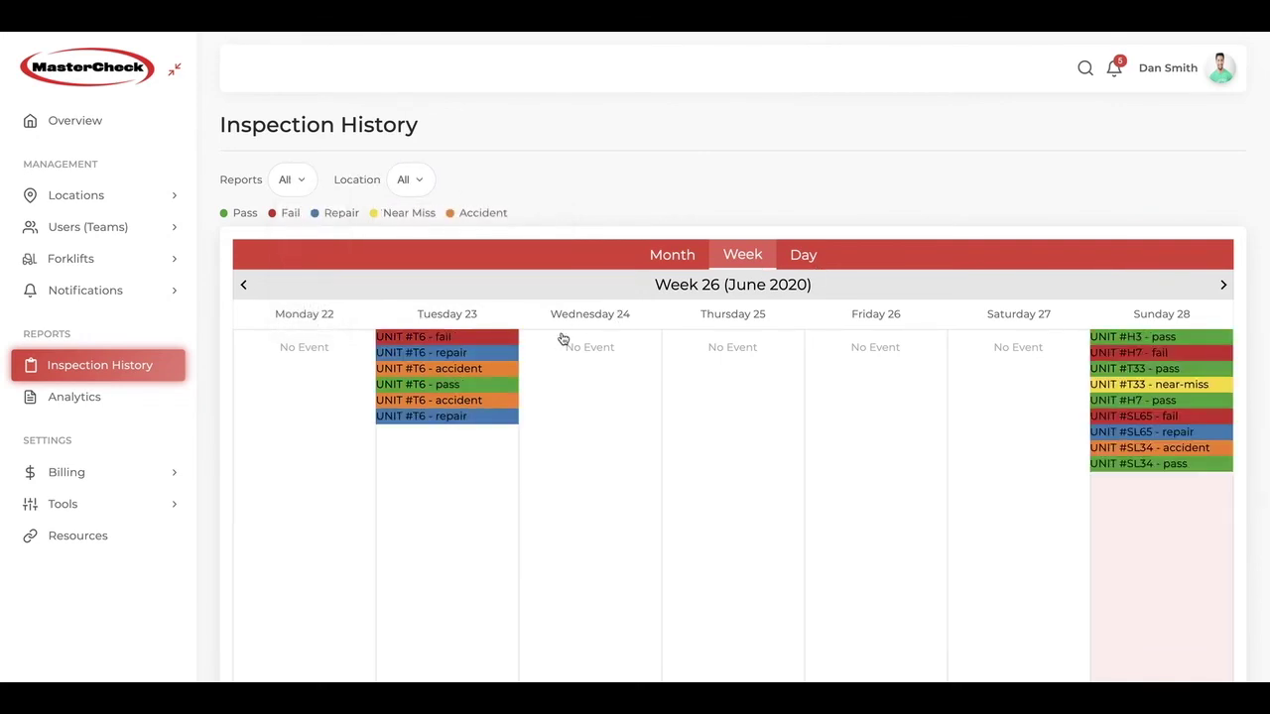
{"action": "left_click", "coordinate": [1187, 338]}
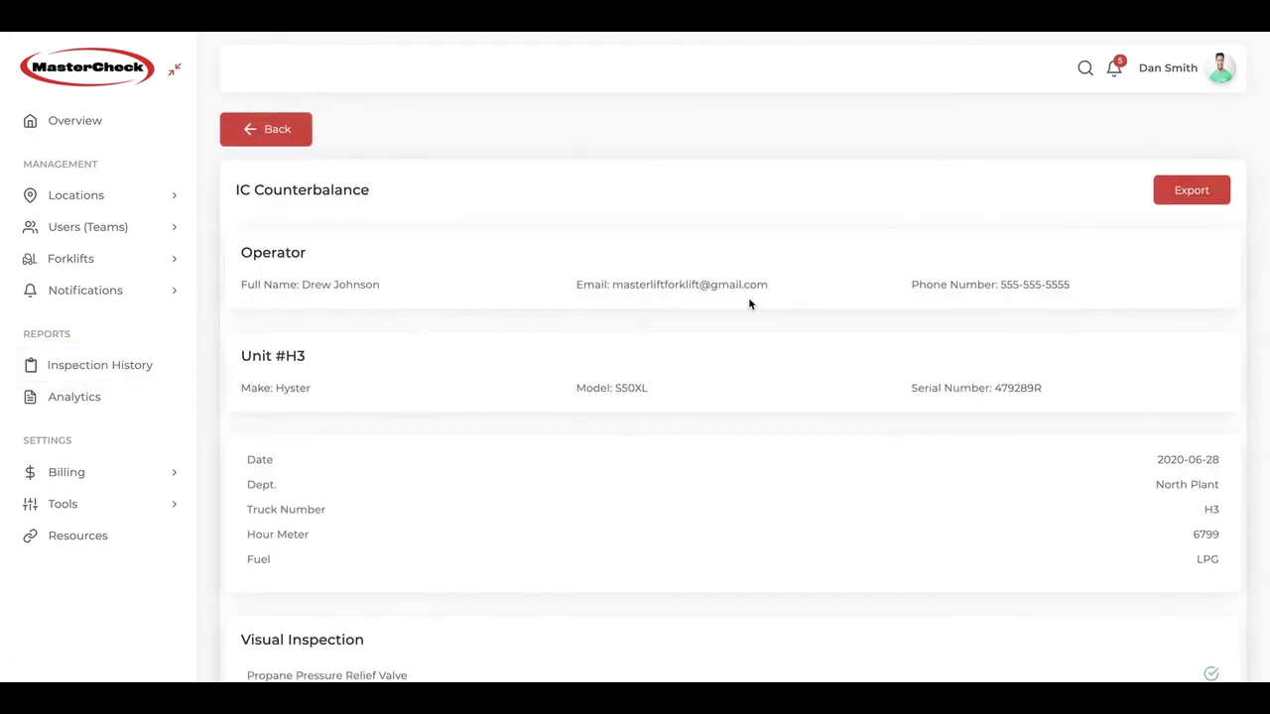
Step: Scroll through Unit #H3's IC Counterbalance report, then cancel its export
{"action": "scroll", "coordinate": [749, 302], "scroll_direction": "down", "scroll_amount": 2}
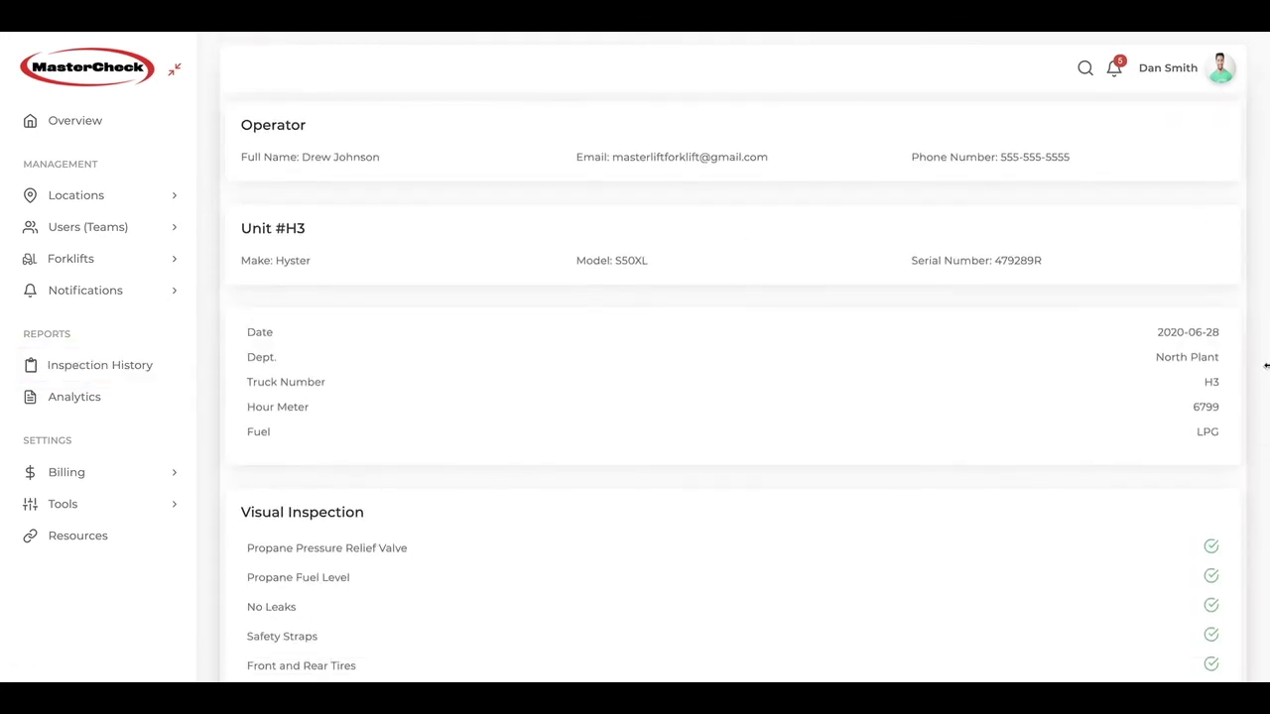
{"action": "scroll", "coordinate": [1200, 369], "scroll_direction": "down", "scroll_amount": 1}
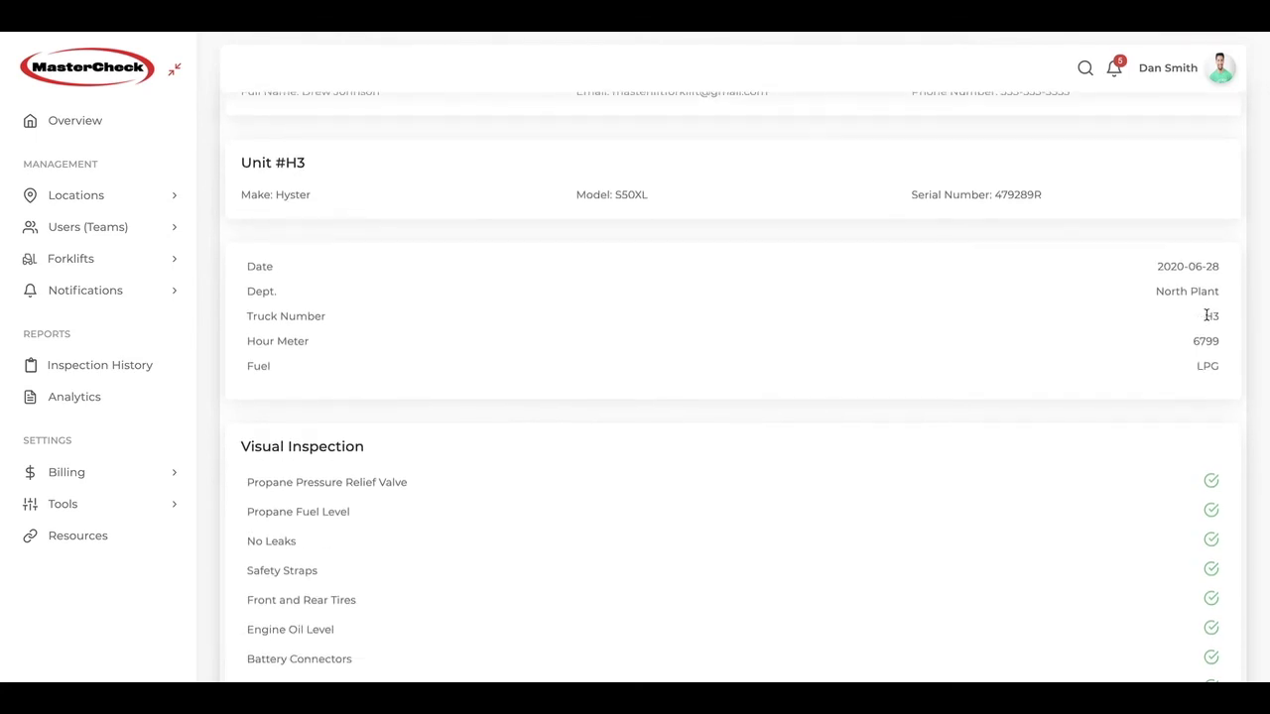
{"action": "scroll", "coordinate": [1210, 327], "scroll_direction": "down", "scroll_amount": 15}
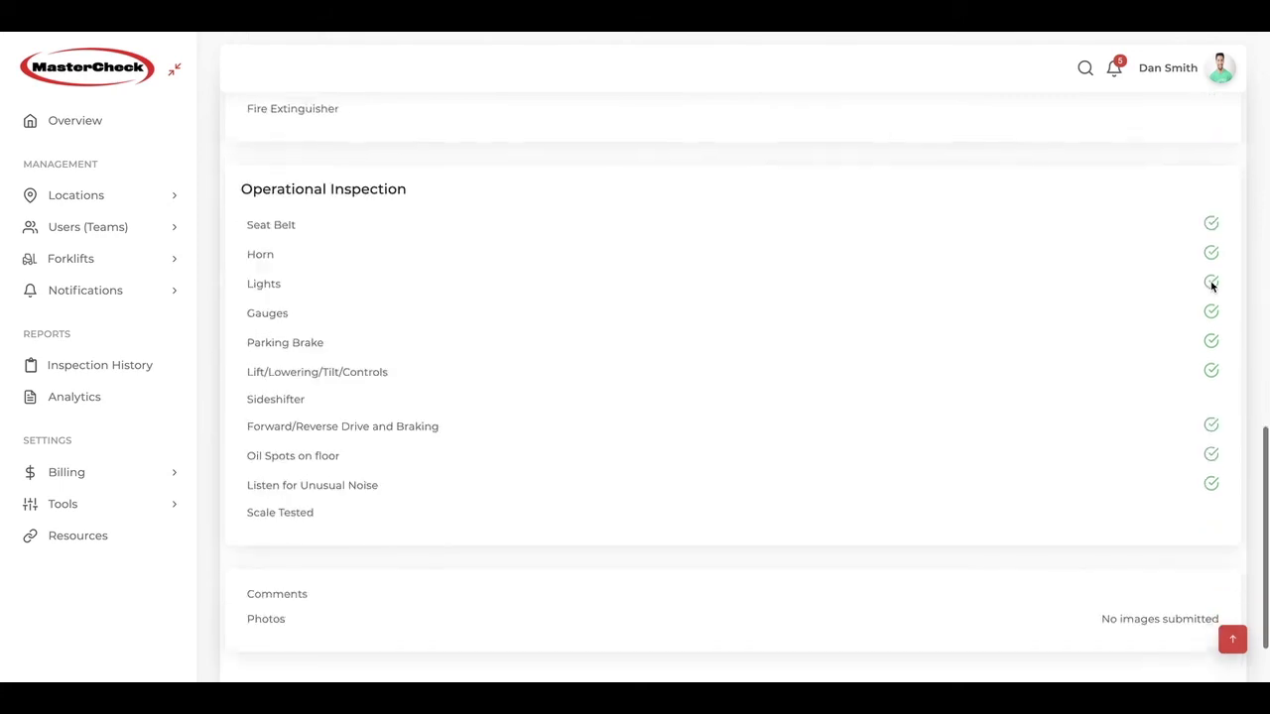
{"action": "scroll", "coordinate": [1210, 286], "scroll_direction": "up", "scroll_amount": 15}
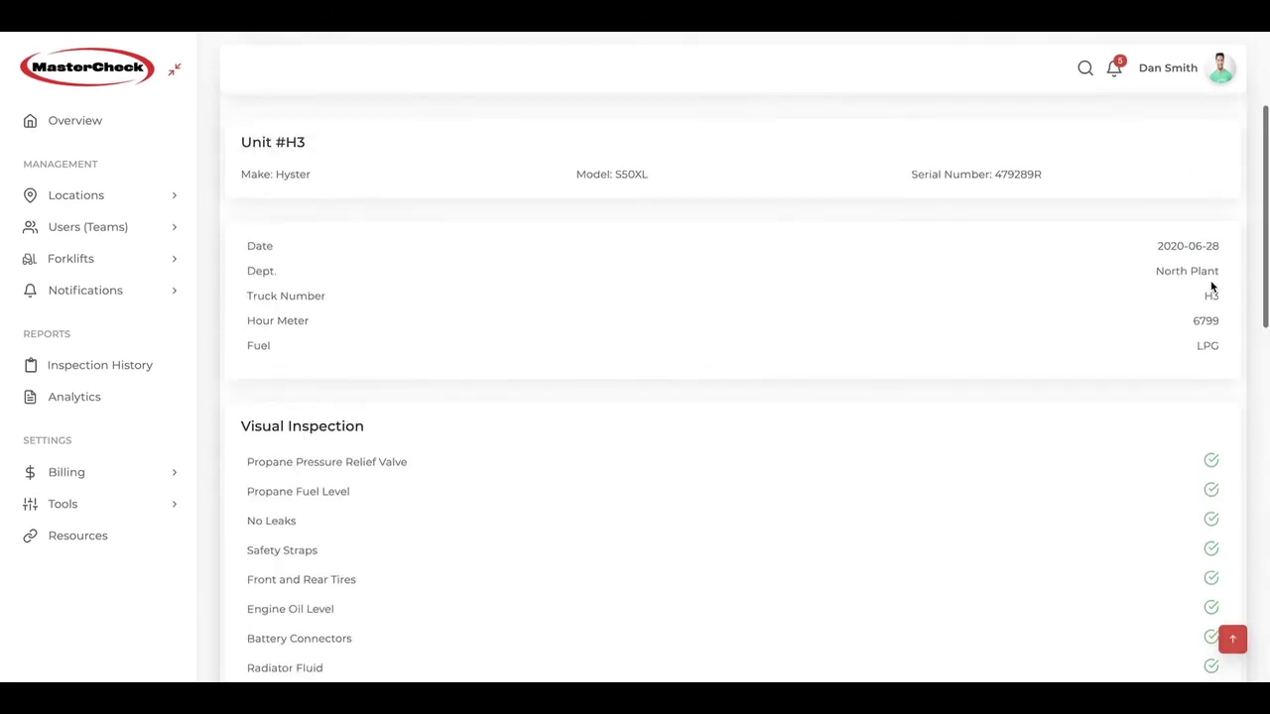
{"action": "left_click", "coordinate": [1201, 199]}
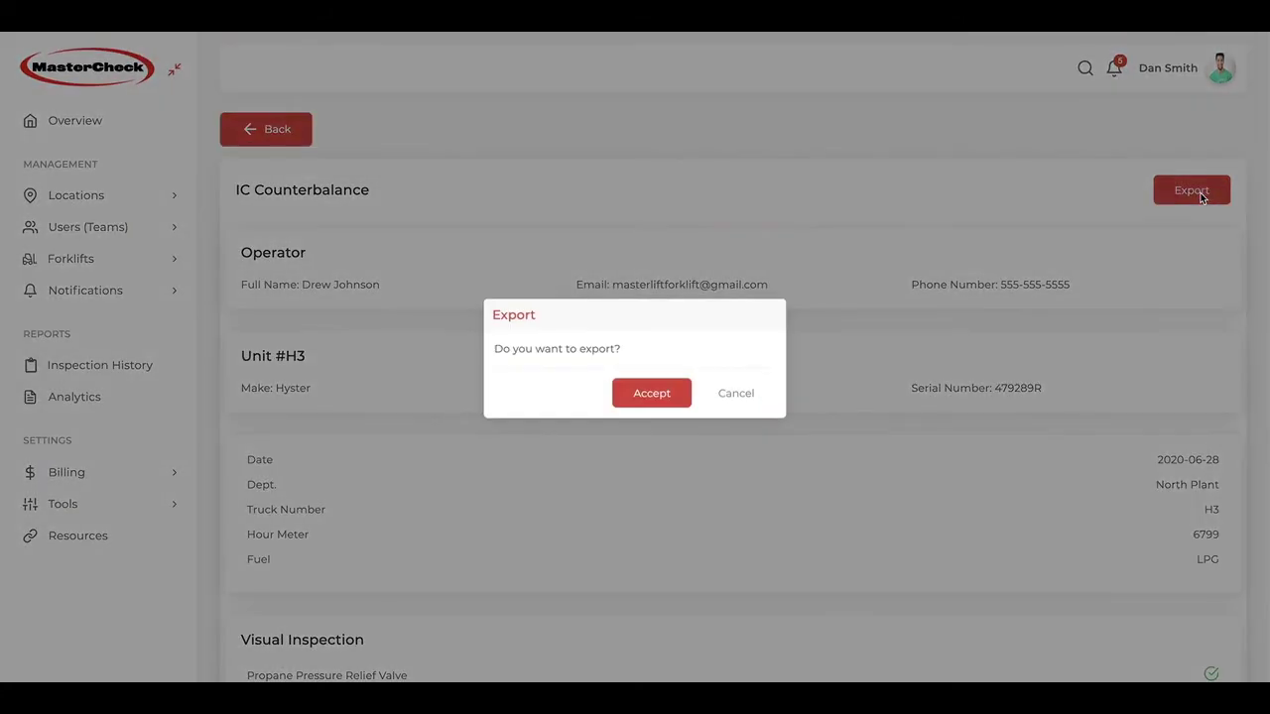
{"action": "left_click", "coordinate": [735, 393]}
Step: Go back to the day view and read through the Unit #SL34 accident report
{"action": "left_click", "coordinate": [300, 140]}
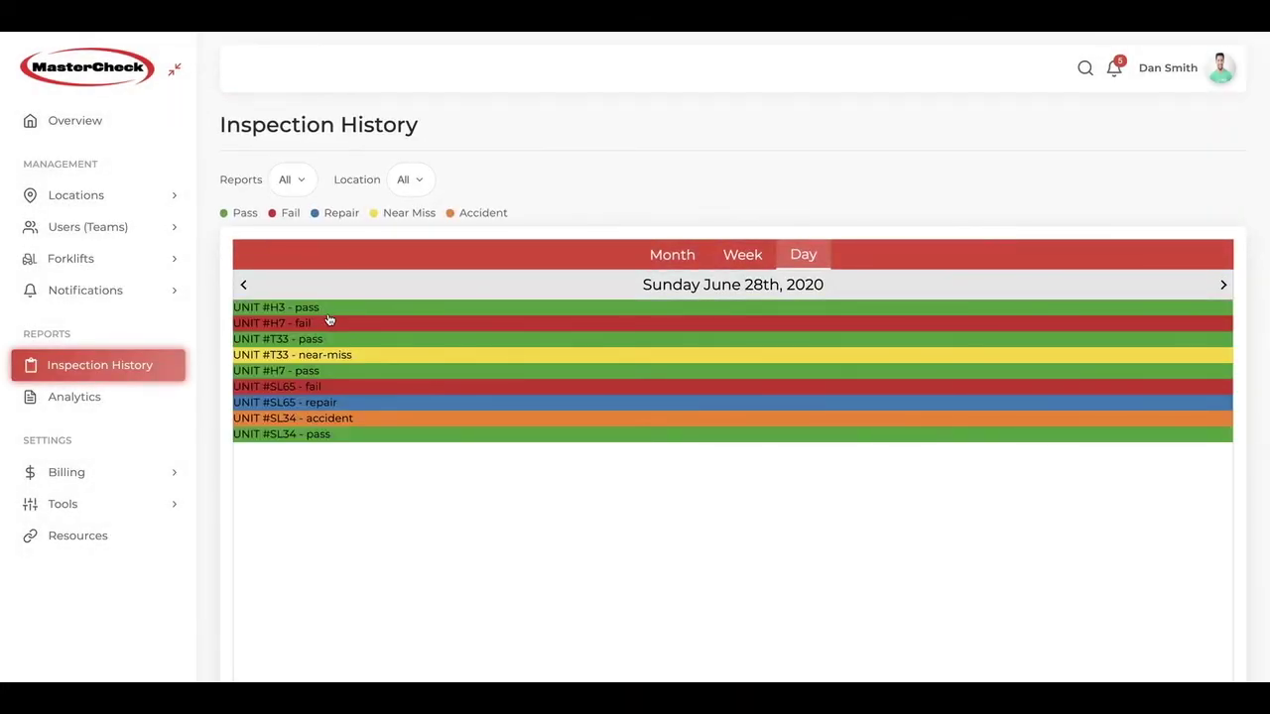
{"action": "left_click", "coordinate": [292, 418]}
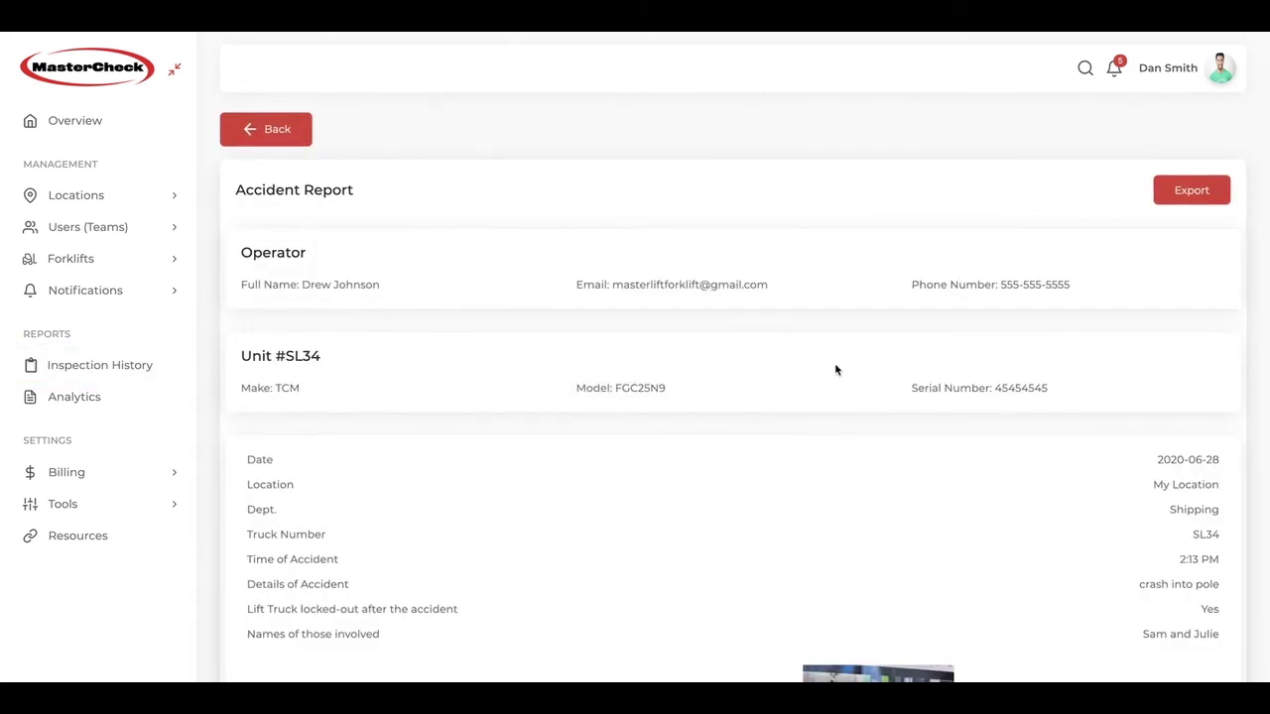
{"action": "scroll", "coordinate": [838, 367], "scroll_direction": "down", "scroll_amount": 3}
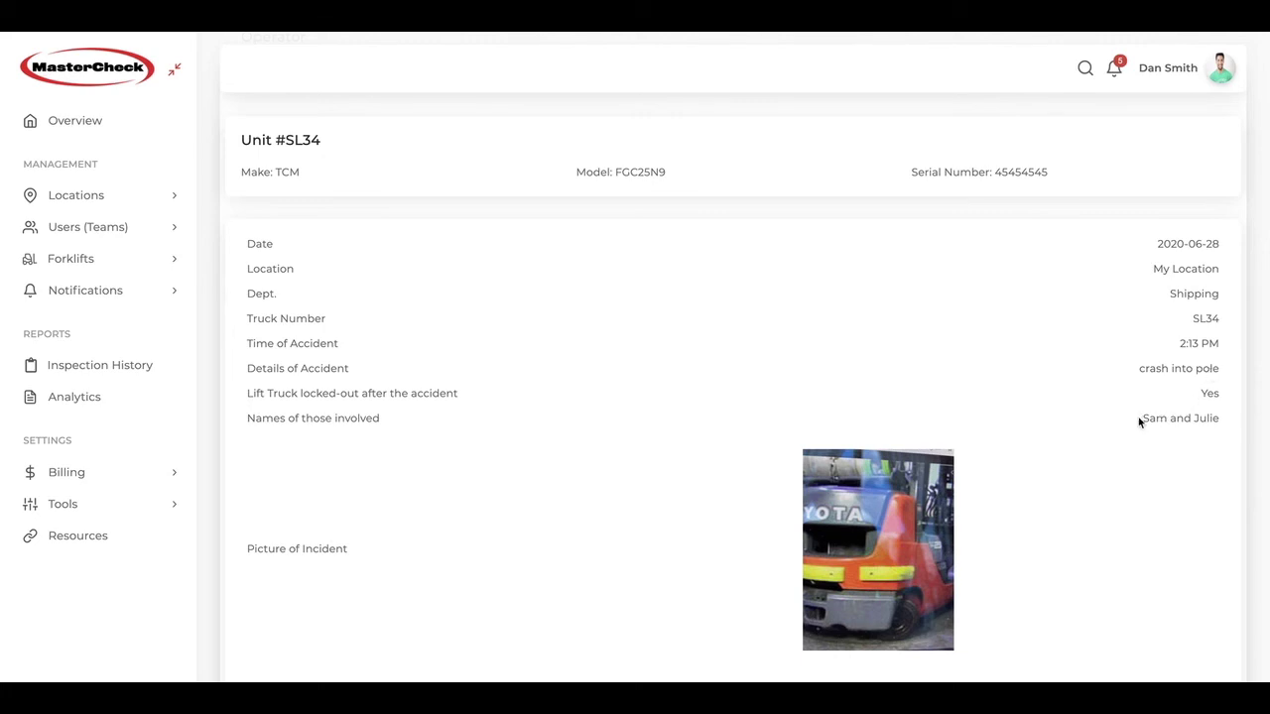
{"action": "scroll", "coordinate": [927, 483], "scroll_direction": "down", "scroll_amount": 3}
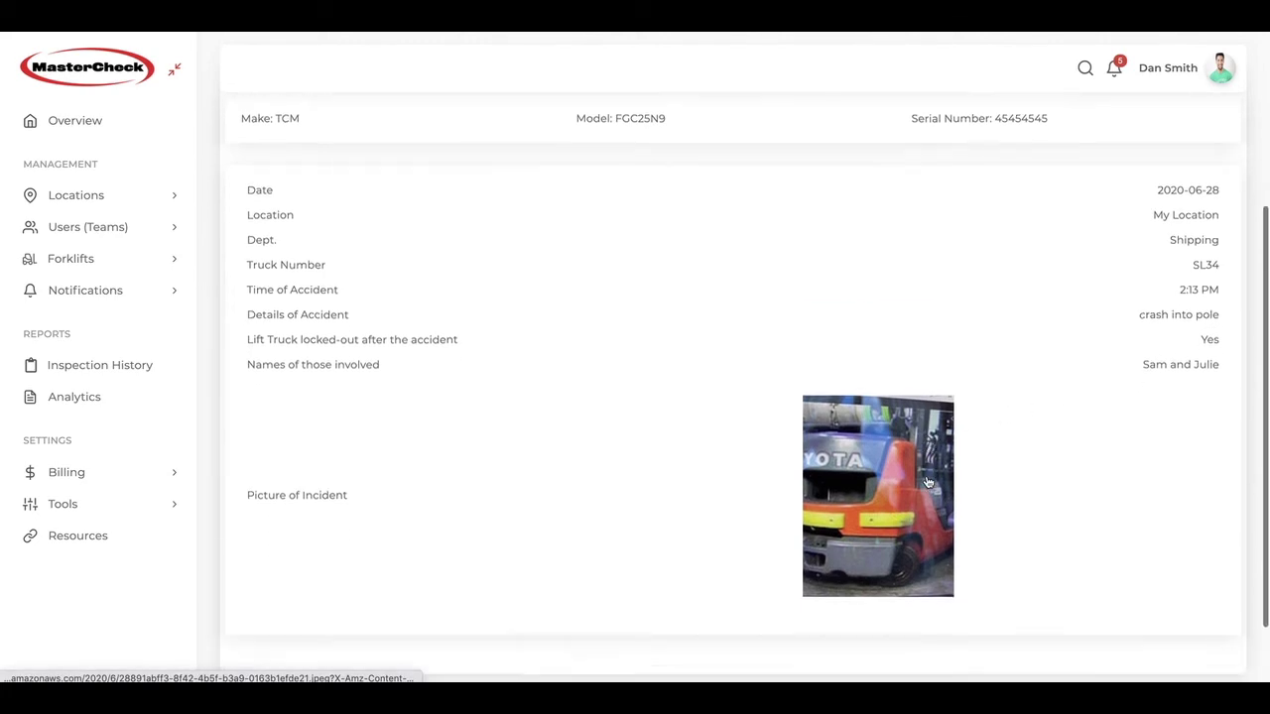
{"action": "scroll", "coordinate": [928, 483], "scroll_direction": "up", "scroll_amount": 5}
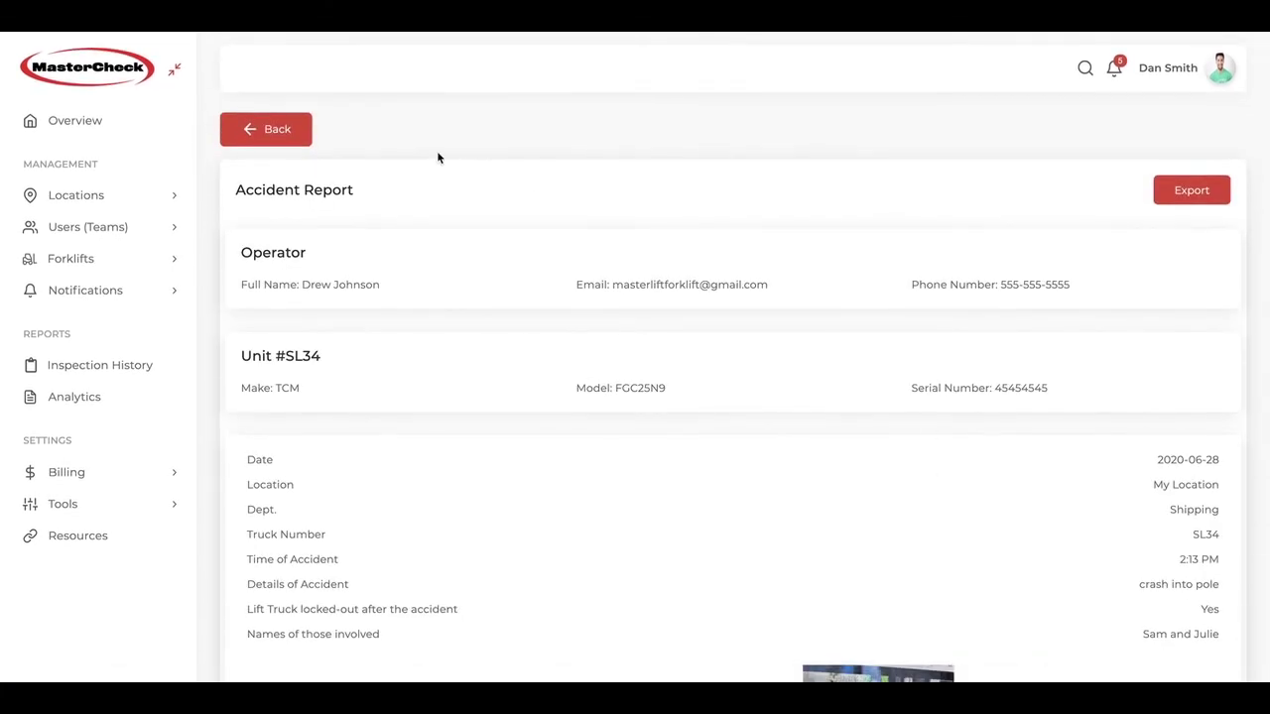
Step: Return to Inspection History and switch the calendar to the June 2020 Month view
{"action": "left_click", "coordinate": [267, 127]}
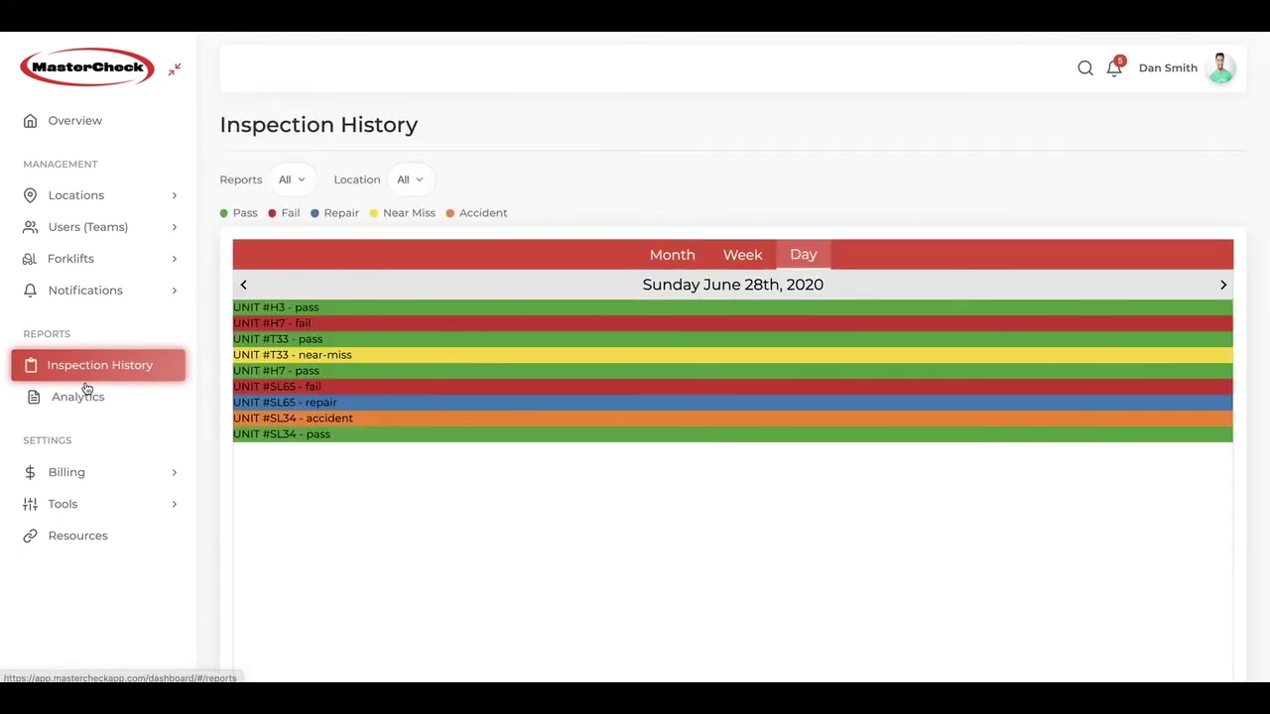
{"action": "left_click", "coordinate": [115, 369]}
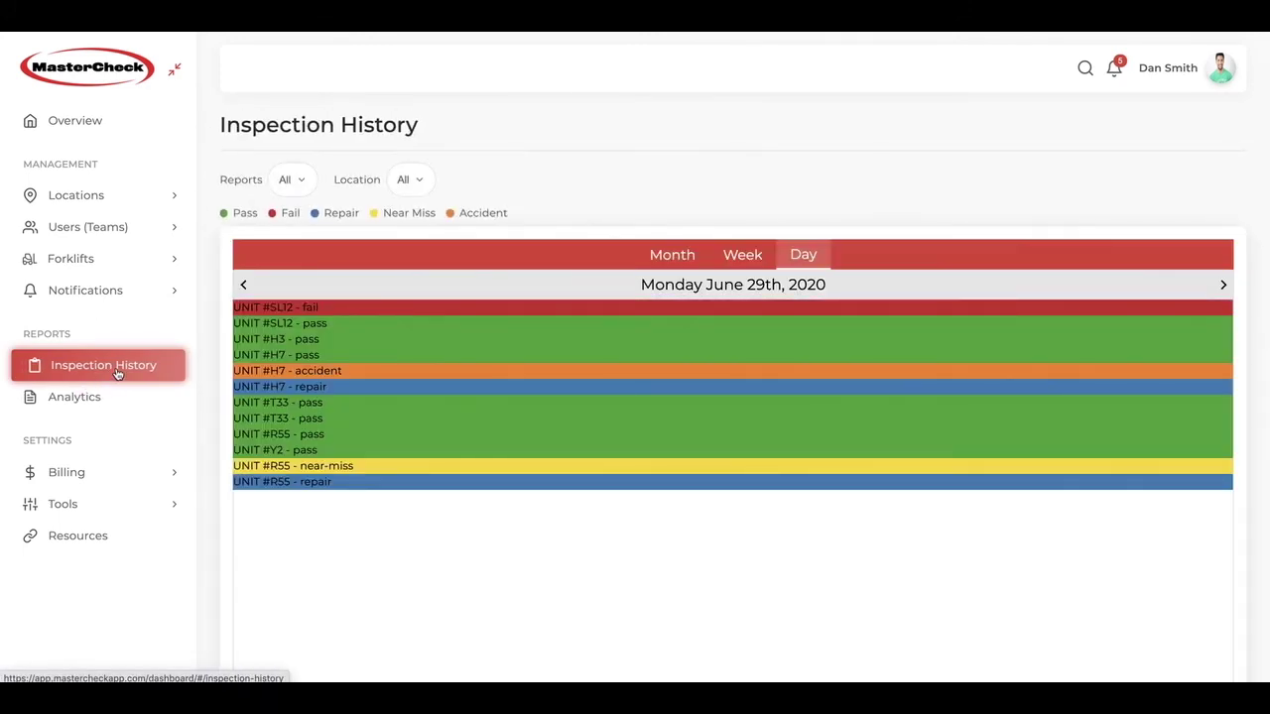
{"action": "left_click", "coordinate": [682, 256]}
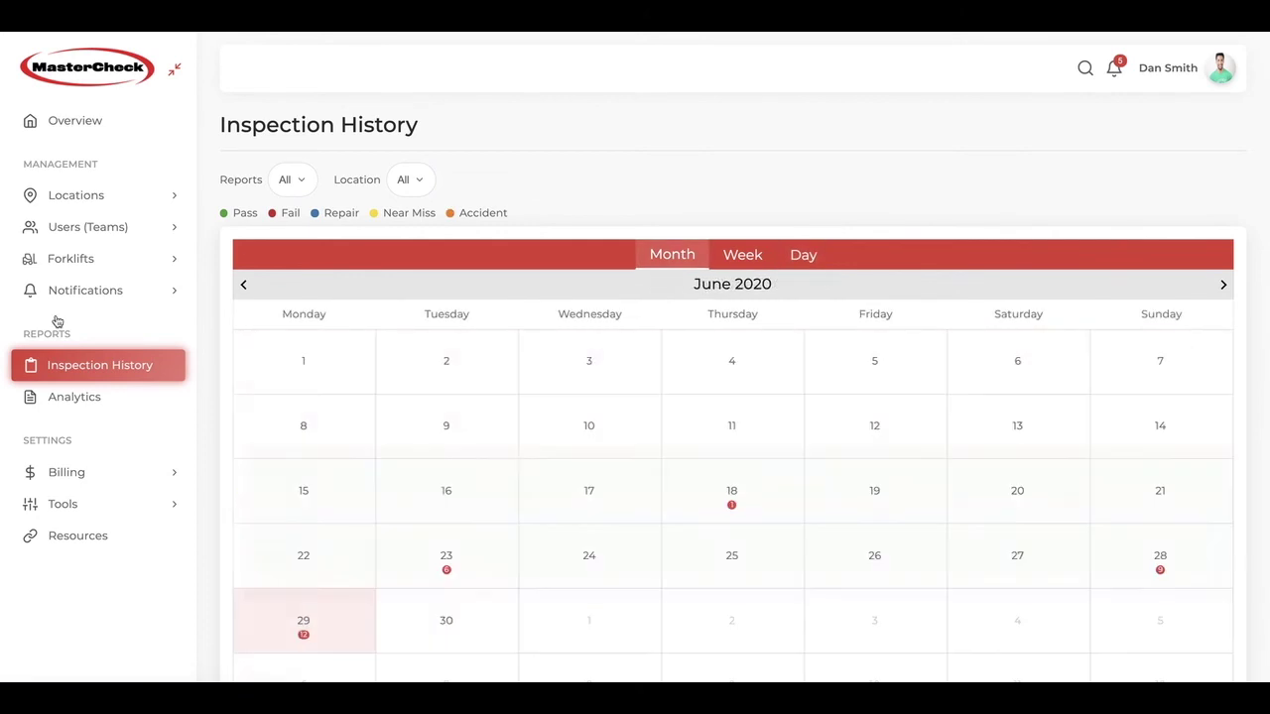
Step: Open Analytics, inspect the fleet pie chart slices, and switch to Negative Incident Analytics
{"action": "left_click", "coordinate": [76, 407]}
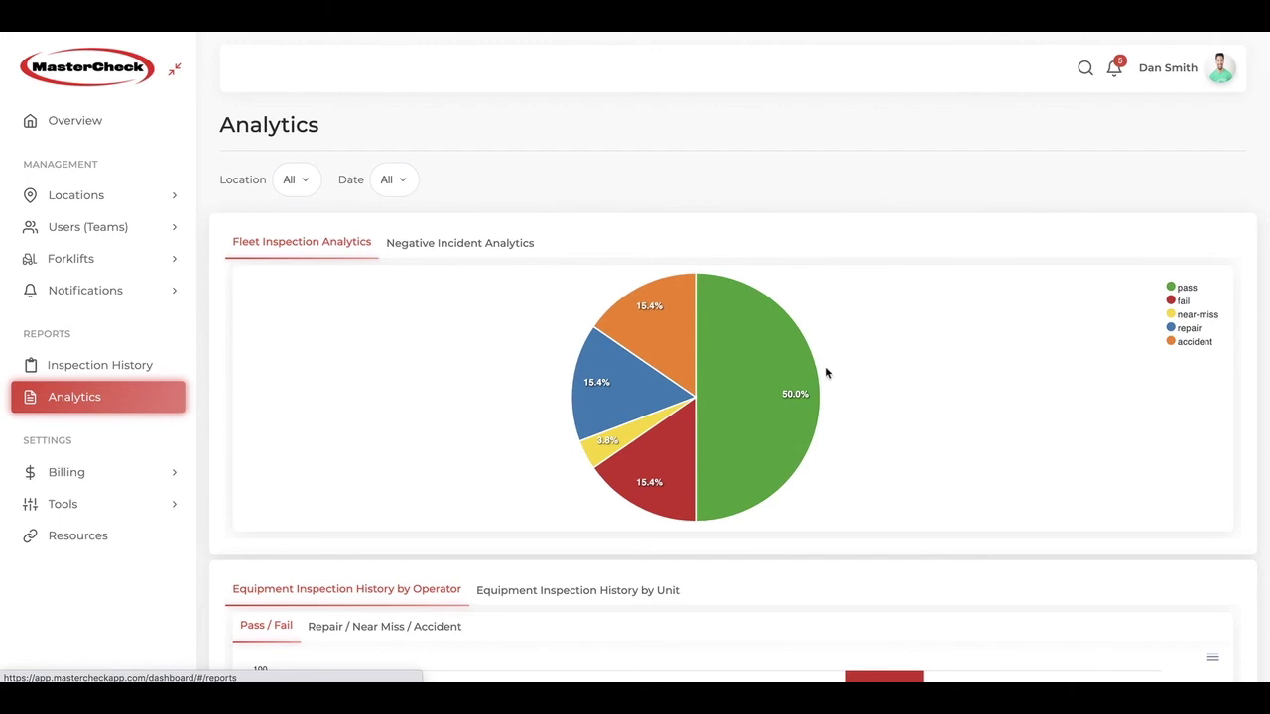
{"action": "mouse_move", "coordinate": [785, 380]}
{"action": "mouse_move", "coordinate": [635, 335]}
{"action": "left_click", "coordinate": [452, 244]}
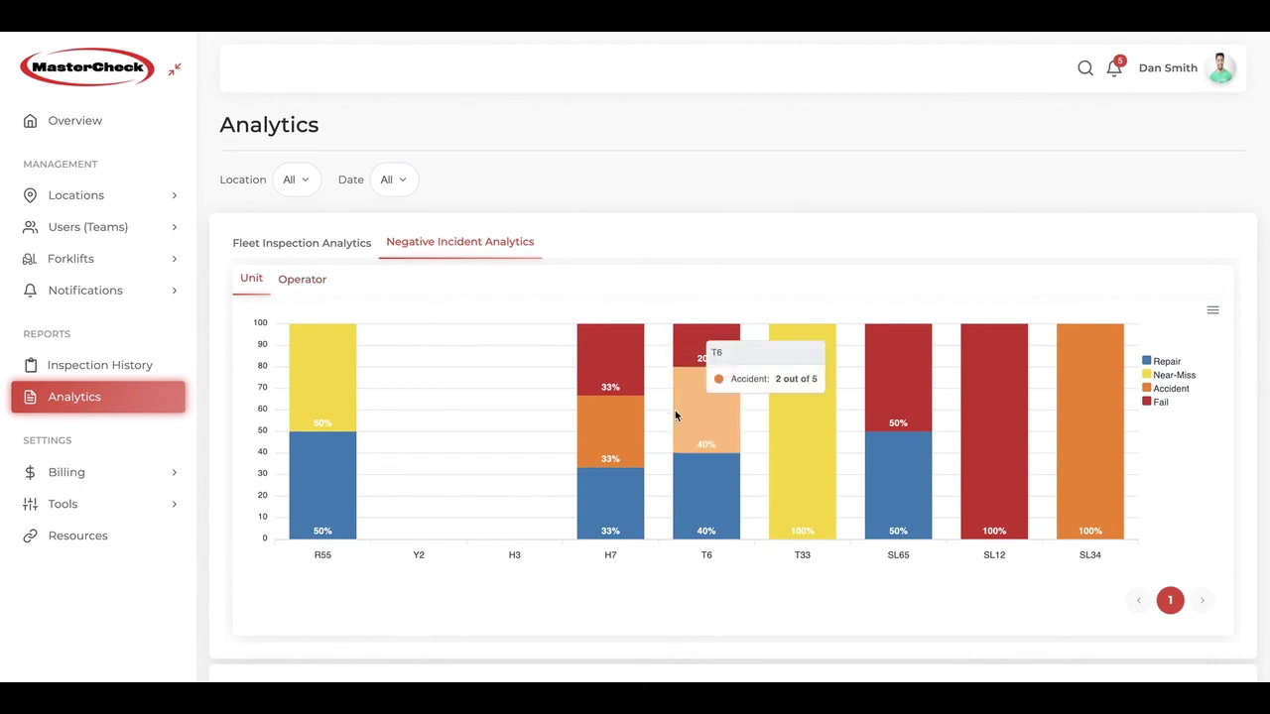
{"action": "scroll", "coordinate": [675, 411], "scroll_direction": "down", "scroll_amount": 2}
Step: Open the Equipment Inspection History by Unit chart on its Repair / Near Miss / Accident sub-tab
{"action": "scroll", "coordinate": [675, 414], "scroll_direction": "down", "scroll_amount": 3}
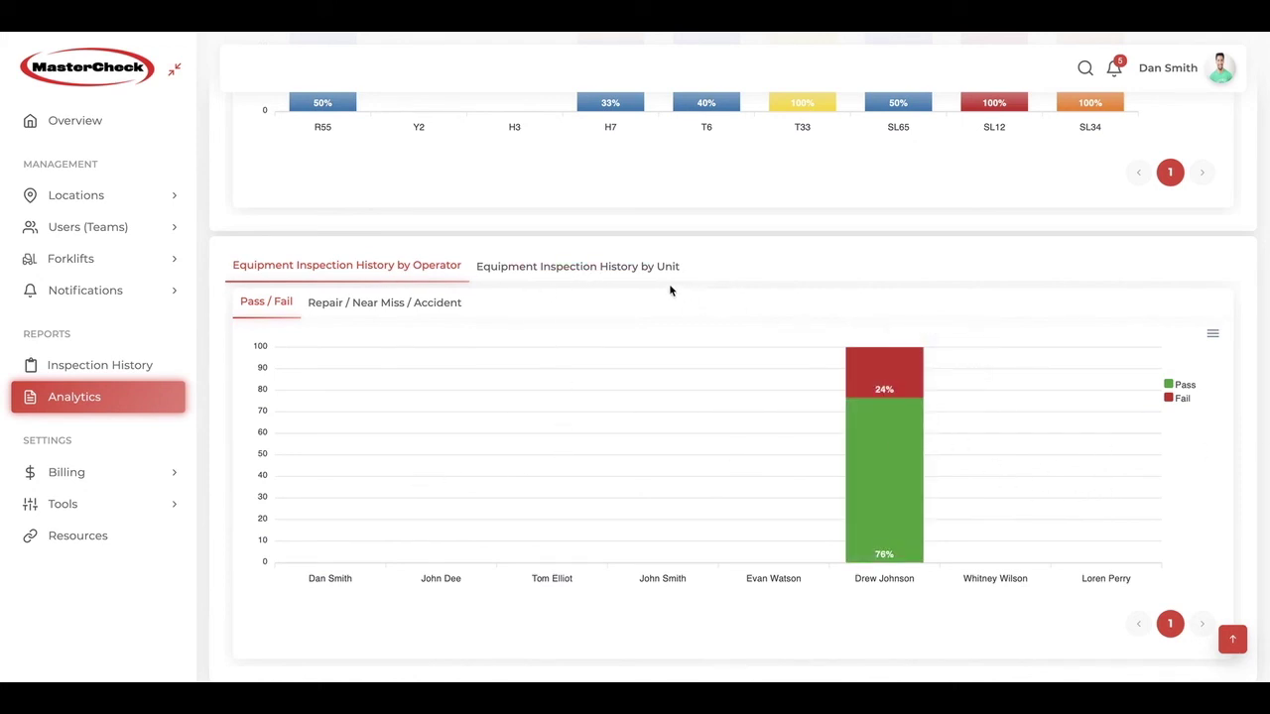
{"action": "left_click", "coordinate": [581, 268]}
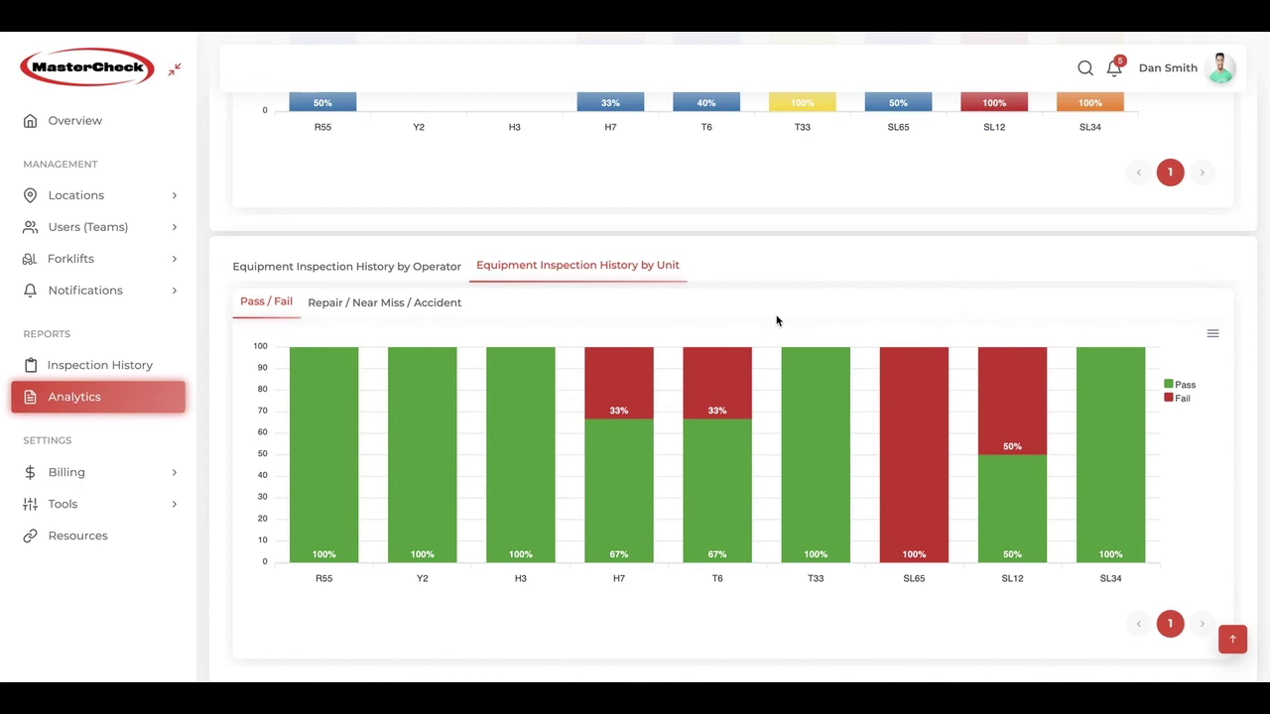
{"action": "left_click", "coordinate": [346, 307]}
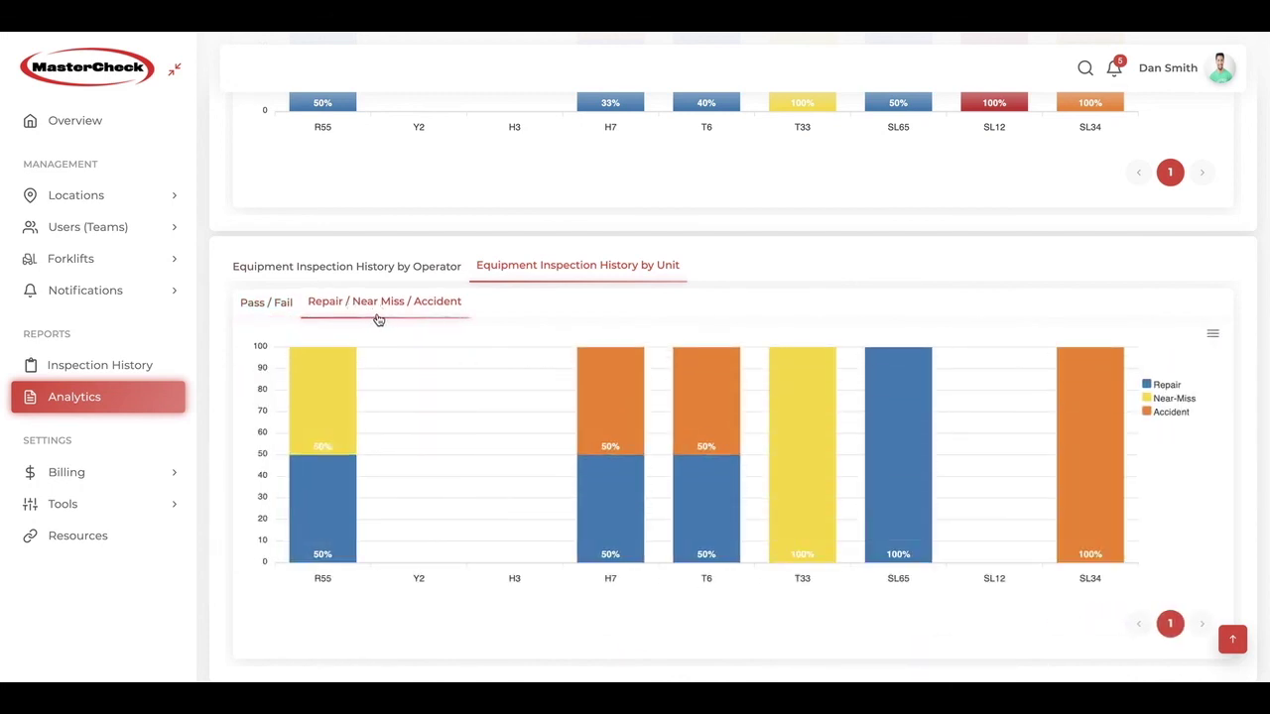
{"action": "scroll", "coordinate": [437, 360], "scroll_direction": "down", "scroll_amount": 2}
{"action": "scroll", "coordinate": [437, 359], "scroll_direction": "up", "scroll_amount": 4}
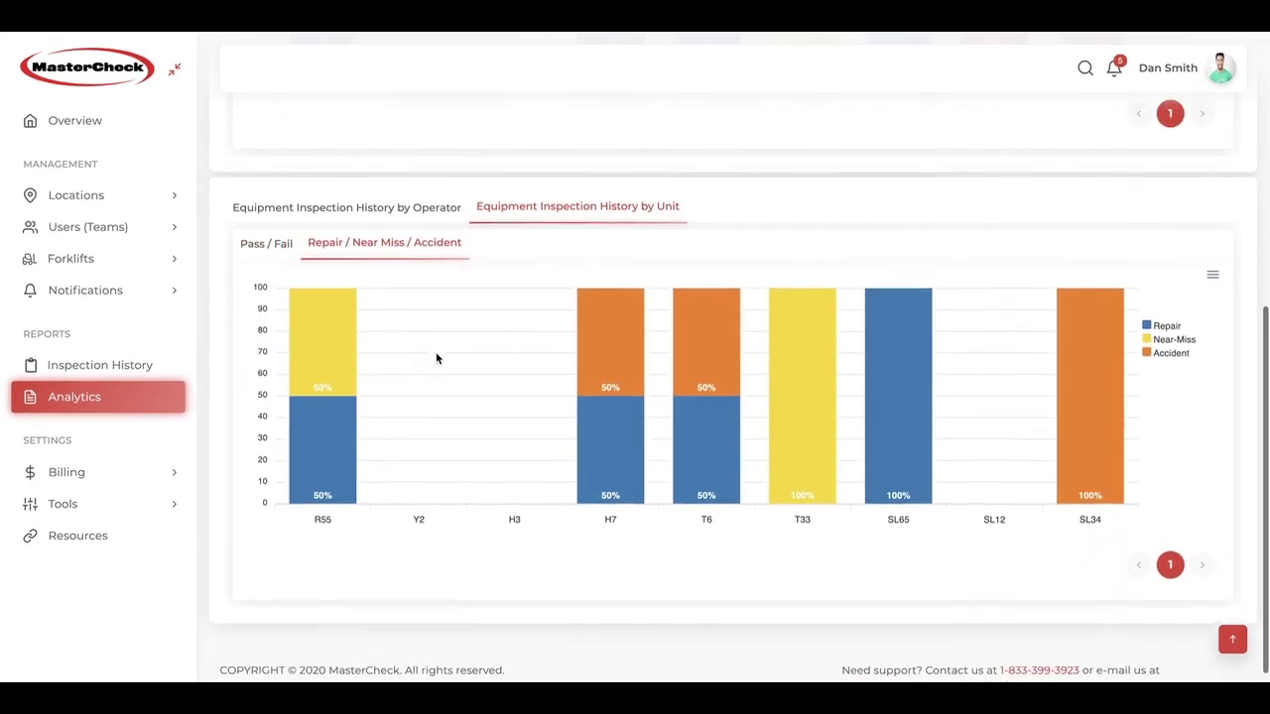
{"action": "scroll", "coordinate": [437, 359], "scroll_direction": "up", "scroll_amount": 3}
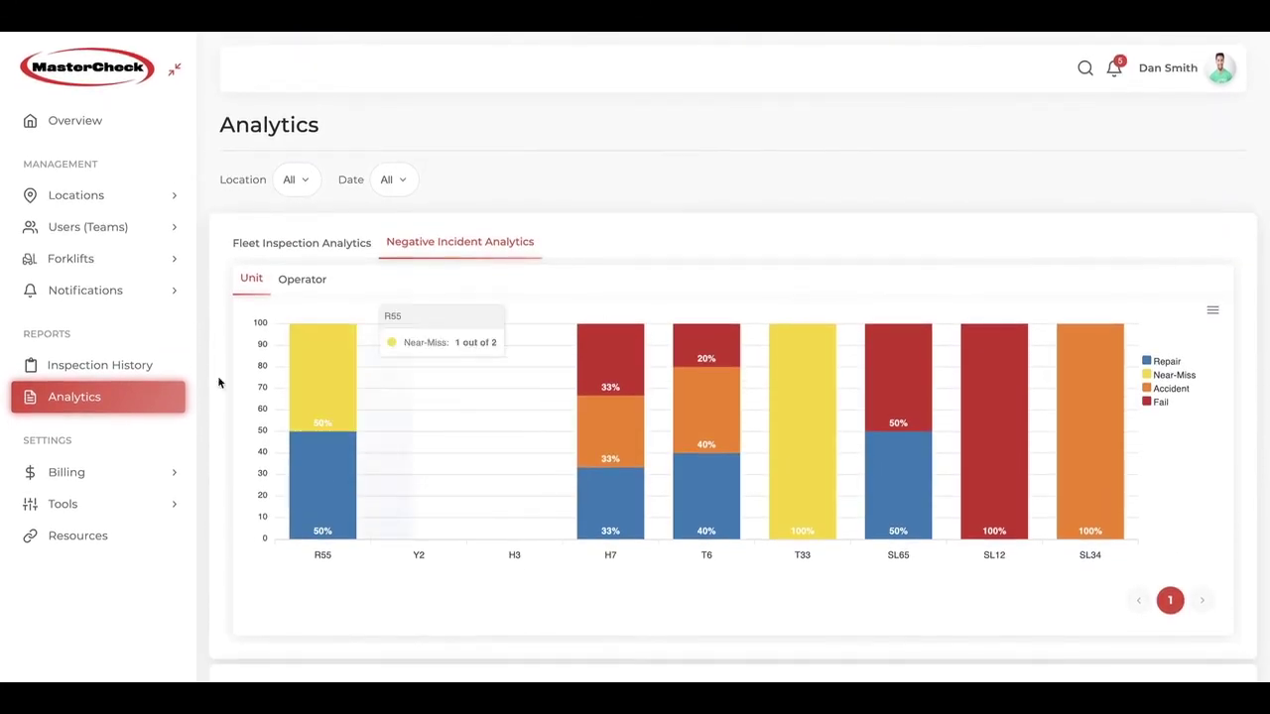
Step: Under Billing, view Subscription and Payment Method, ending on the Invoices list
{"action": "left_click", "coordinate": [57, 474]}
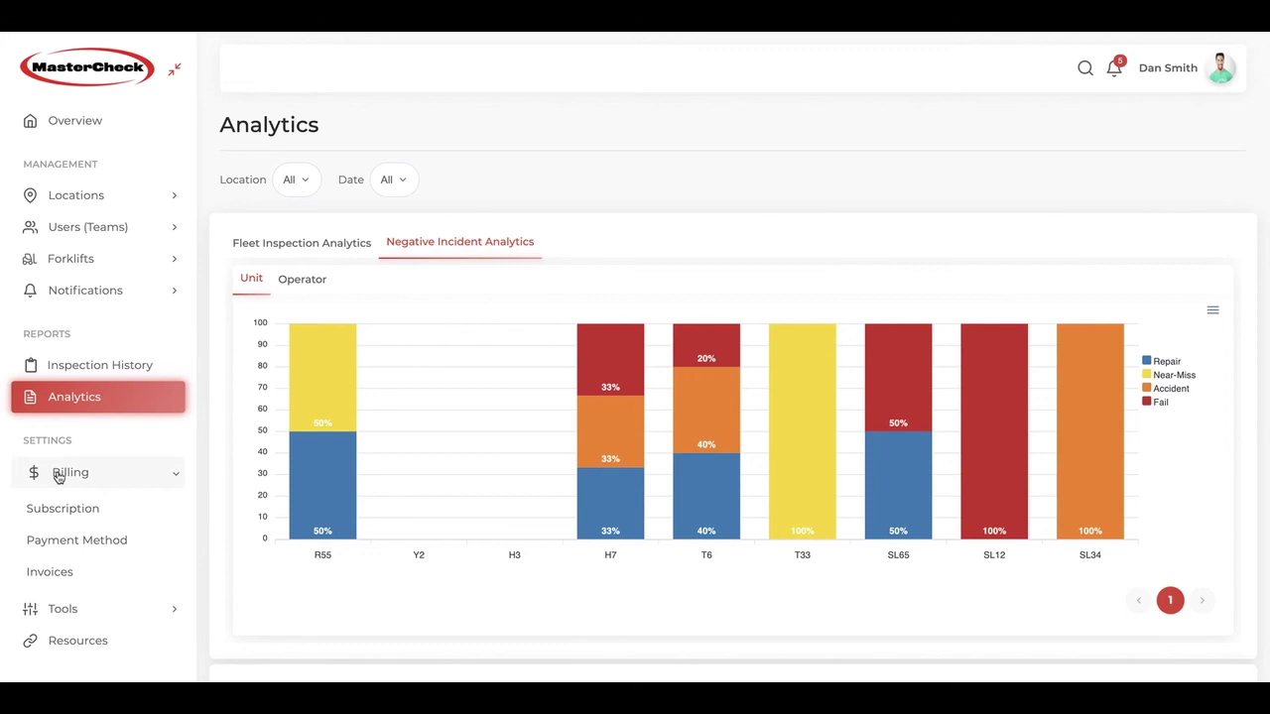
{"action": "left_click", "coordinate": [60, 507]}
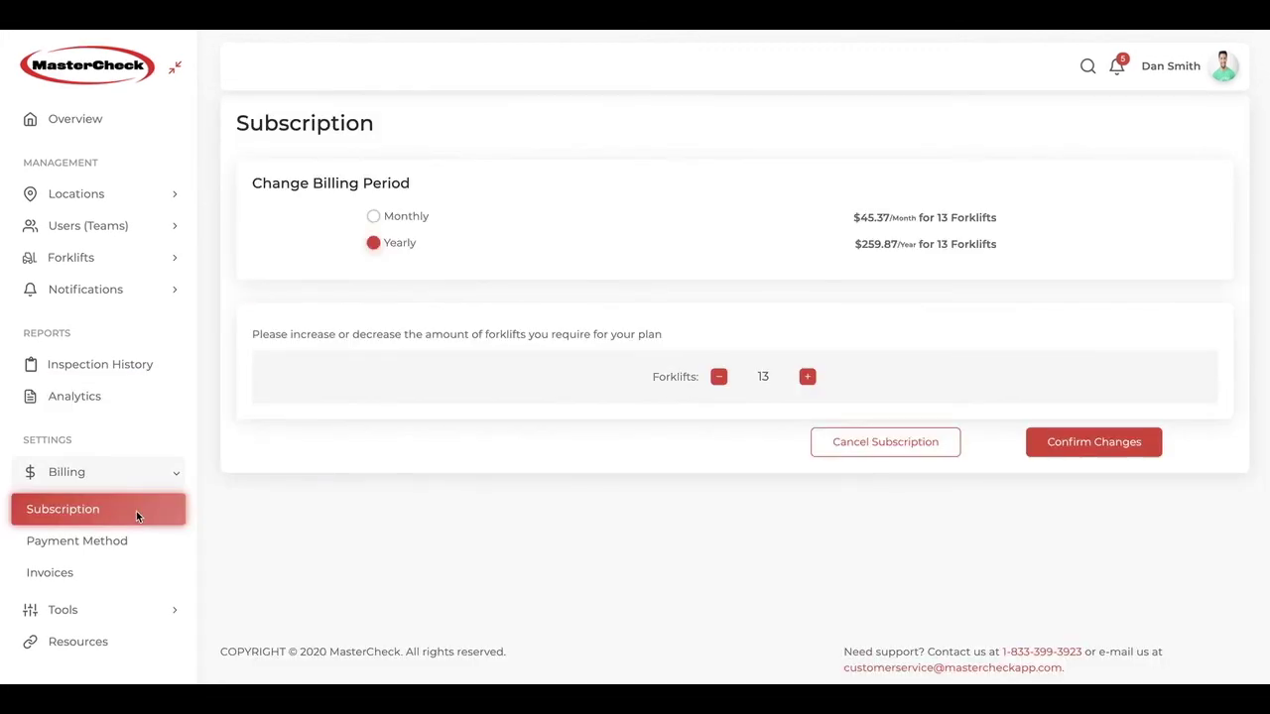
{"action": "left_click", "coordinate": [90, 549]}
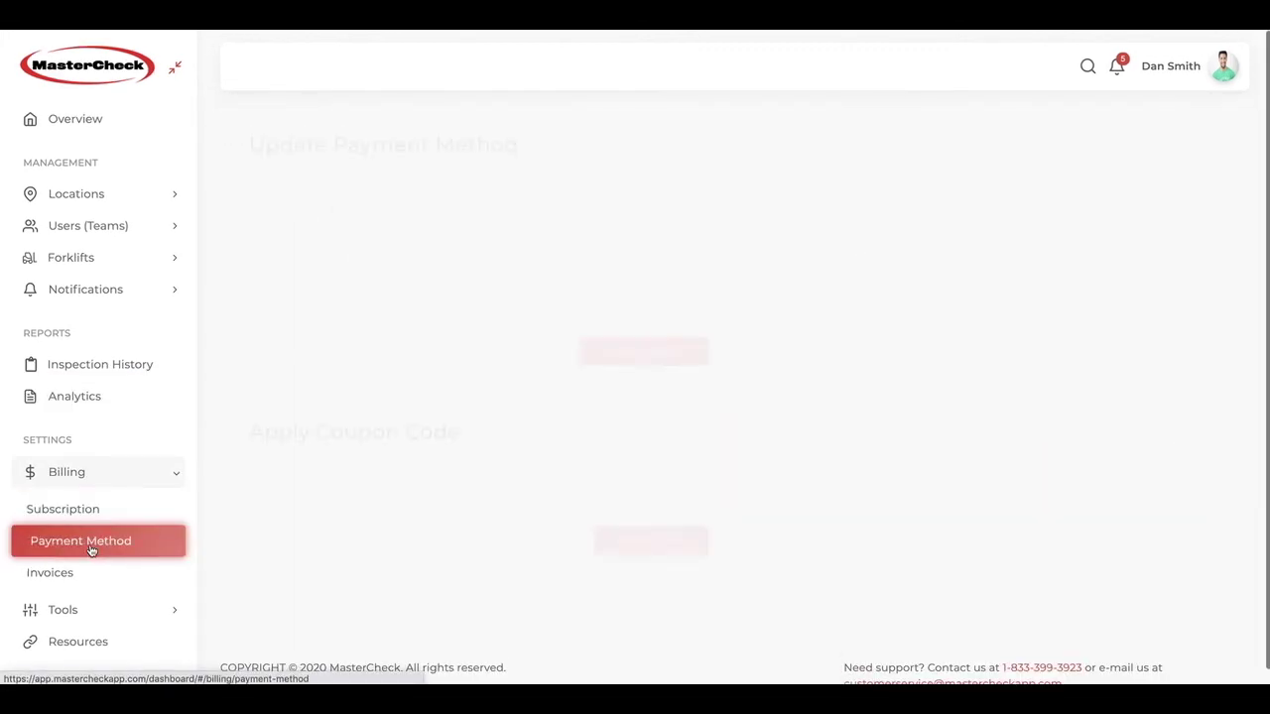
{"action": "left_click", "coordinate": [64, 574]}
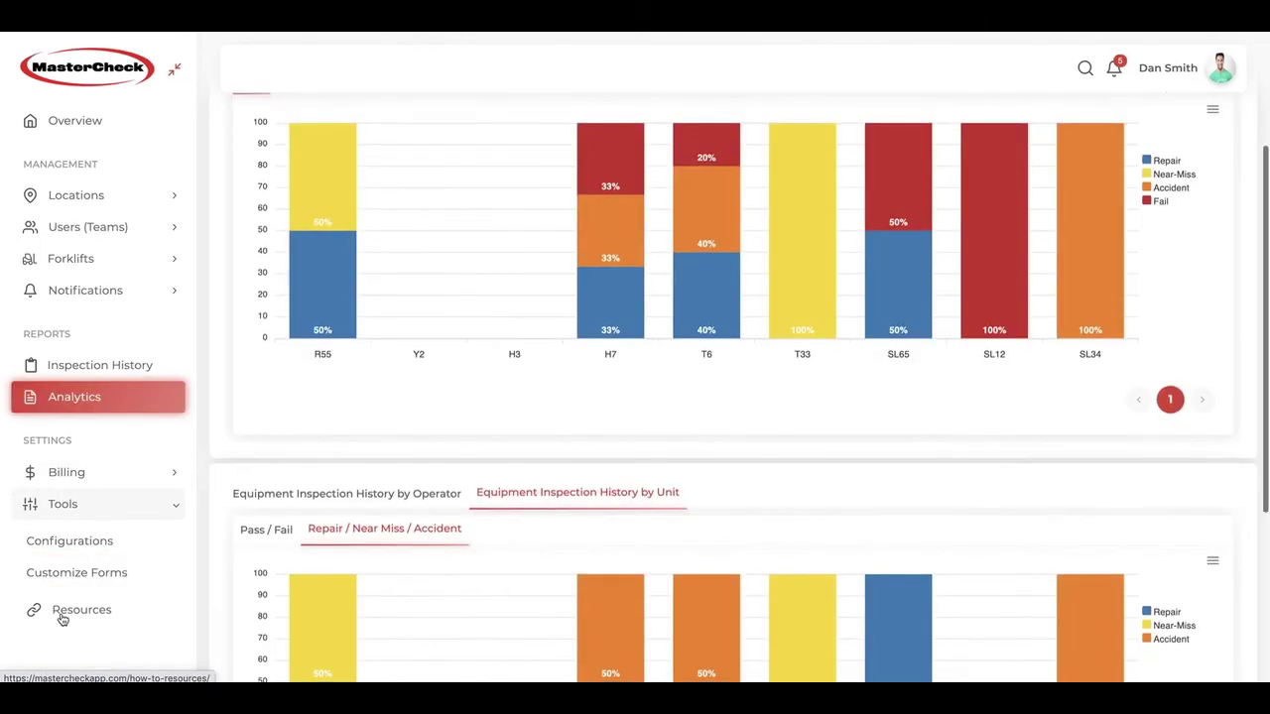
Step: View the Coming Soon Customize Forms page under Tools, then return to the Overview
{"action": "scroll", "coordinate": [56, 609], "scroll_direction": "down", "scroll_amount": 1}
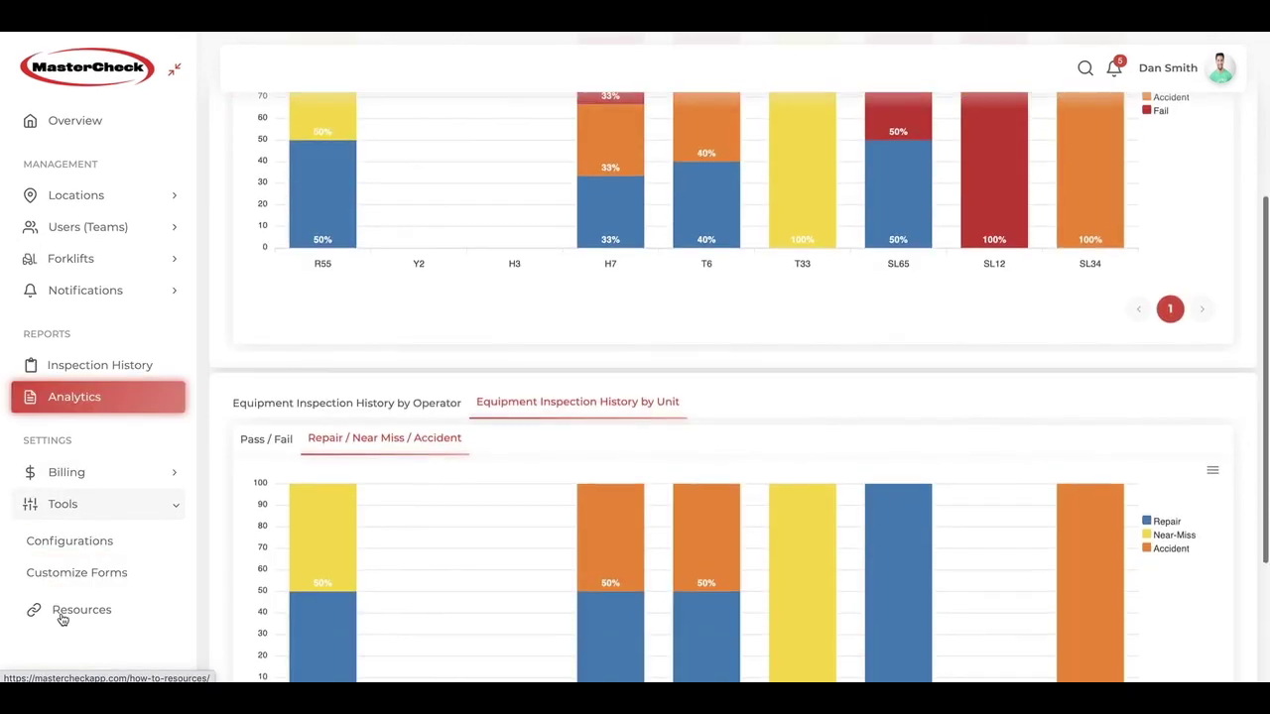
{"action": "left_click", "coordinate": [102, 582]}
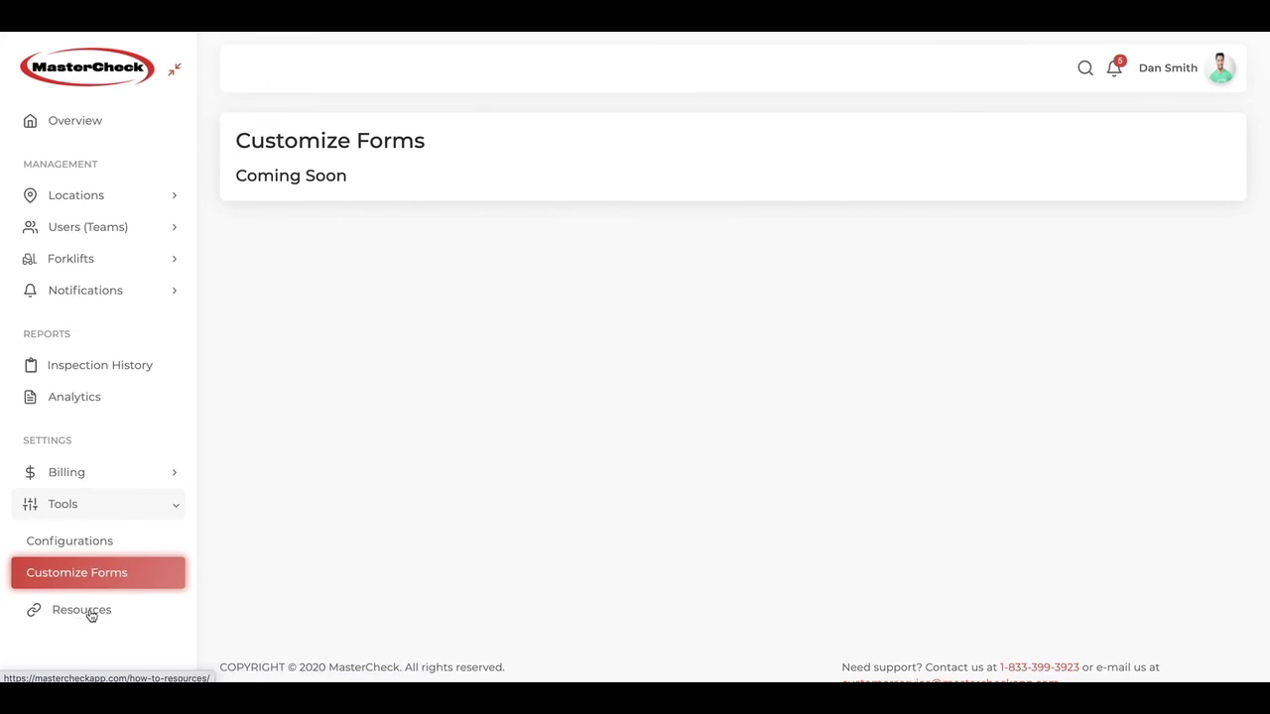
{"action": "left_click", "coordinate": [80, 126]}
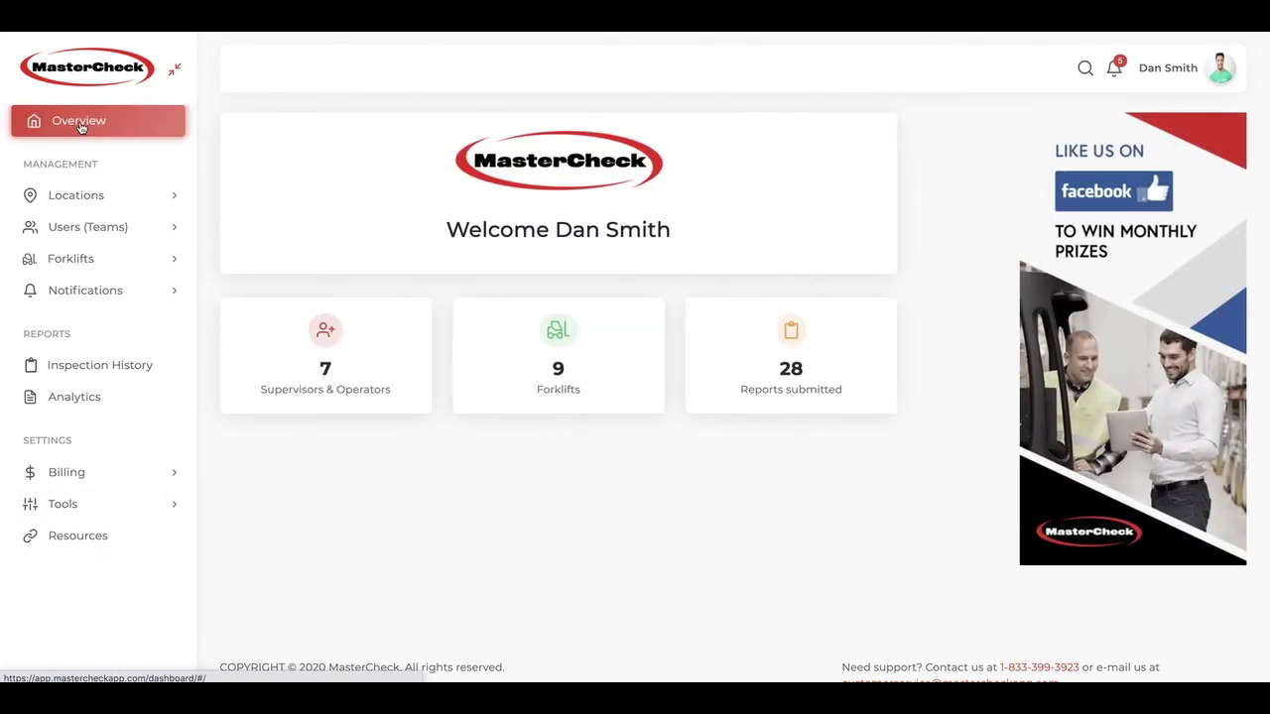